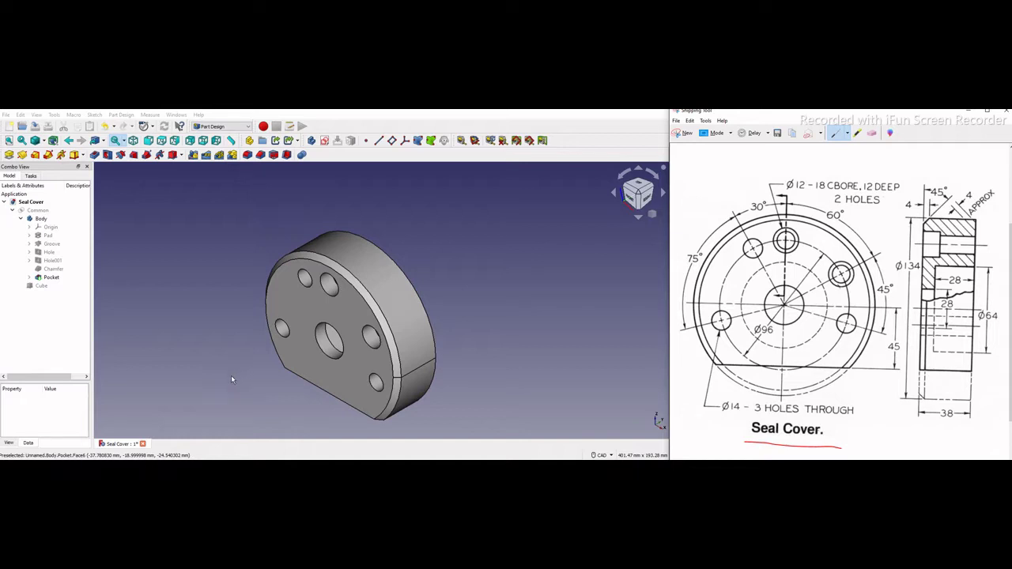
click(256, 459)
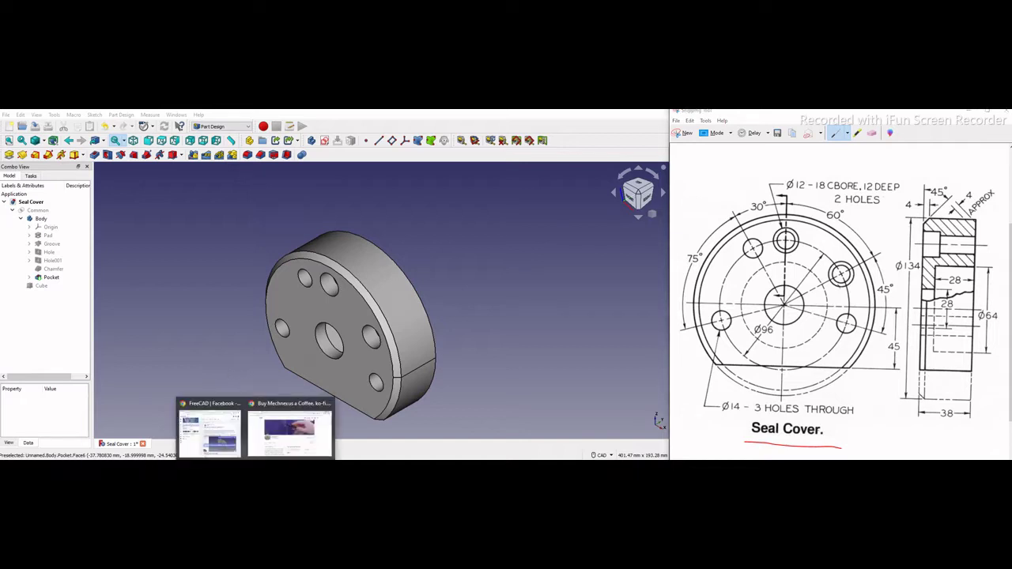
click(279, 441)
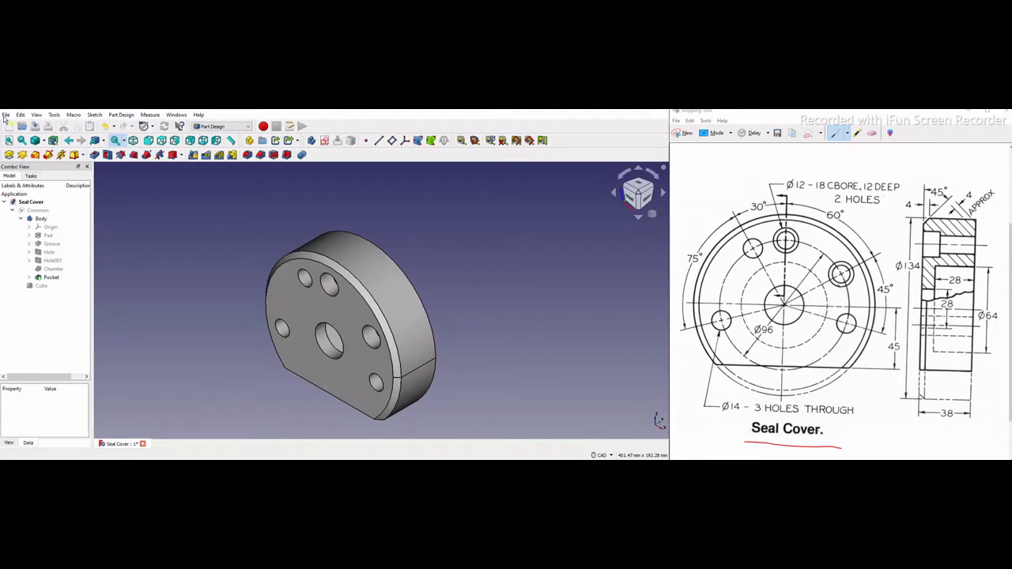
Save the finished Seal Cover document and close it.
click(7, 116)
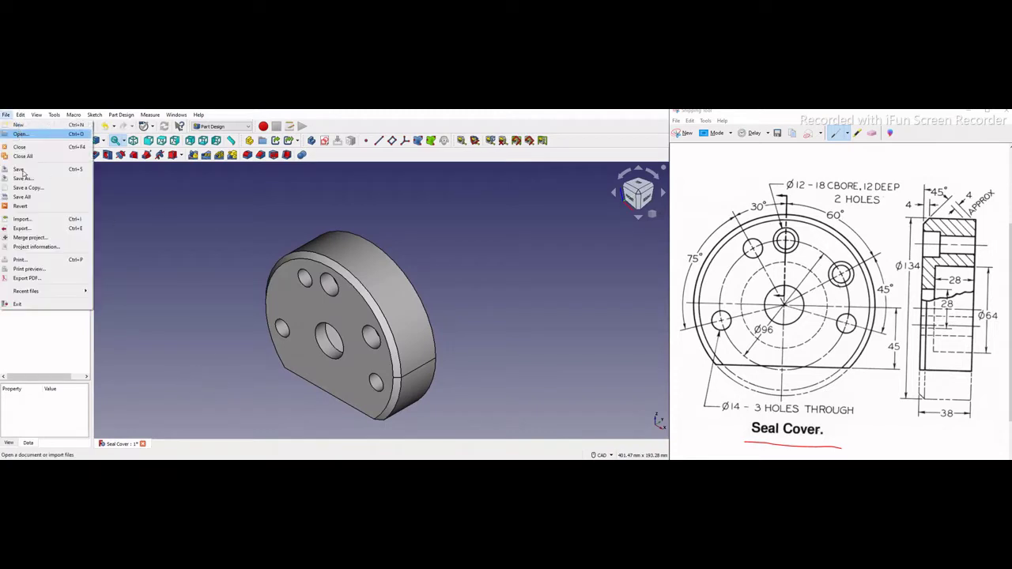
click(21, 170)
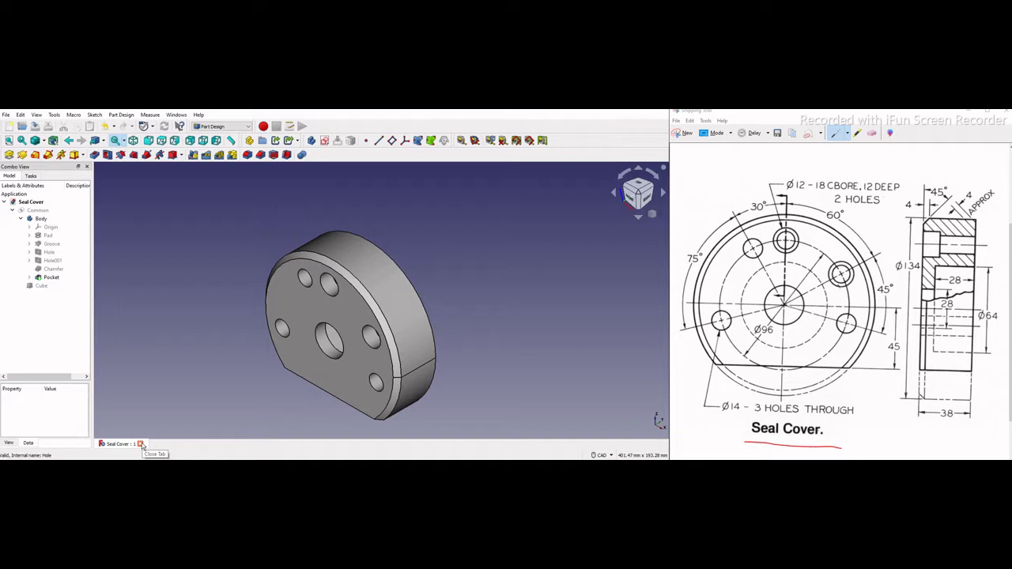
click(140, 444)
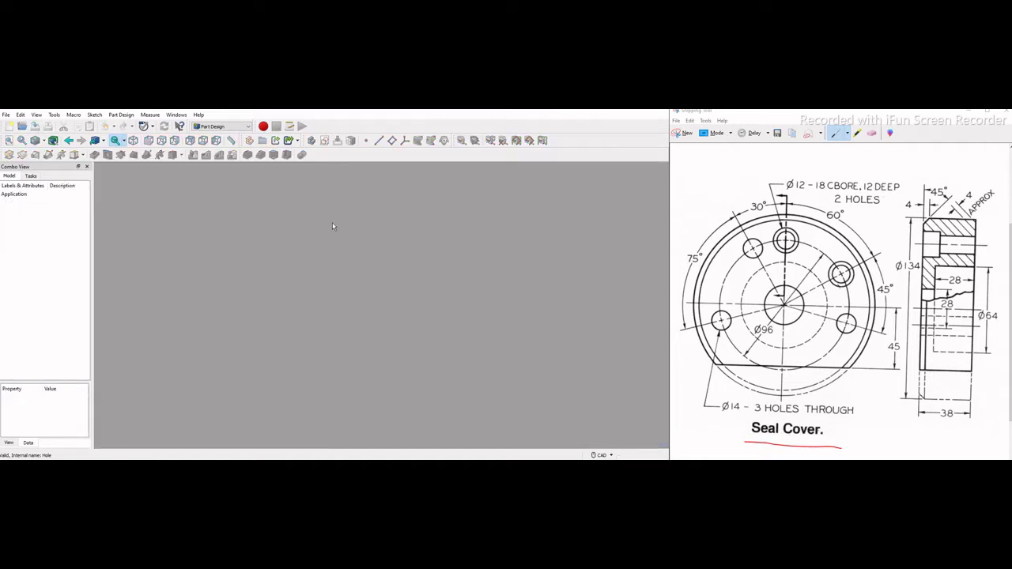
Create a new empty document and mark the Ø134 dimension in red on the Snipping Tool drawing.
click(9, 126)
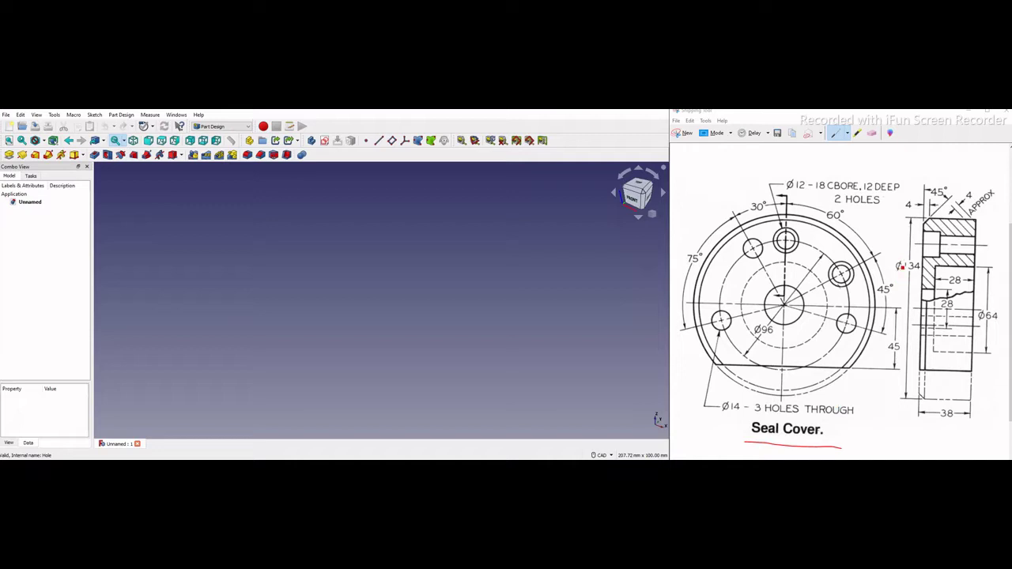
click(898, 260)
drag(900, 261, 922, 246)
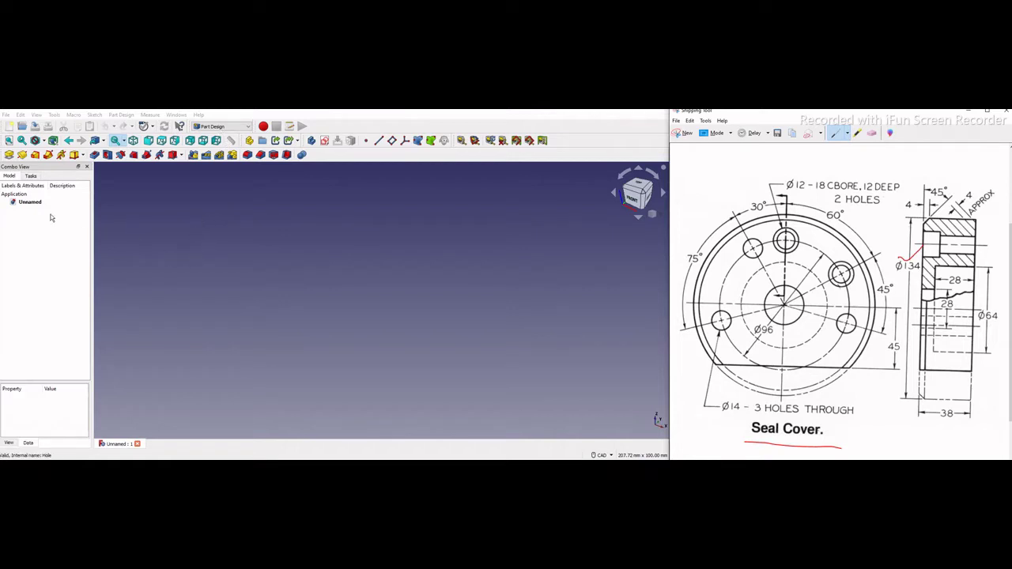
Create a new body and start a sketch on its XZ plane.
click(30, 176)
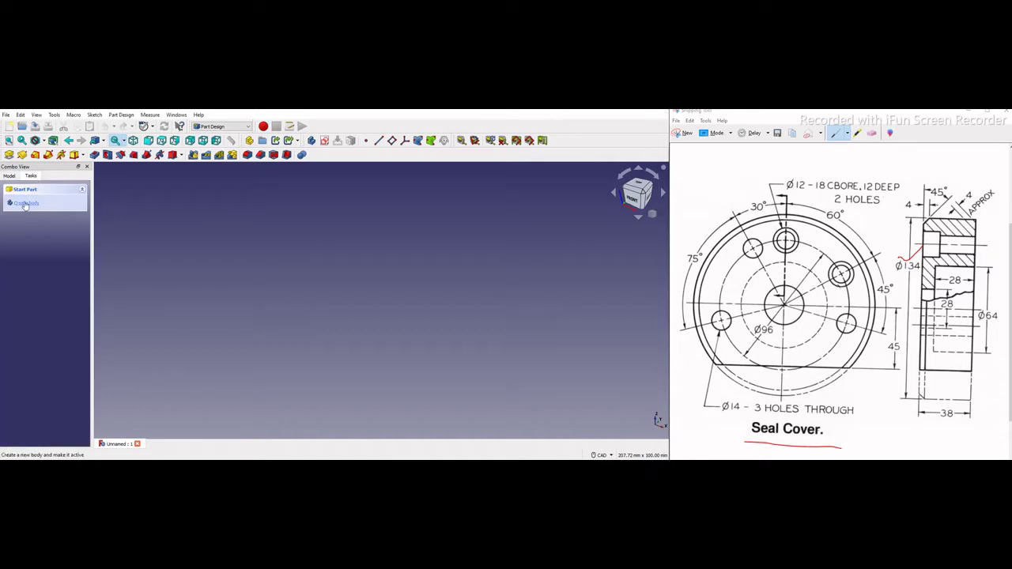
click(25, 204)
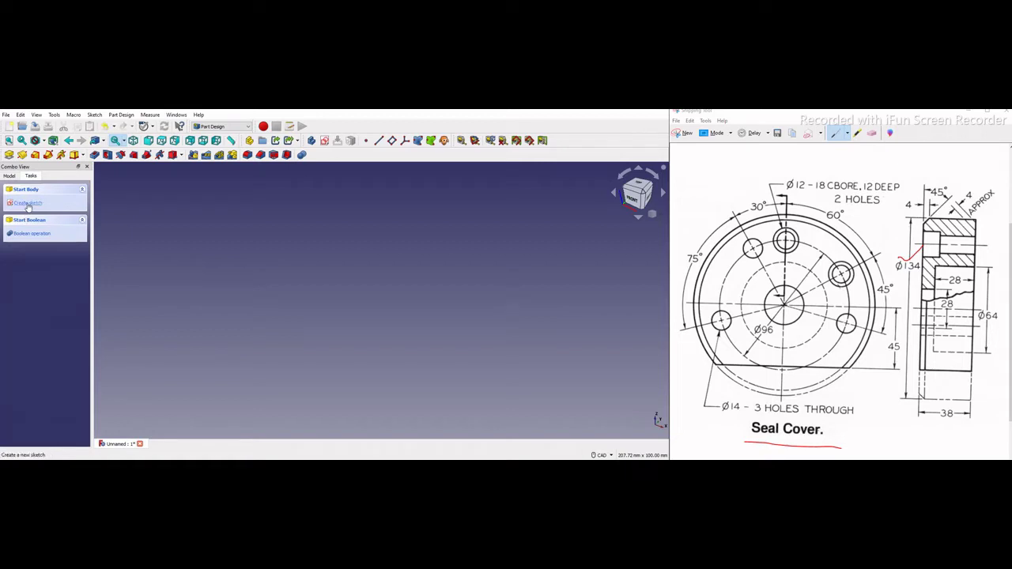
click(29, 205)
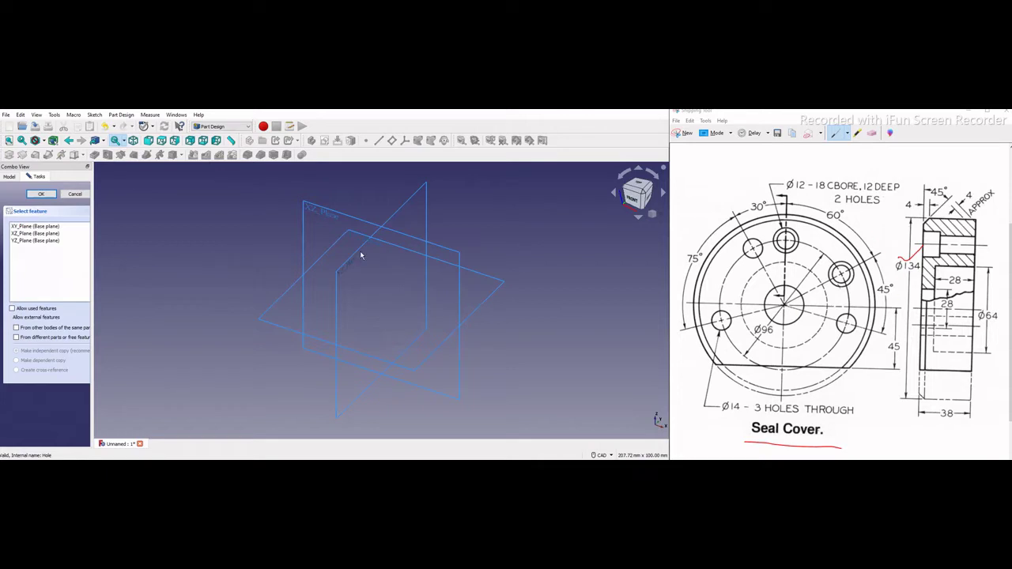
click(314, 212)
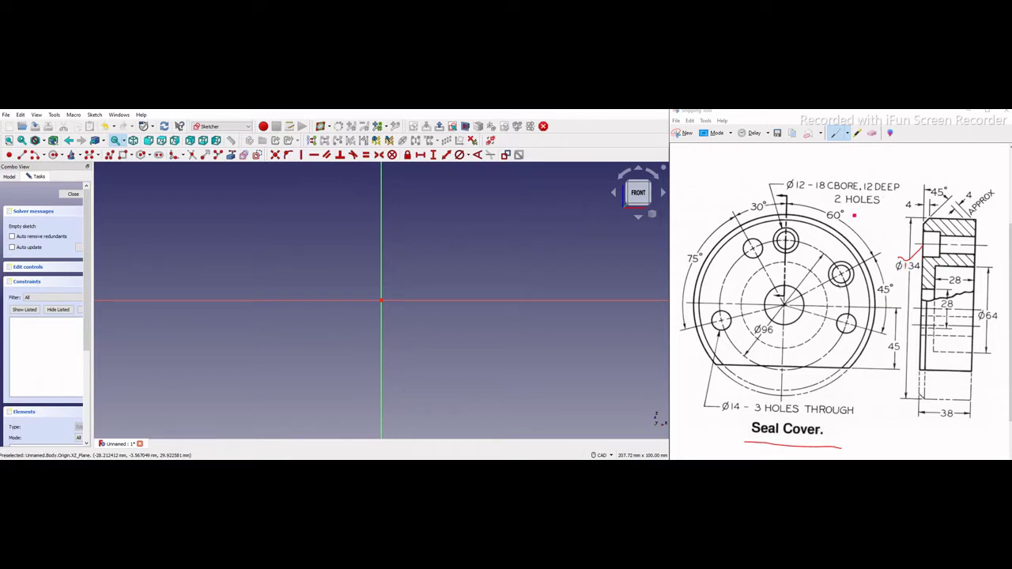
Draw a circle about 109 mm in diameter centred on the sketch origin.
click(53, 155)
click(382, 301)
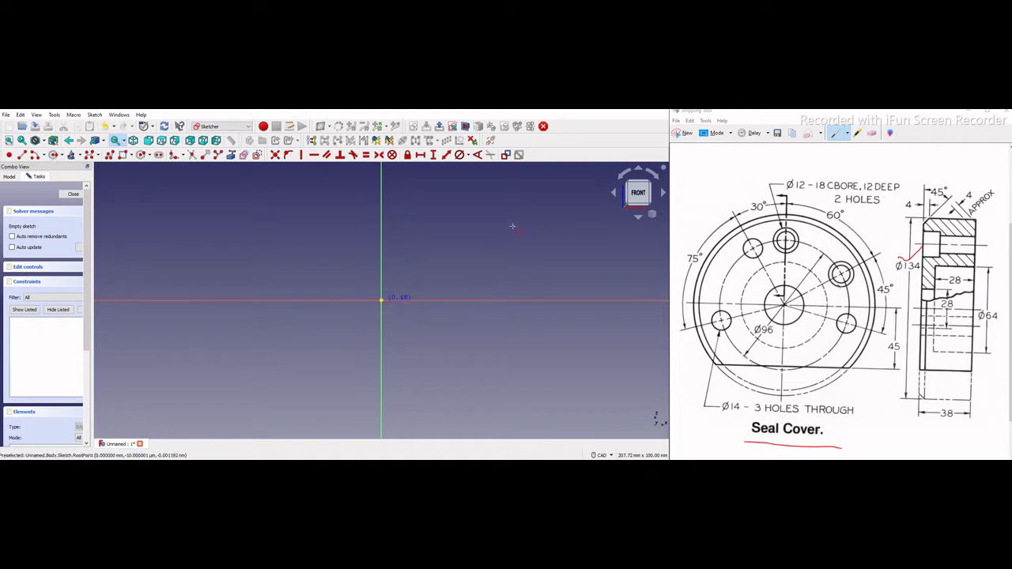
click(501, 215)
scroll(312, 332, down, 4)
scroll(336, 325, up, 3)
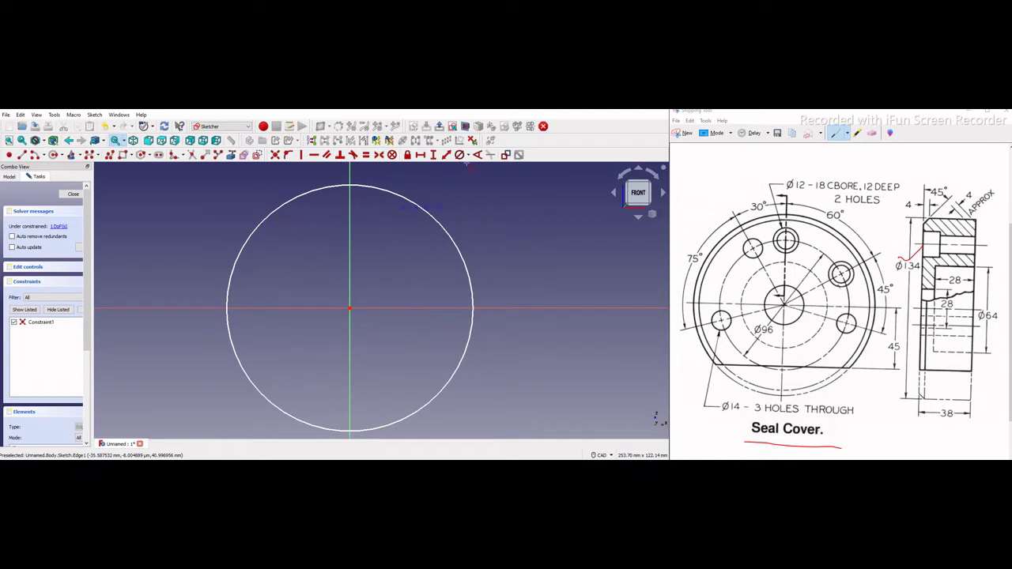
Constrain the circle's diameter to 134 mm and close the sketch.
click(436, 219)
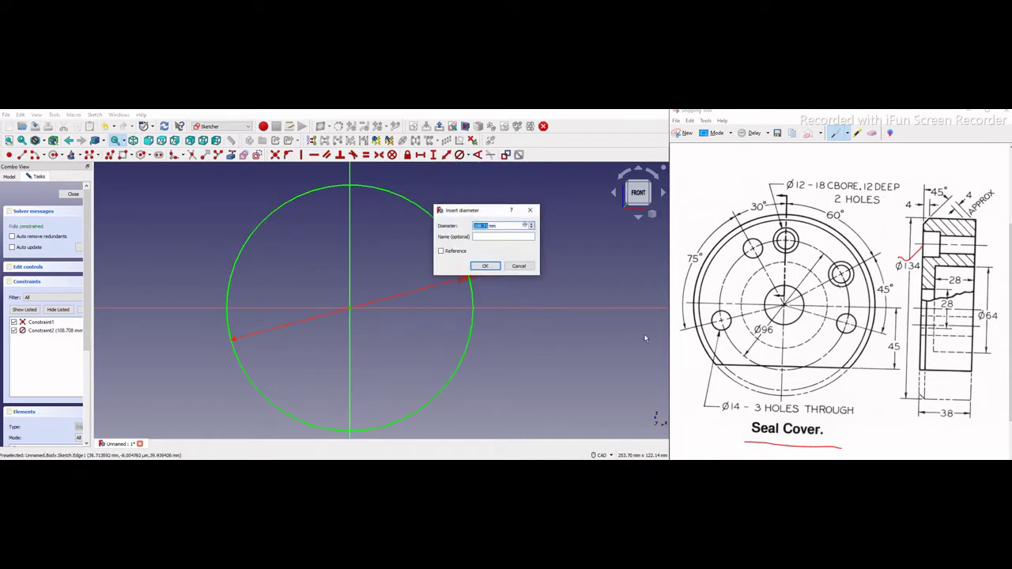
text(134)
key(Return)
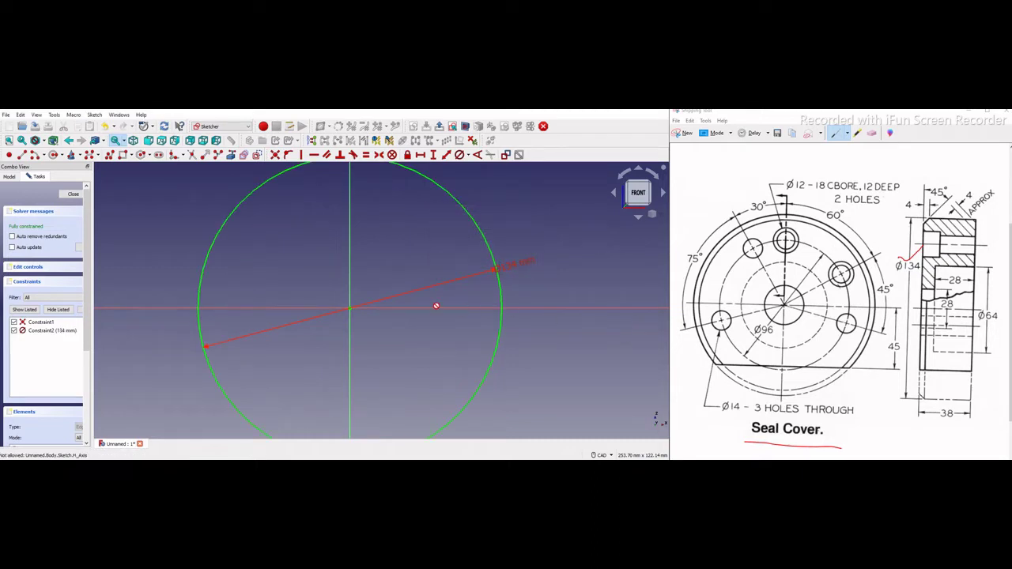
scroll(436, 306, down, 3)
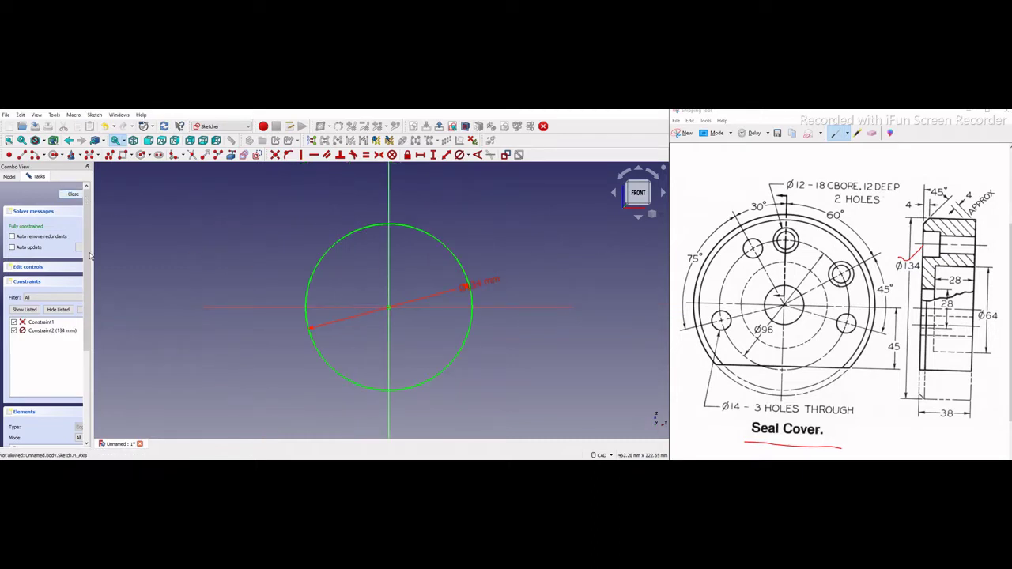
key(Escape)
drag(92, 253, 133, 253)
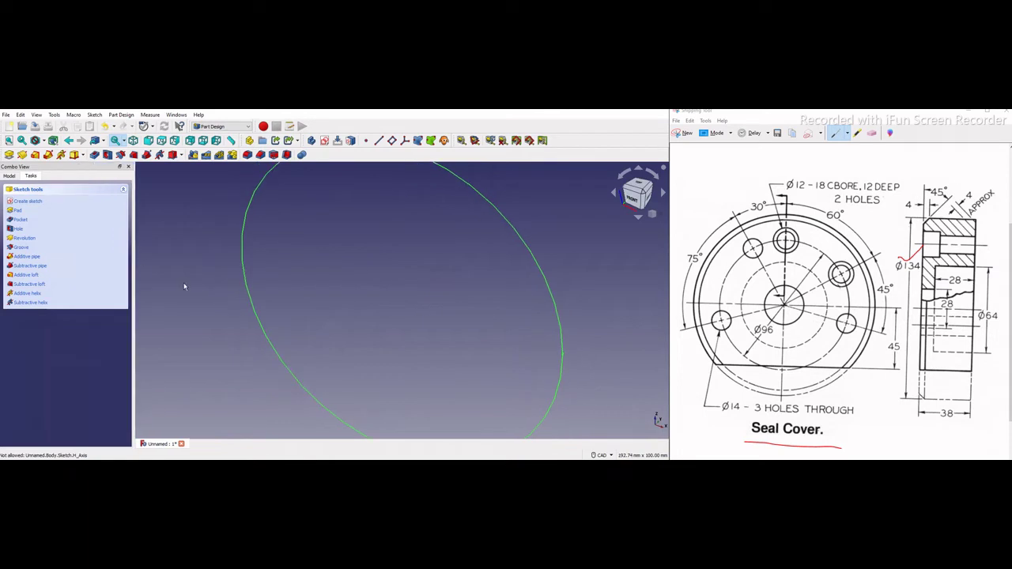
click(184, 283)
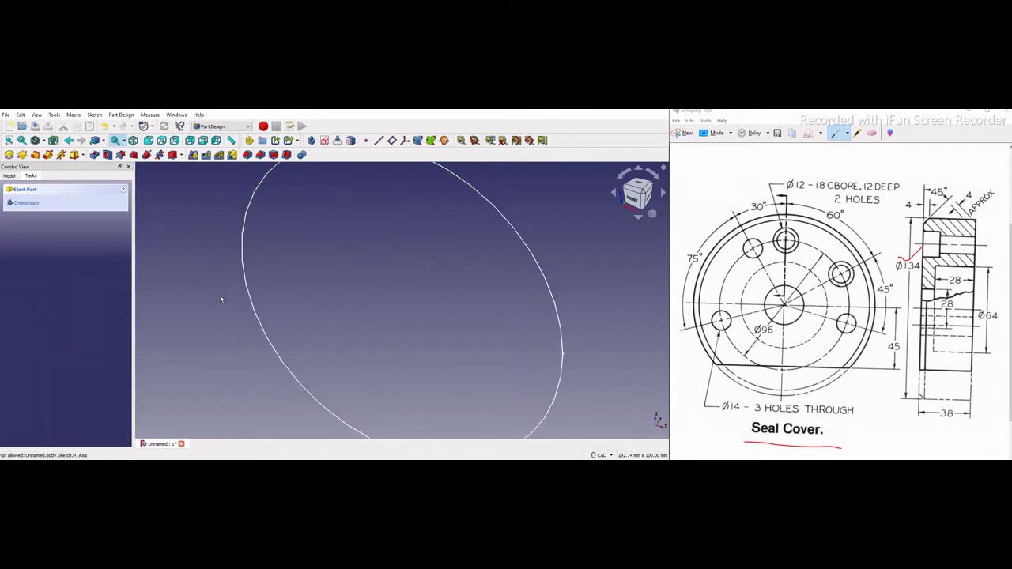
Pad the circle sketch with type Two dimensions and a first length of 19 mm, underlining the 38 thickness on the reference drawing.
click(8, 154)
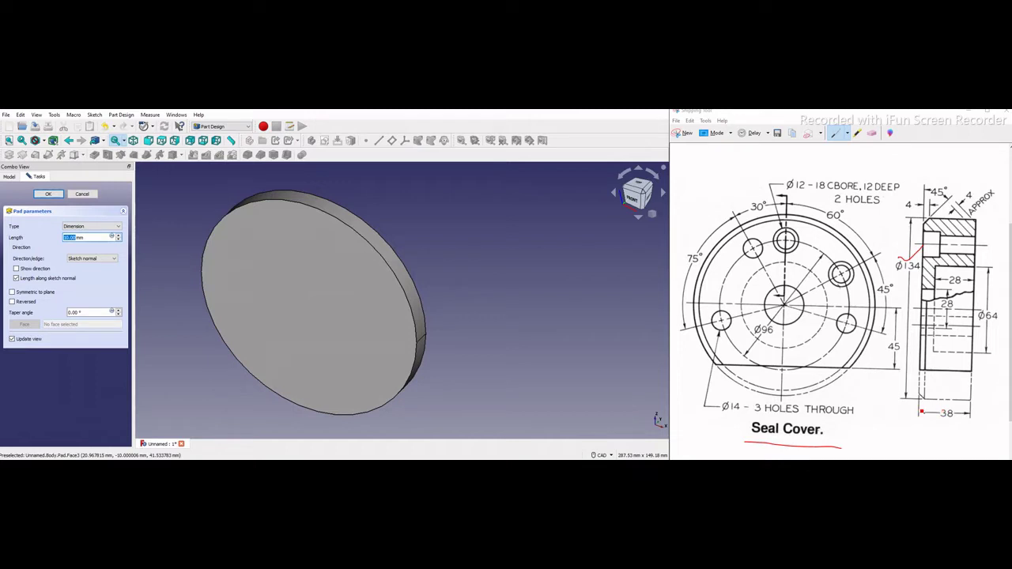
click(915, 423)
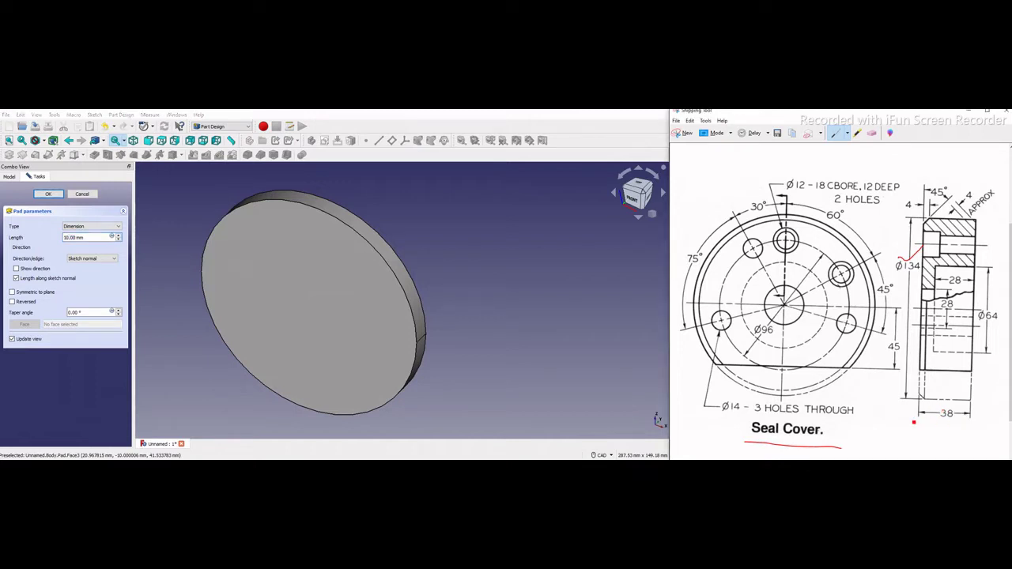
drag(915, 420, 975, 419)
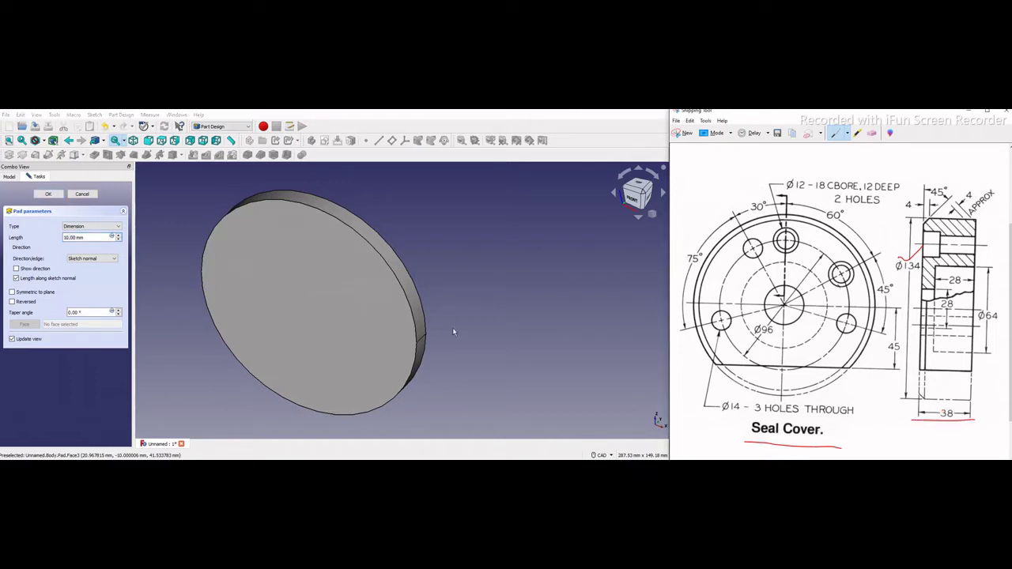
click(86, 231)
click(87, 227)
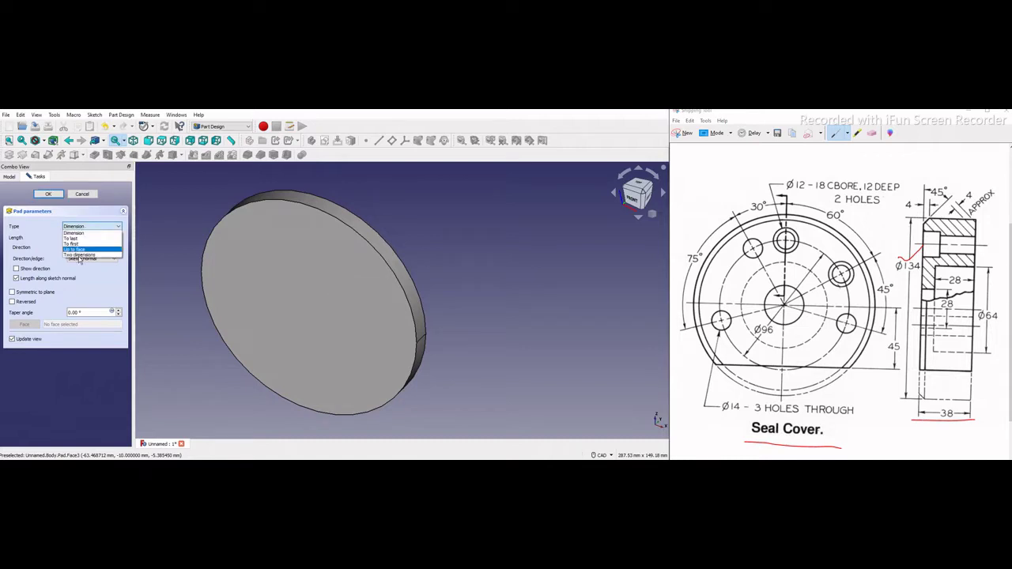
click(79, 256)
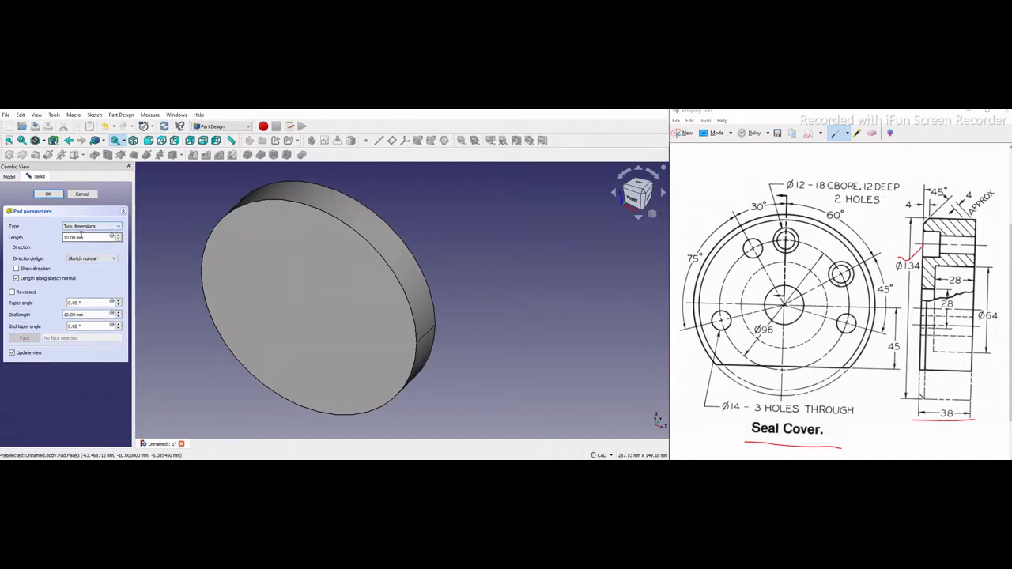
drag(85, 237, 30, 236)
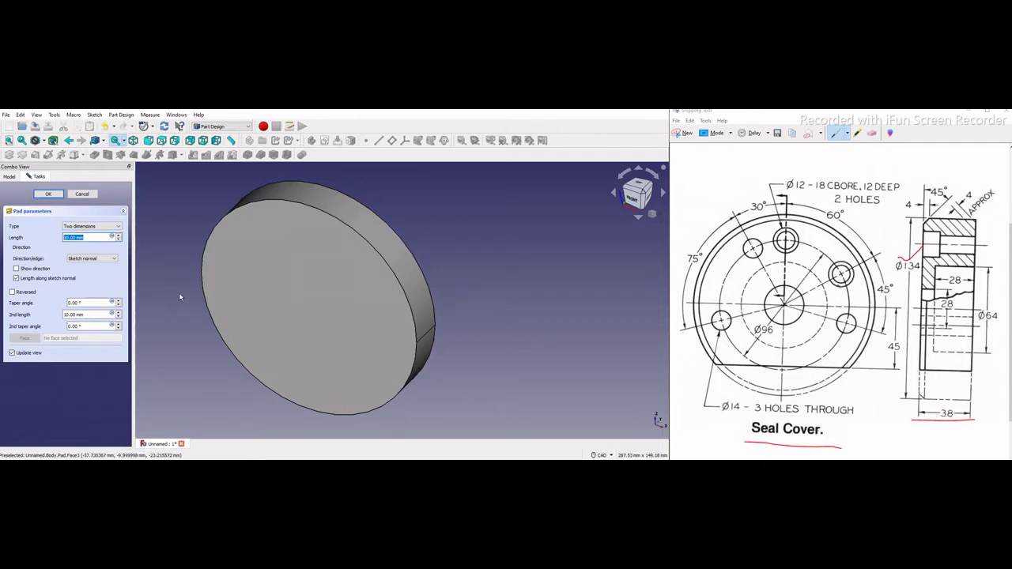
text(19)
key(Return)
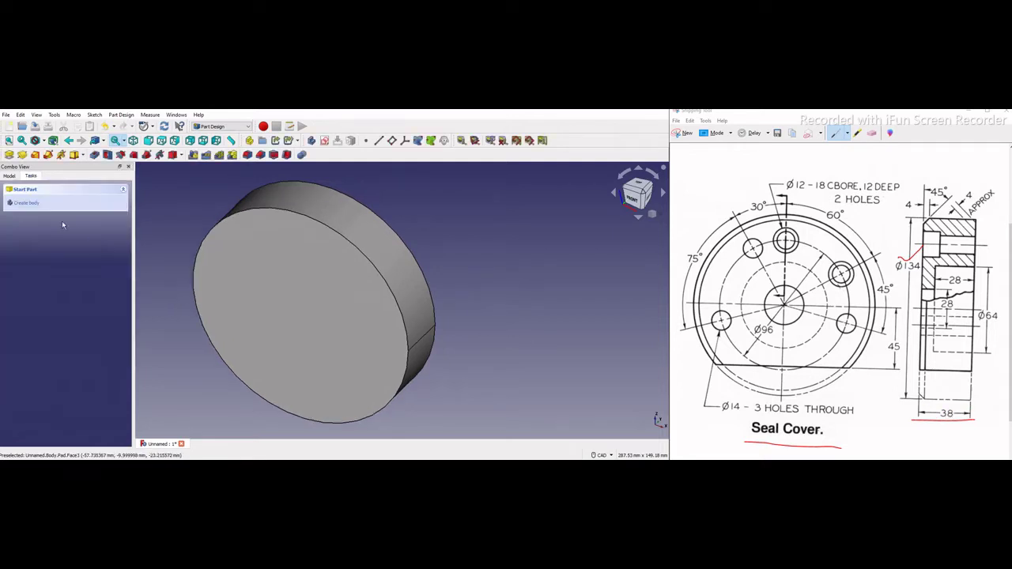
Edit the disc's pad and set its 2nd length to 19 mm.
click(15, 179)
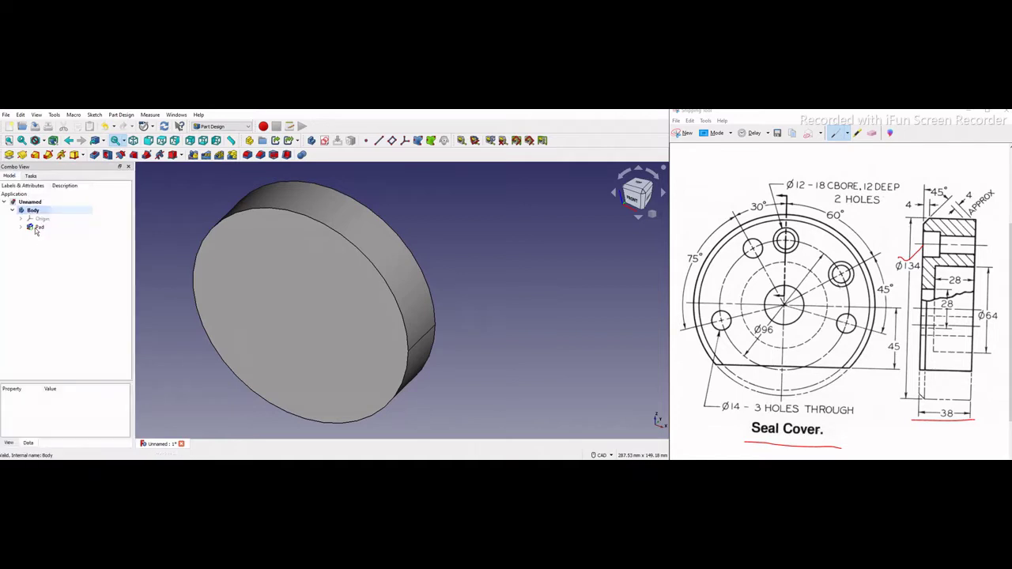
right_click(37, 228)
click(57, 234)
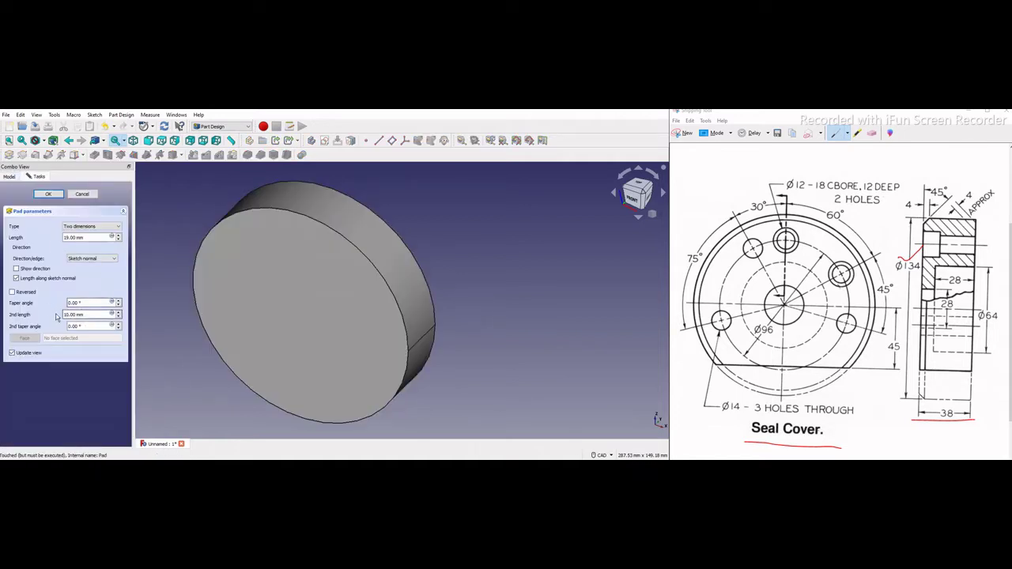
drag(63, 315, 143, 319)
text(1)
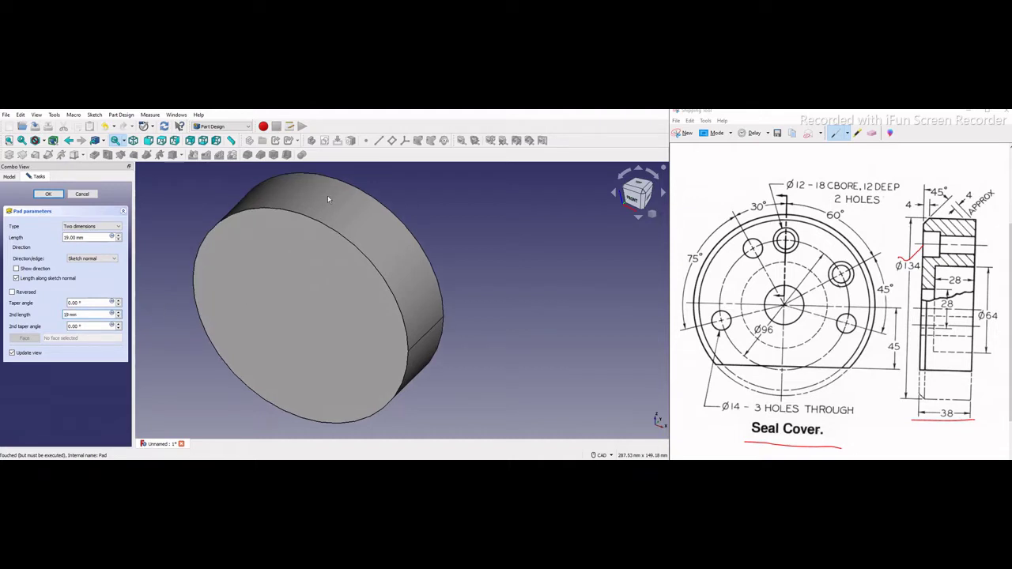
text(9 mm)
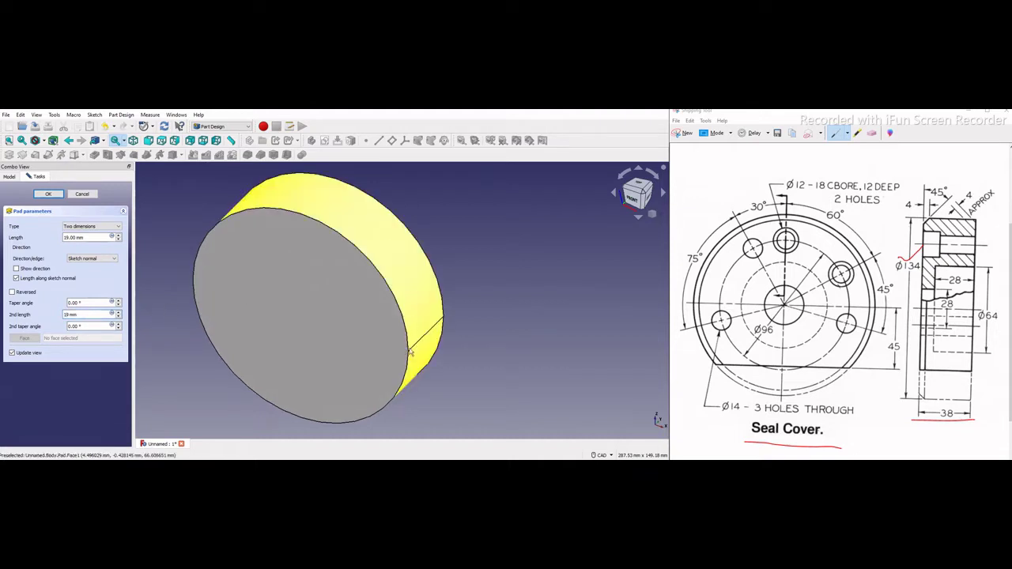
click(46, 193)
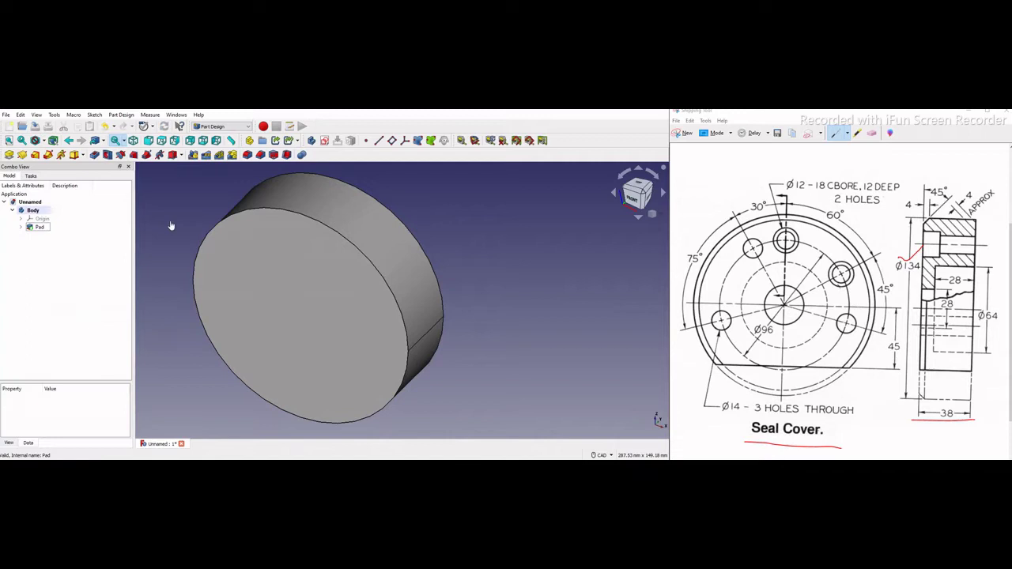
Check the disc against its temporarily shown origin planes in the right view, and restore the isometric view.
click(42, 220)
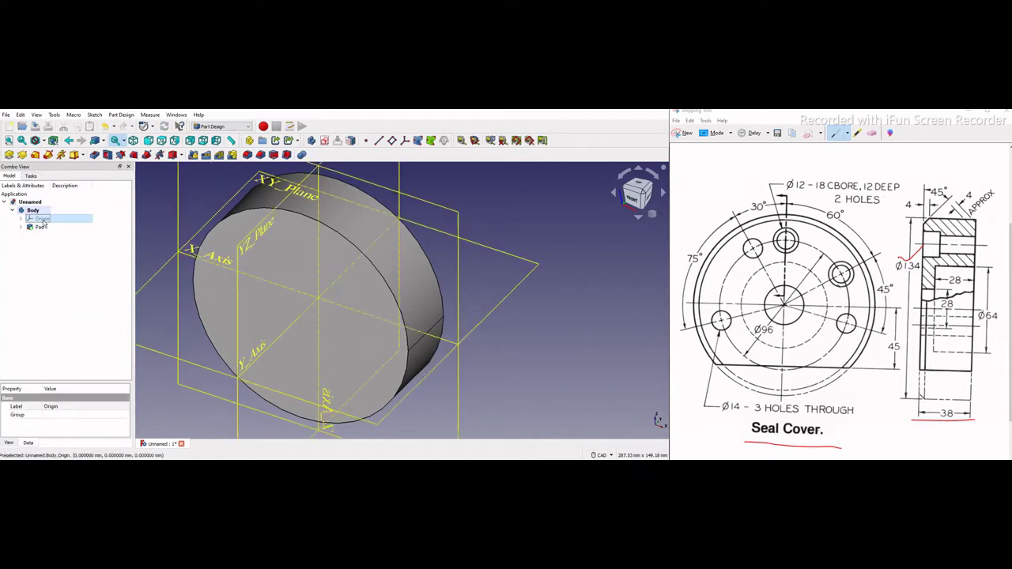
scroll(355, 322, down, 3)
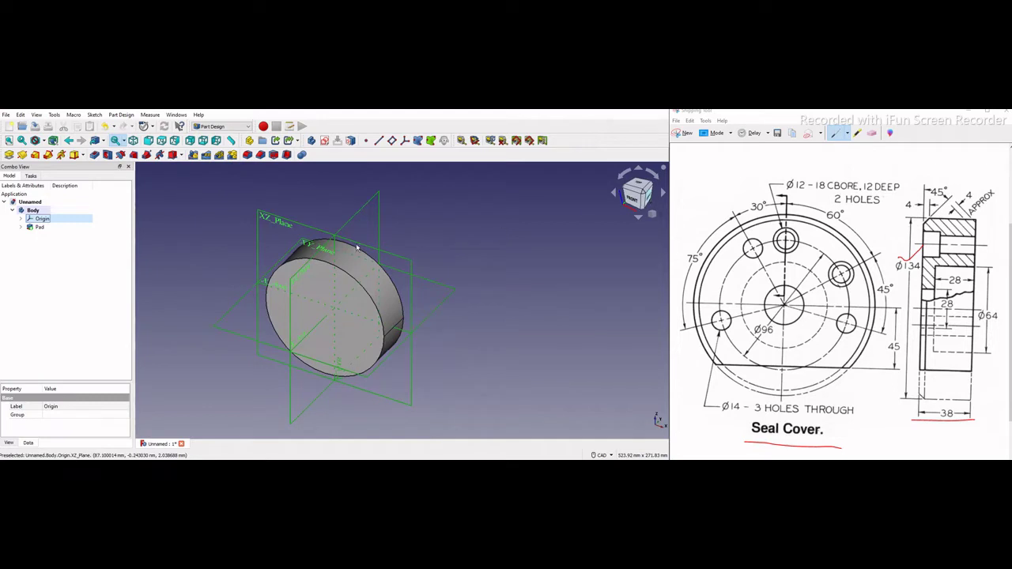
click(648, 198)
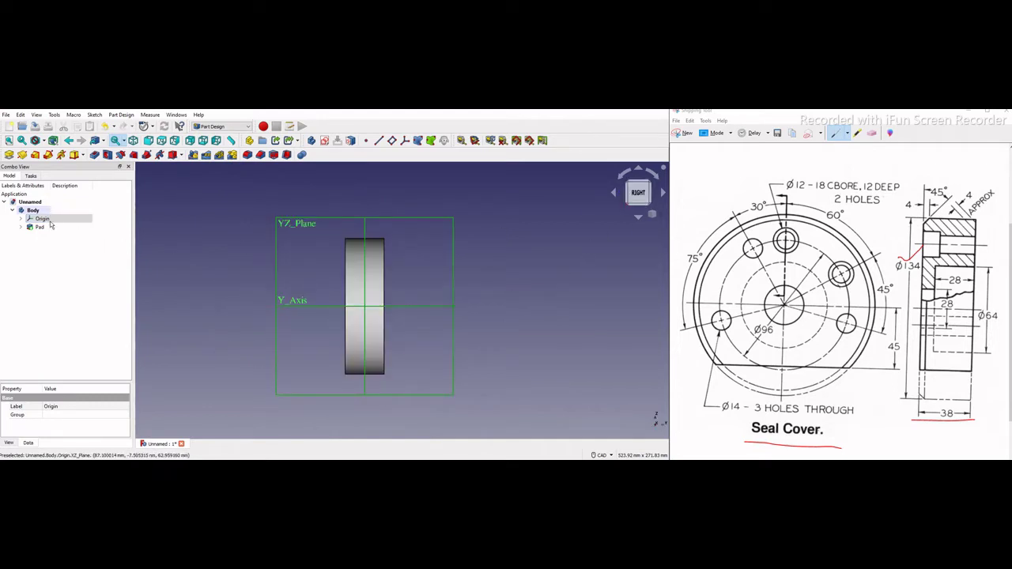
key(space)
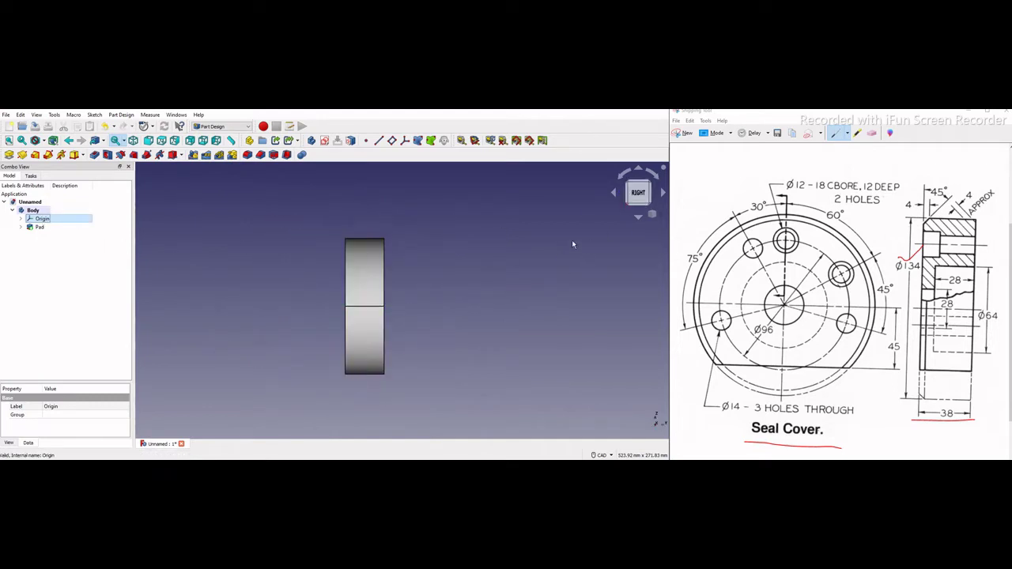
click(652, 214)
click(645, 239)
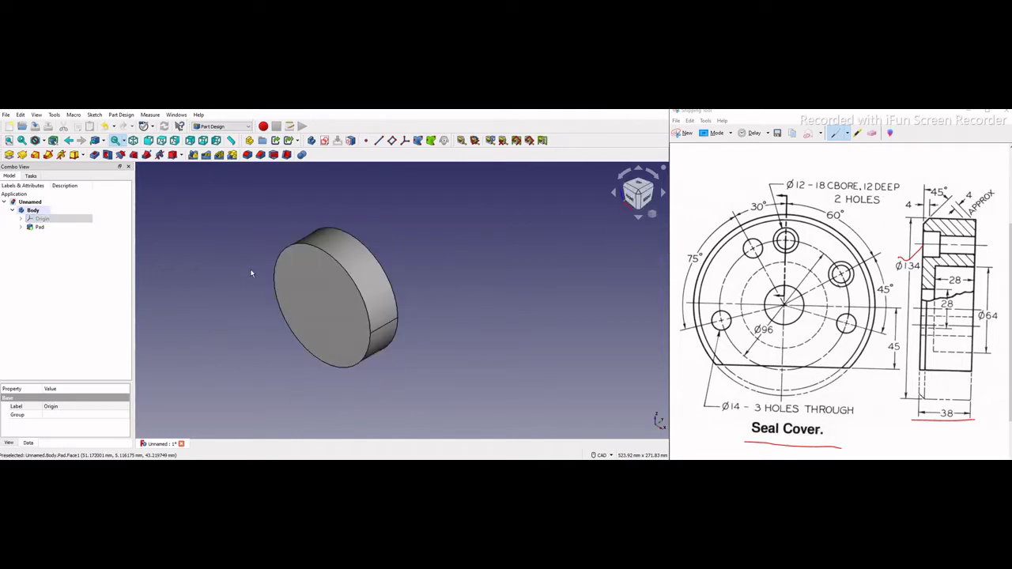
Circle the stepped bore area in the section view of the reference drawing with the red pen.
scroll(251, 273, up, 2)
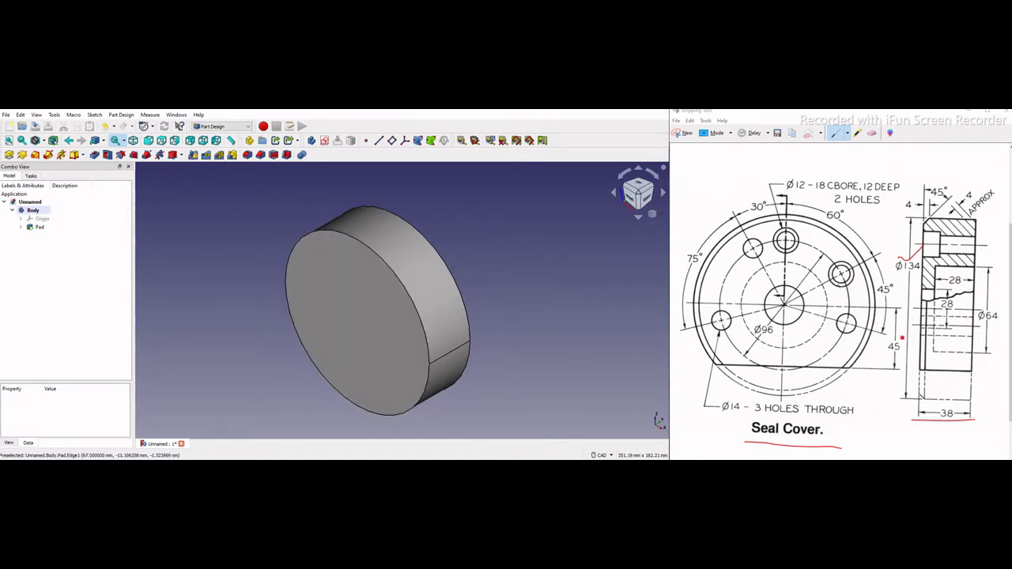
click(930, 266)
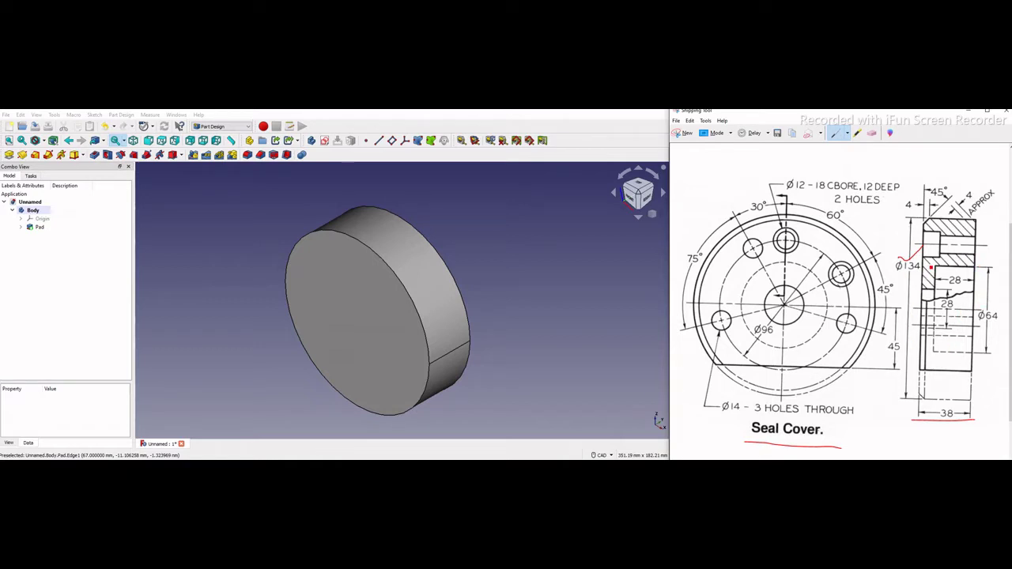
drag(932, 266, 910, 265)
click(554, 282)
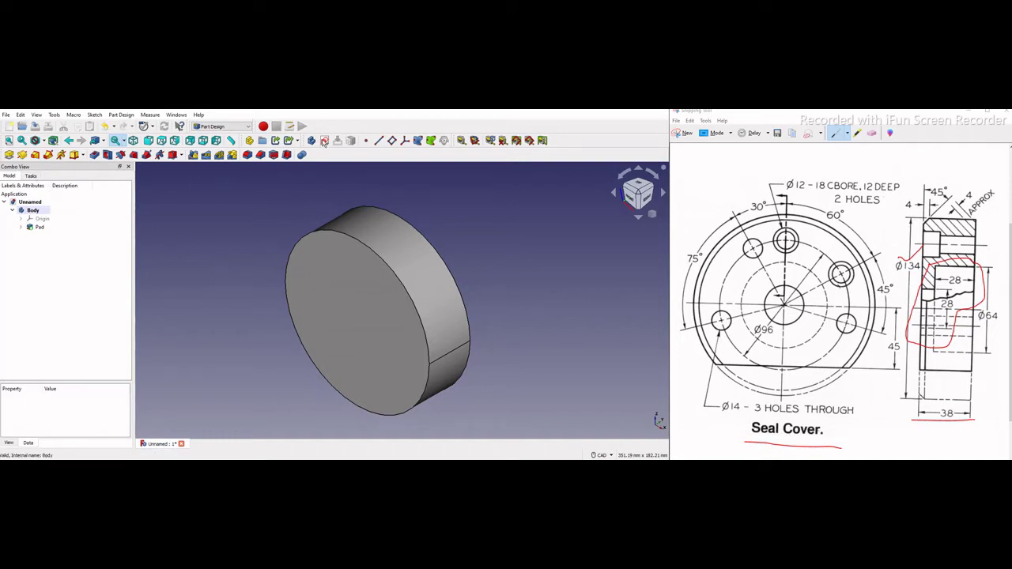
Start a new sketch on the YZ plane of the body.
click(324, 142)
scroll(250, 304, down, 3)
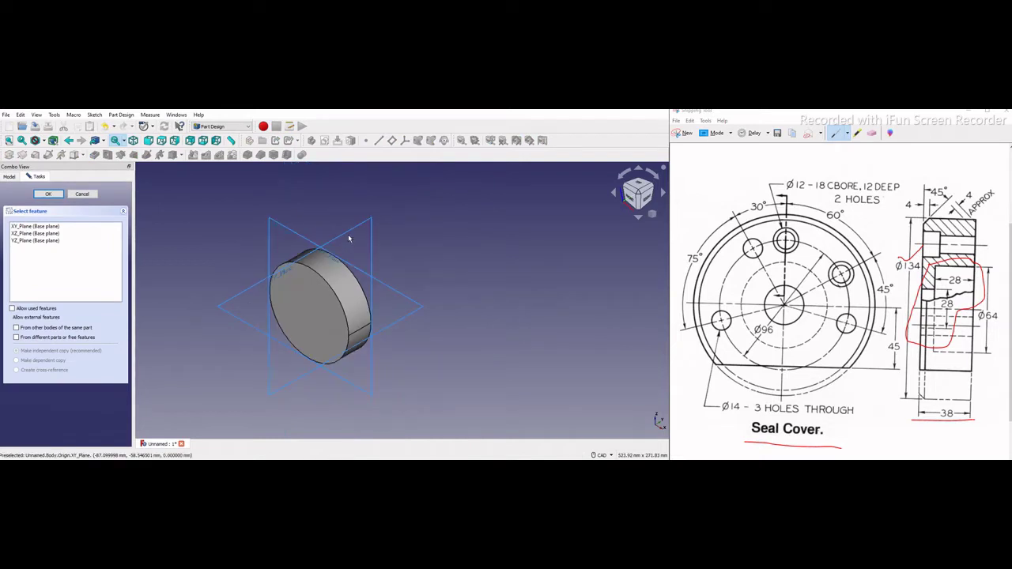
click(348, 236)
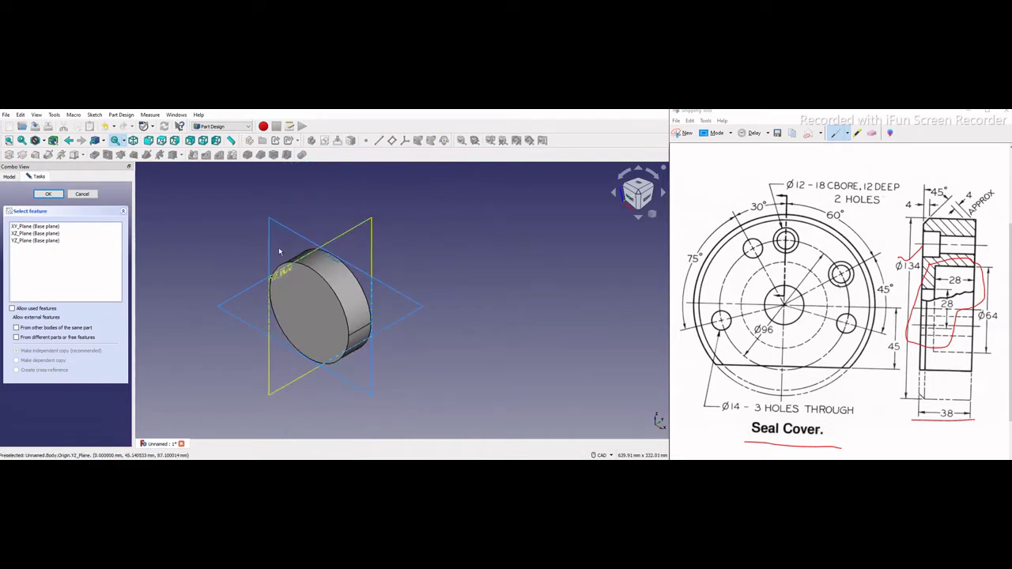
Switch the display style to Wireframe so the disc's edges can be seen around the sketch origin.
scroll(319, 350, up, 2)
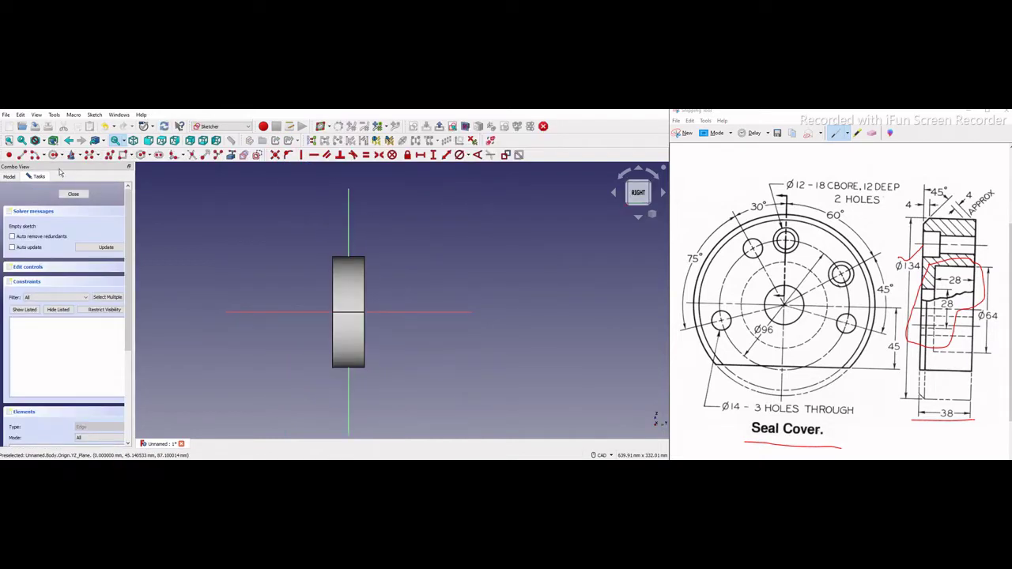
click(43, 141)
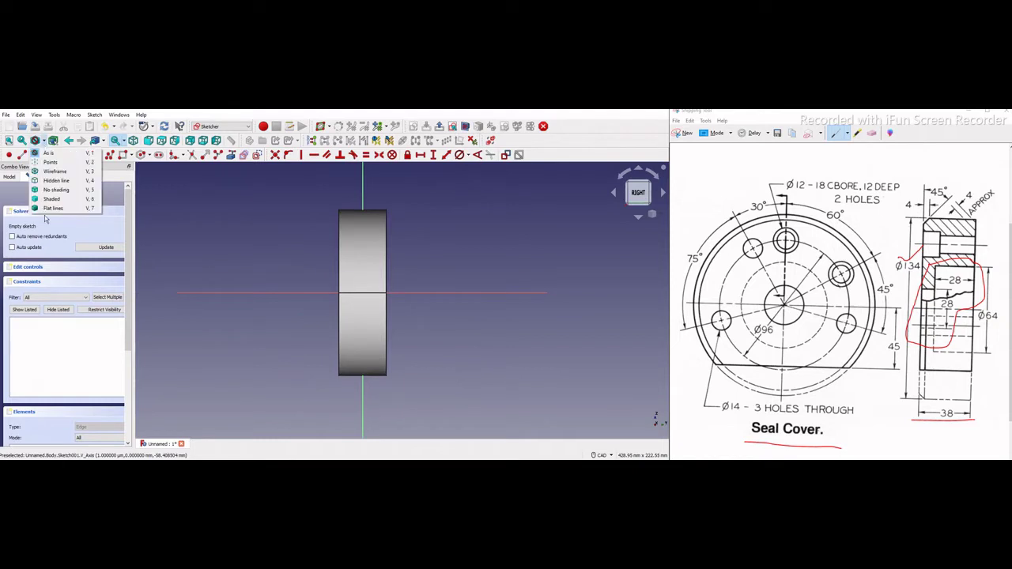
click(54, 172)
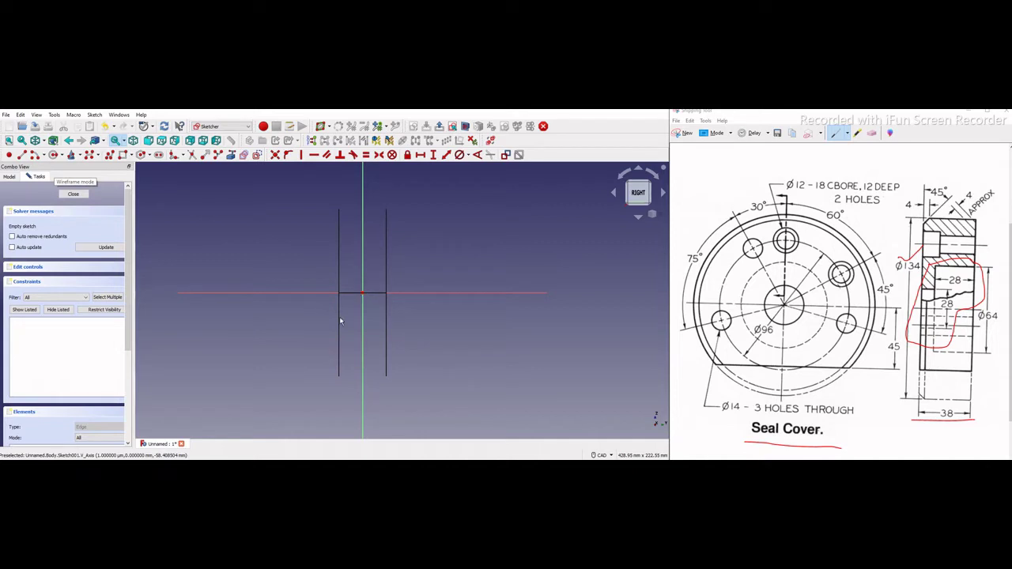
scroll(369, 289, up, 3)
scroll(373, 277, down, 2)
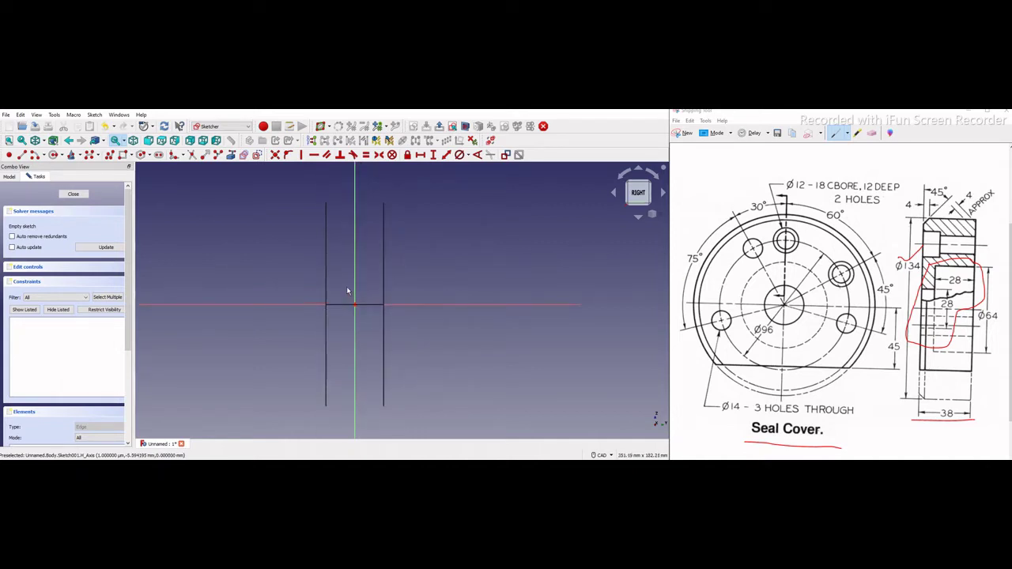
scroll(347, 286, up, 3)
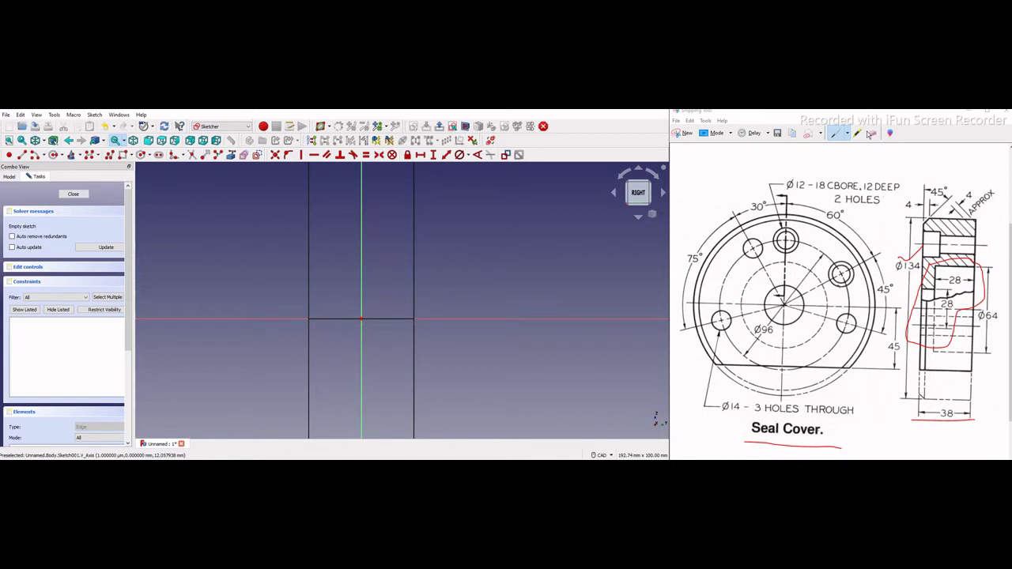
Erase the red loop from the reference drawing and outline the upper half profile of the stepped bore instead.
click(872, 133)
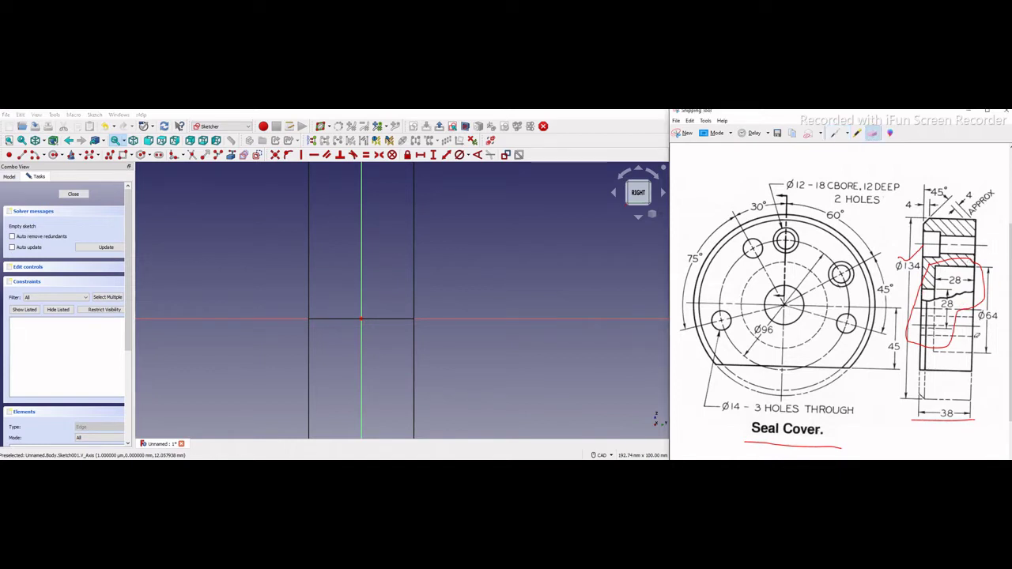
click(953, 332)
click(835, 134)
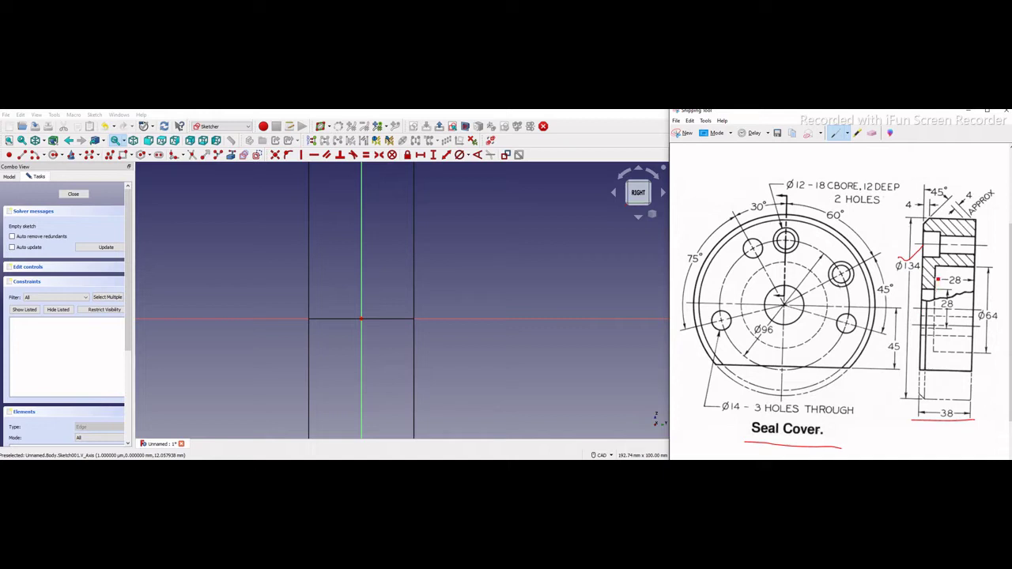
drag(924, 288, 973, 309)
drag(936, 270, 976, 308)
Sketch a closed six-line stepped profile above the horizontal axis, between the disc's two faces, with the taller part toward the disc's second face.
click(22, 155)
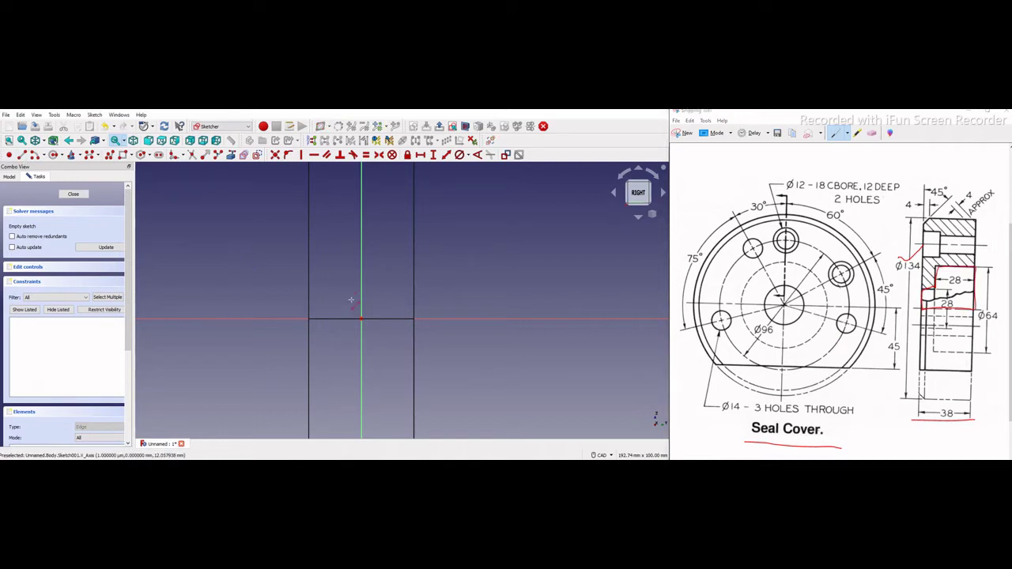
click(329, 302)
click(329, 238)
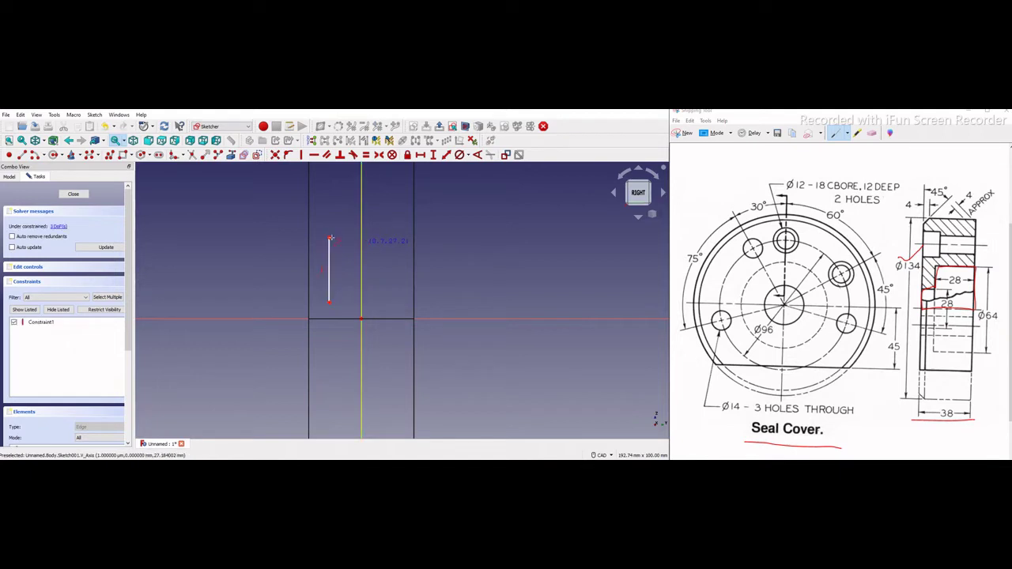
click(372, 237)
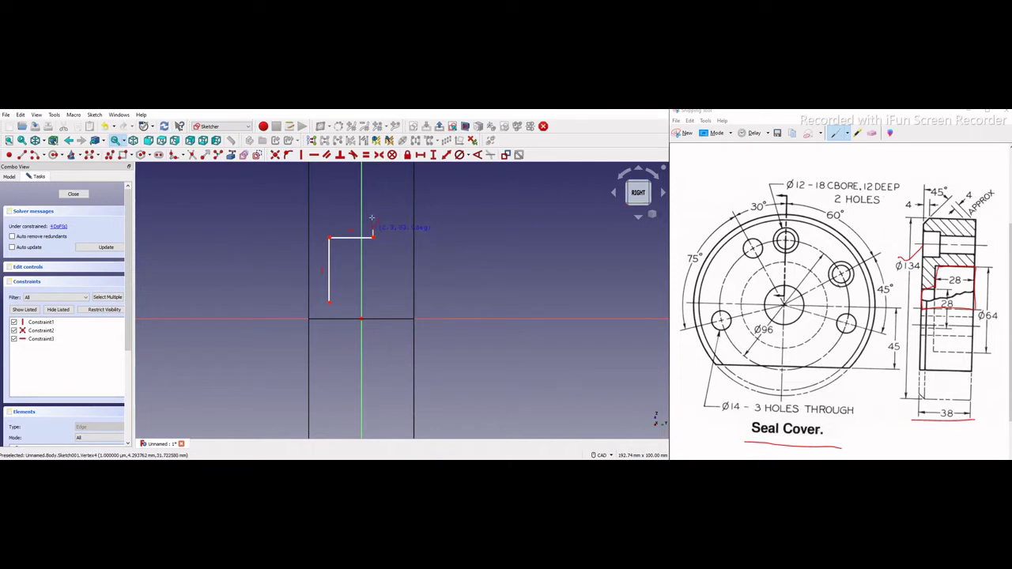
click(372, 215)
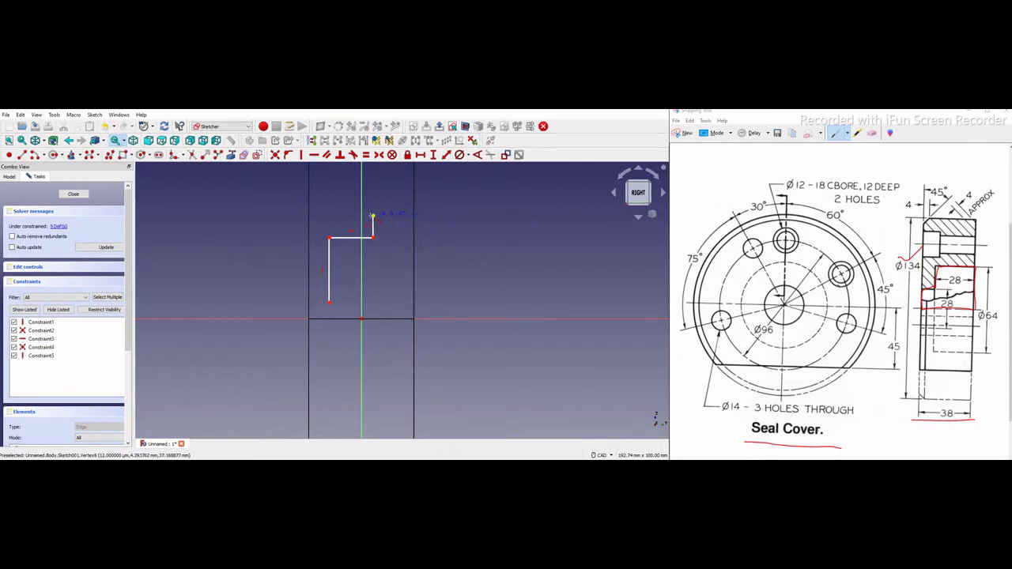
click(406, 216)
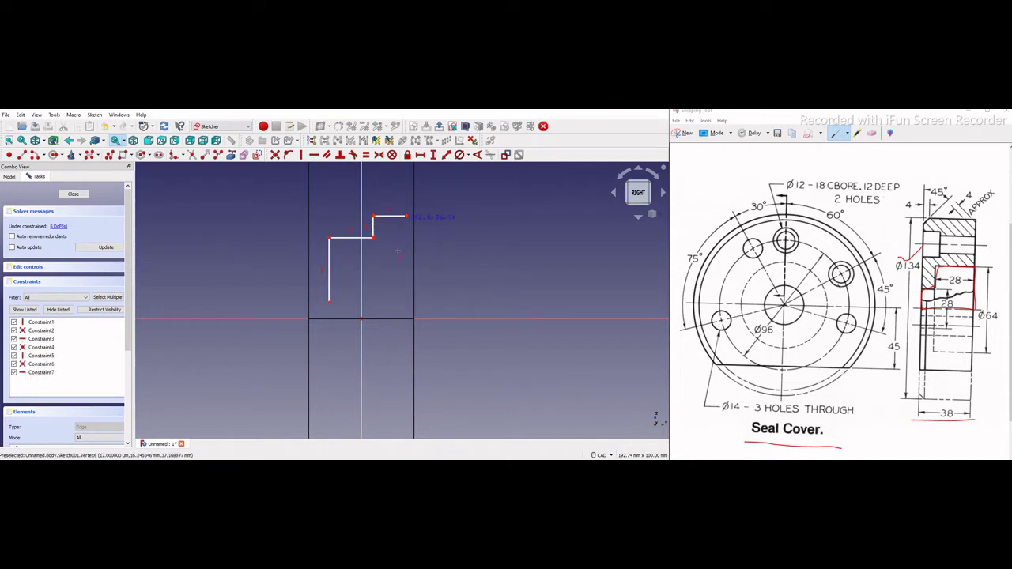
click(406, 300)
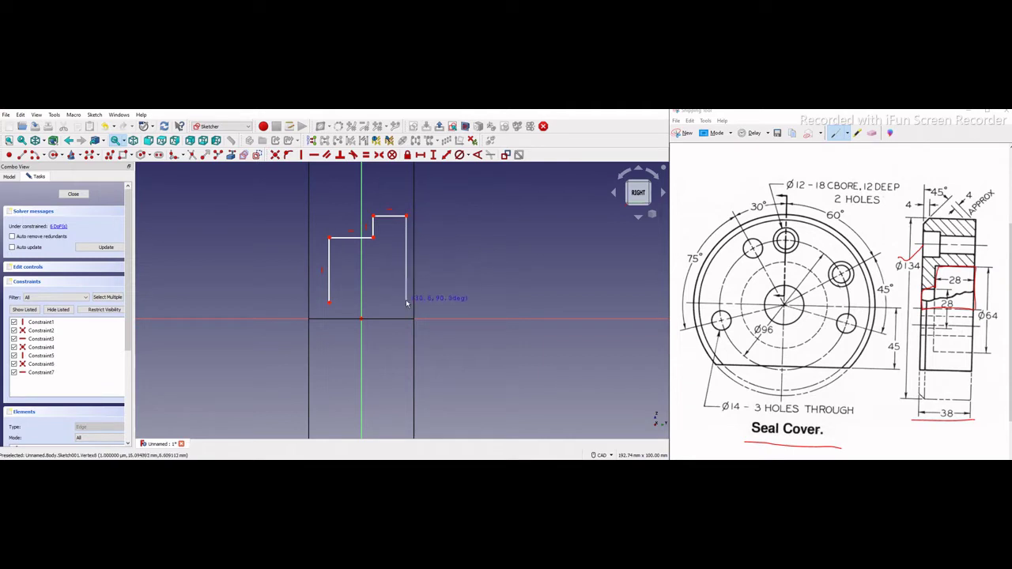
click(330, 302)
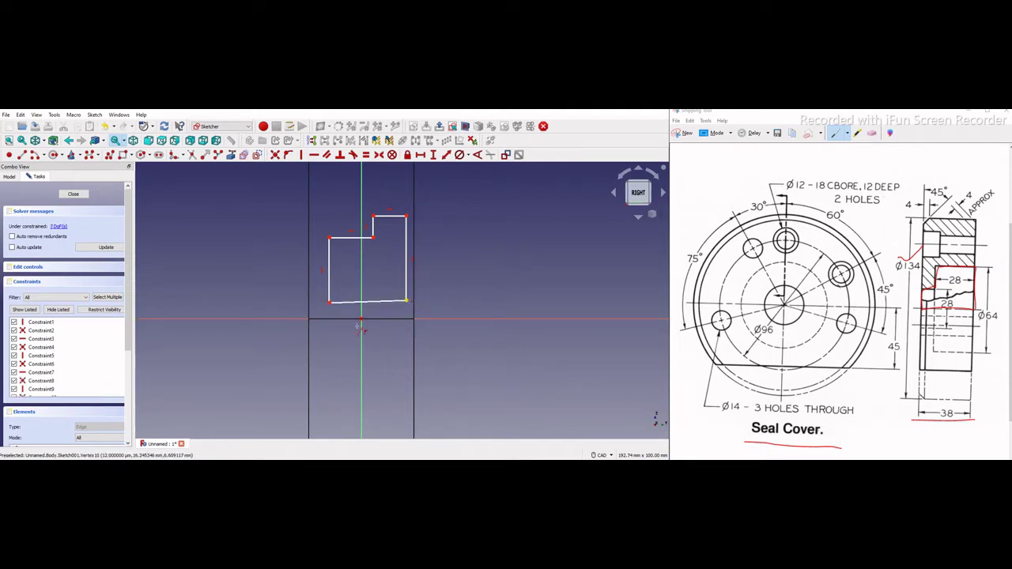
Make the profile's slanted bottom line horizontal and place it on the sketch's horizontal axis.
click(394, 302)
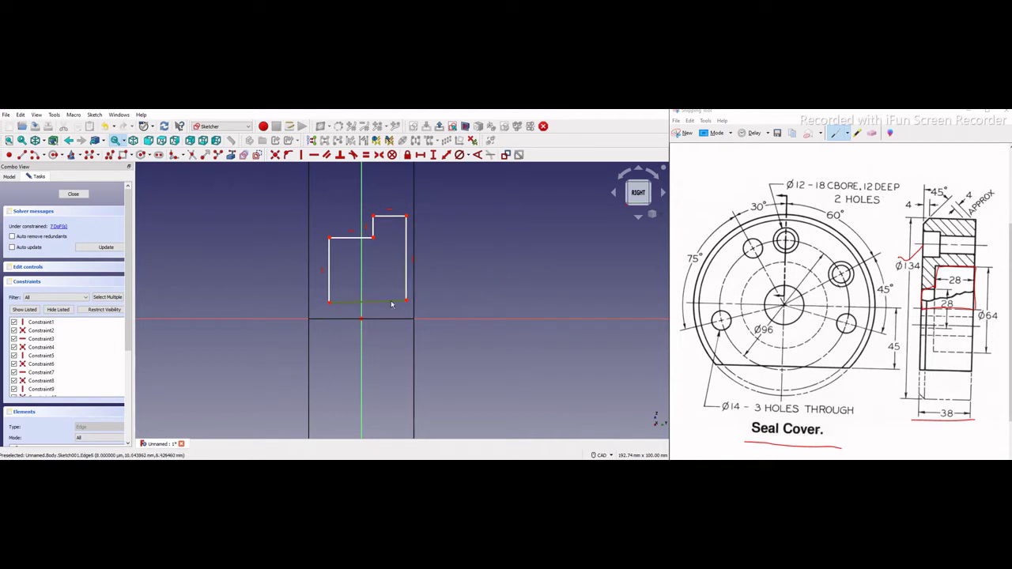
click(314, 154)
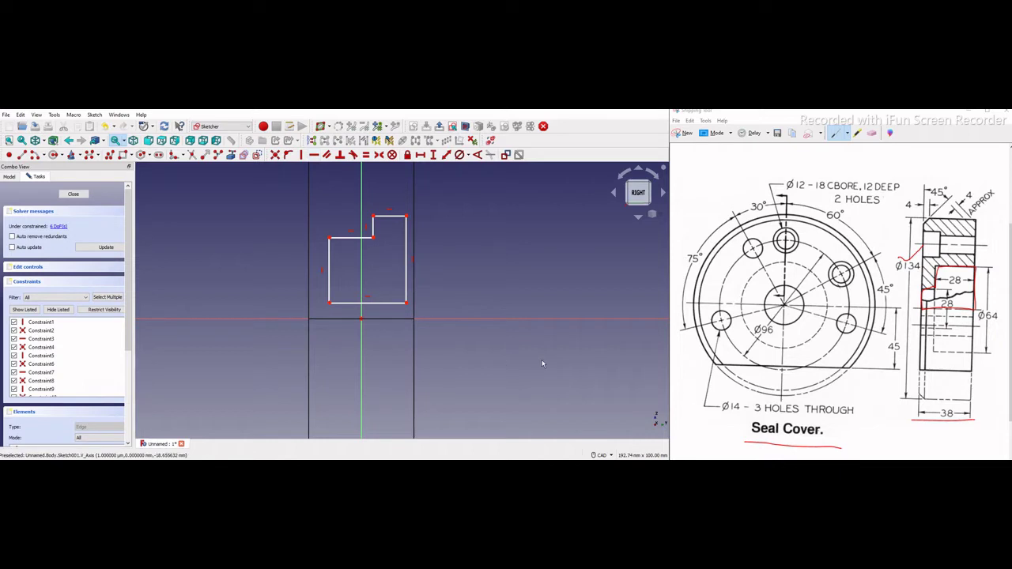
click(385, 303)
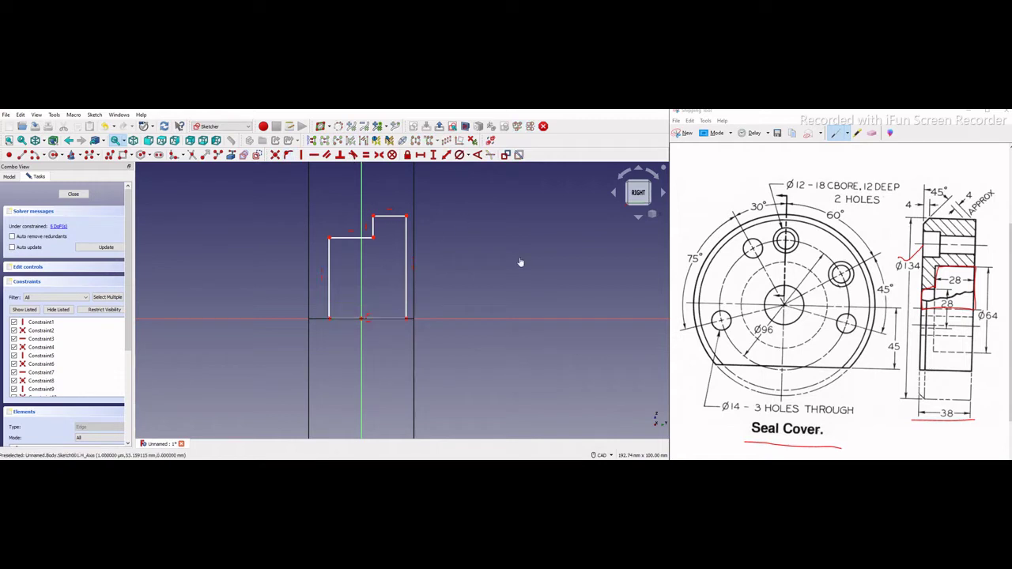
Constrain the profile's uppermost line to a horizontal length of 28 mm, ticking the 28 and Ø64 dimensions on the reference drawing.
click(955, 278)
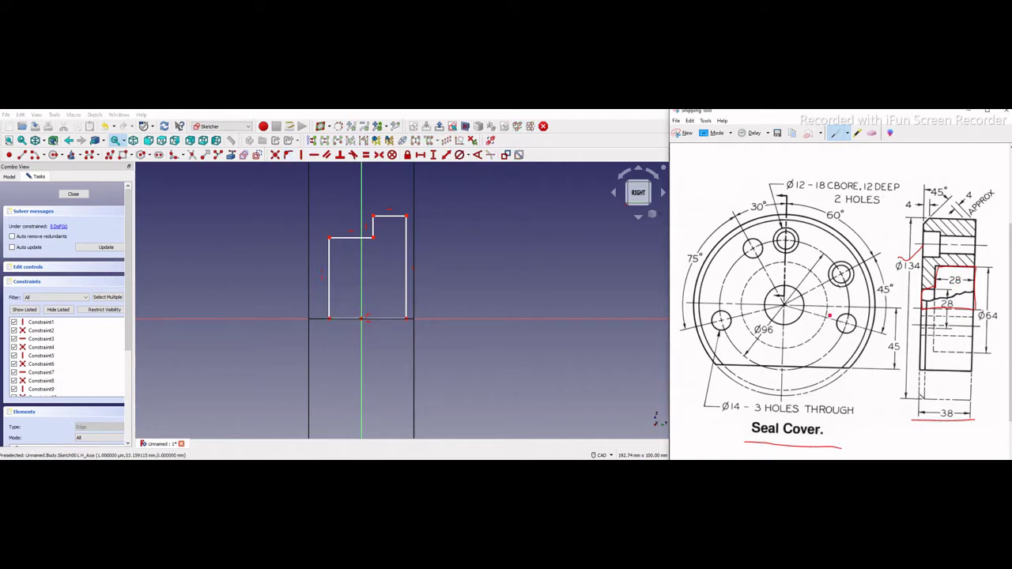
drag(953, 276, 968, 267)
click(386, 219)
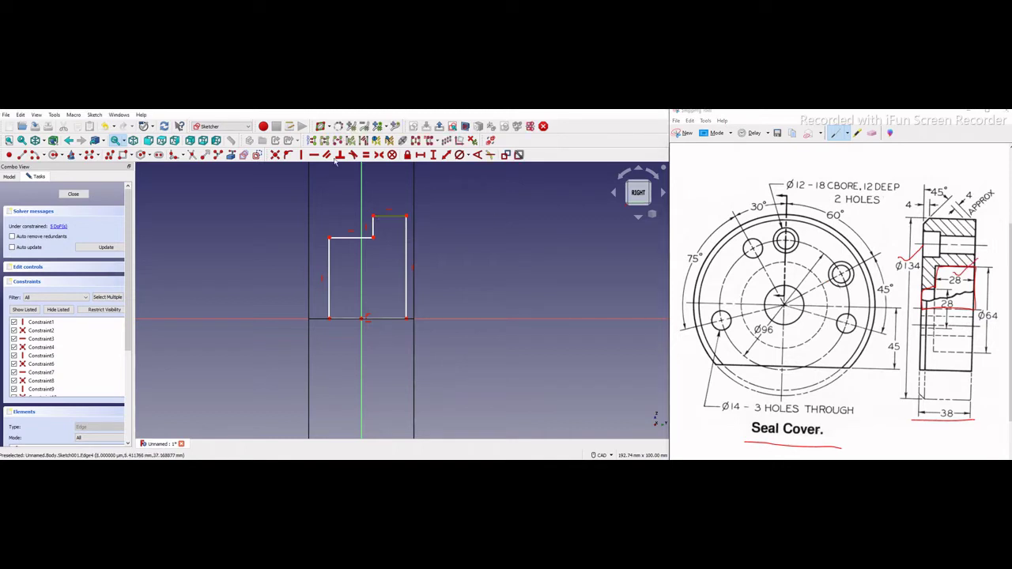
click(420, 155)
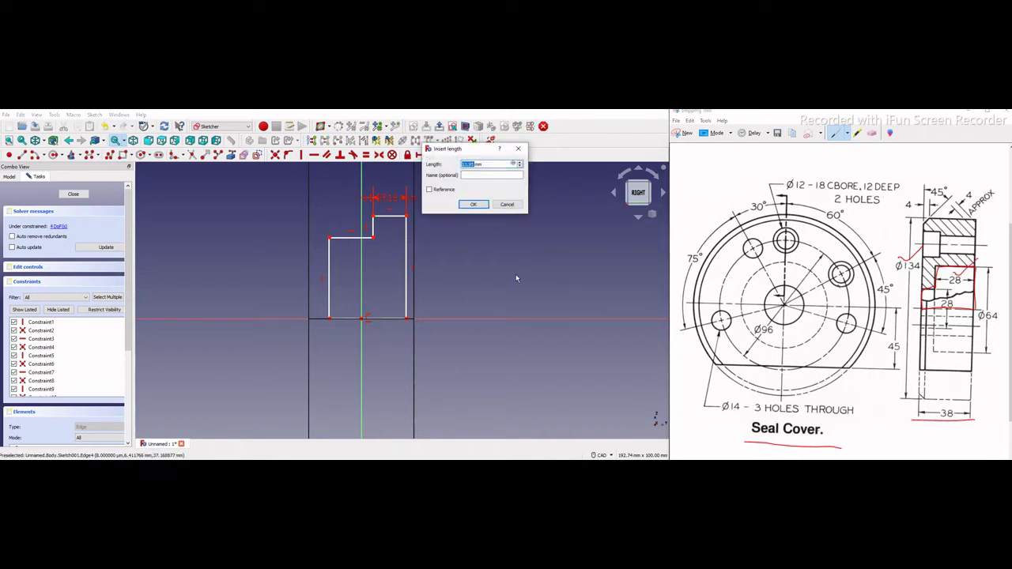
text(28)
key(Return)
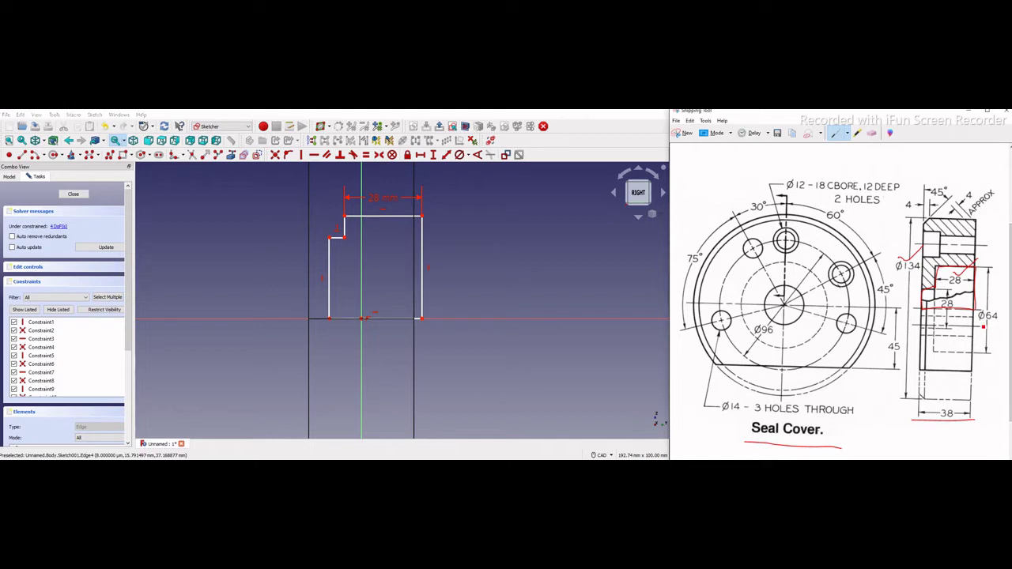
drag(981, 325, 1007, 318)
Try to apply a vertical distance constraint between the profile's uppermost line and its base on the horizontal axis.
click(406, 218)
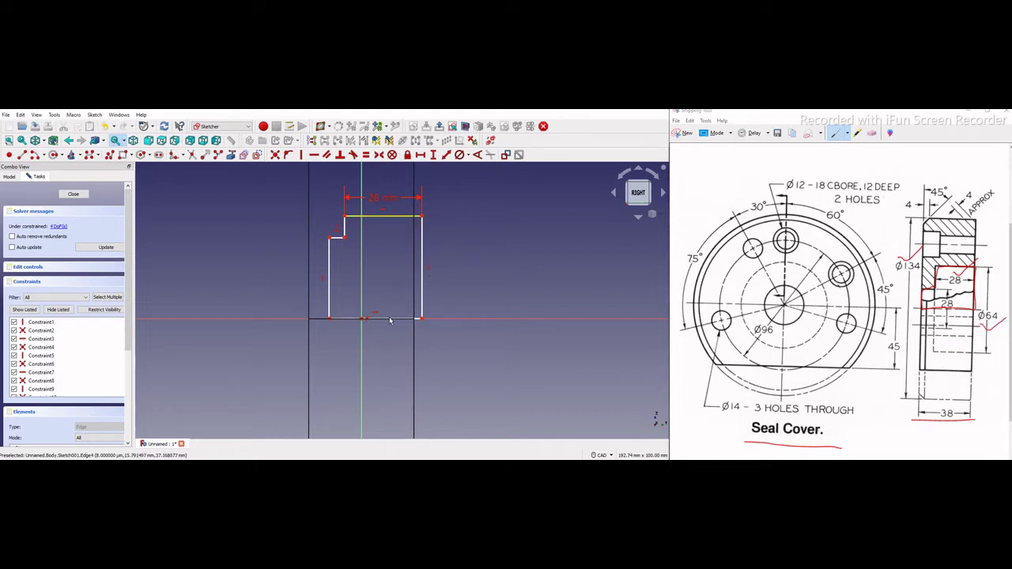
click(433, 155)
click(408, 260)
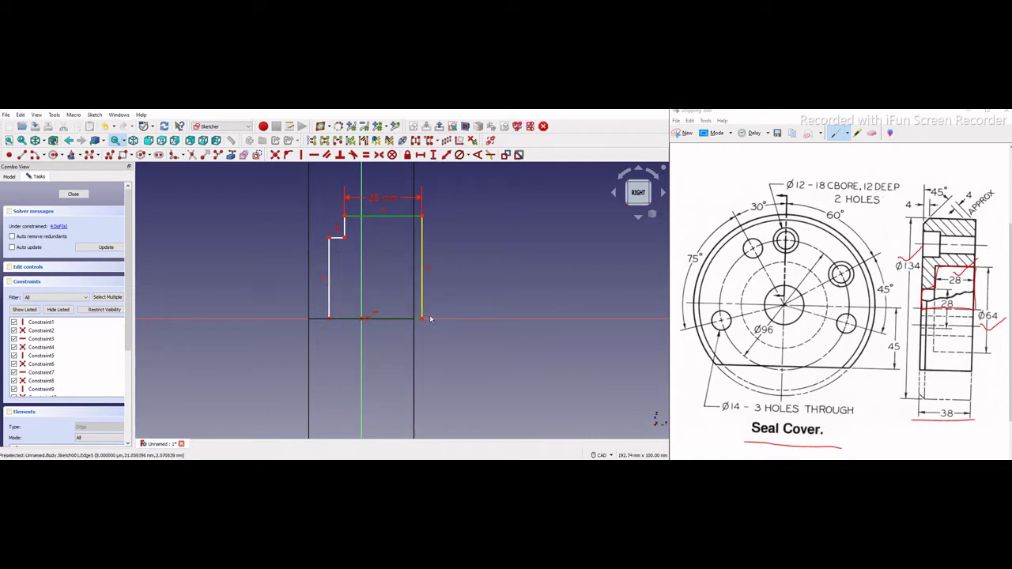
click(500, 278)
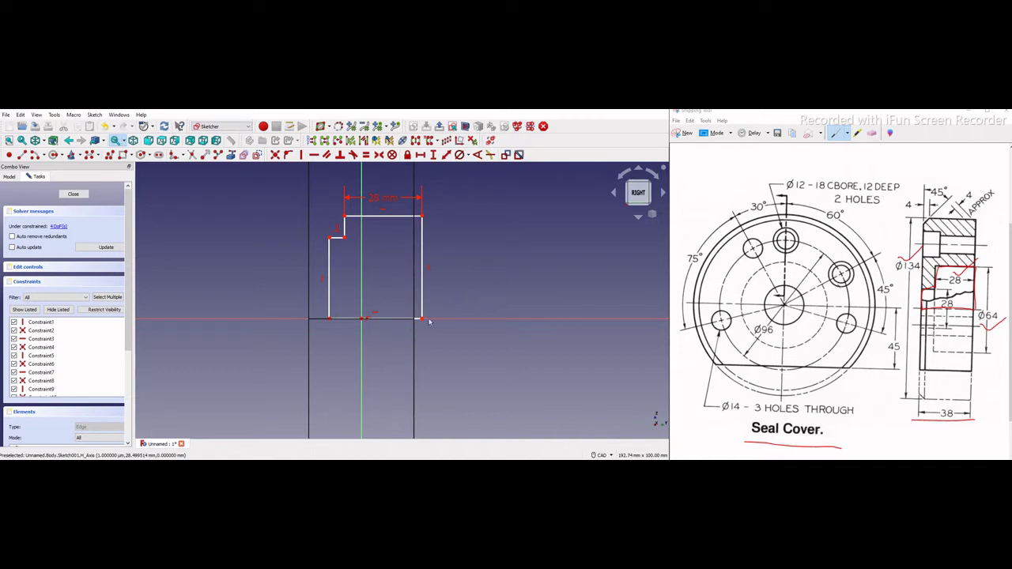
click(408, 218)
click(433, 155)
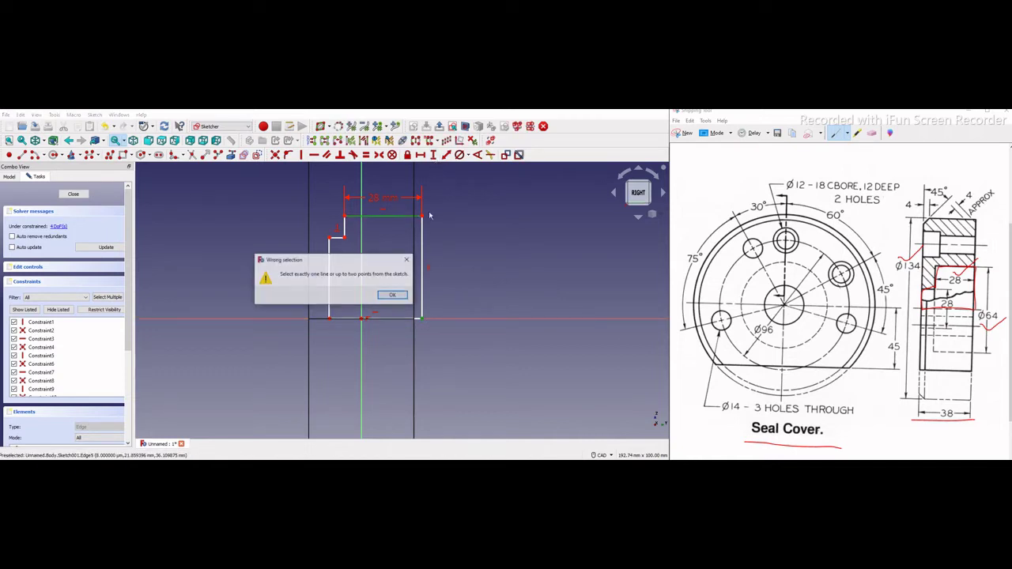
click(393, 296)
click(540, 295)
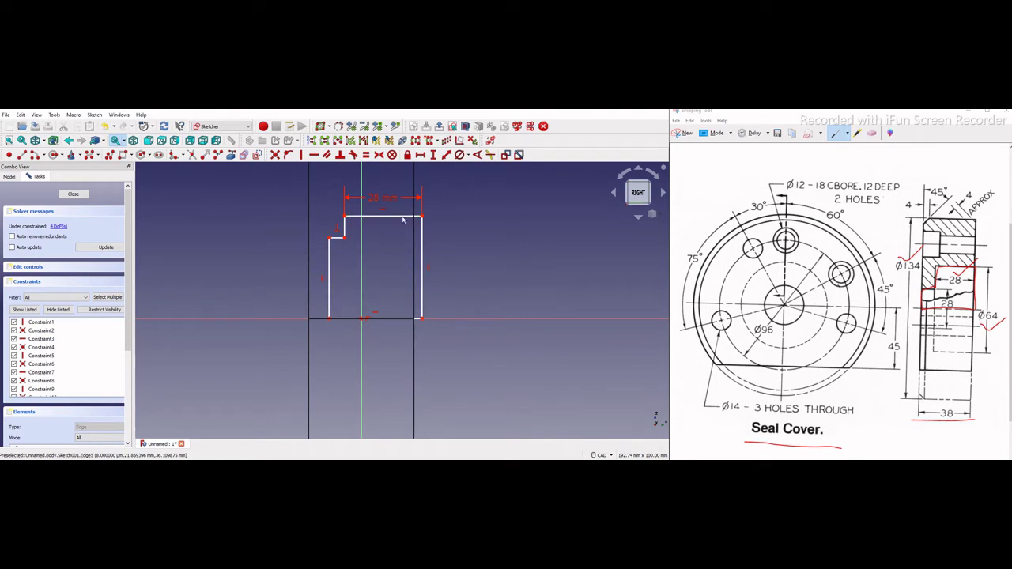
Constrain the profile's tallest vertical line to a length of 64/2 mm and place its dimension outside the profile.
mouse_move(402, 218)
mouse_down()
mouse_move(408, 196)
mouse_move(398, 208)
mouse_up()
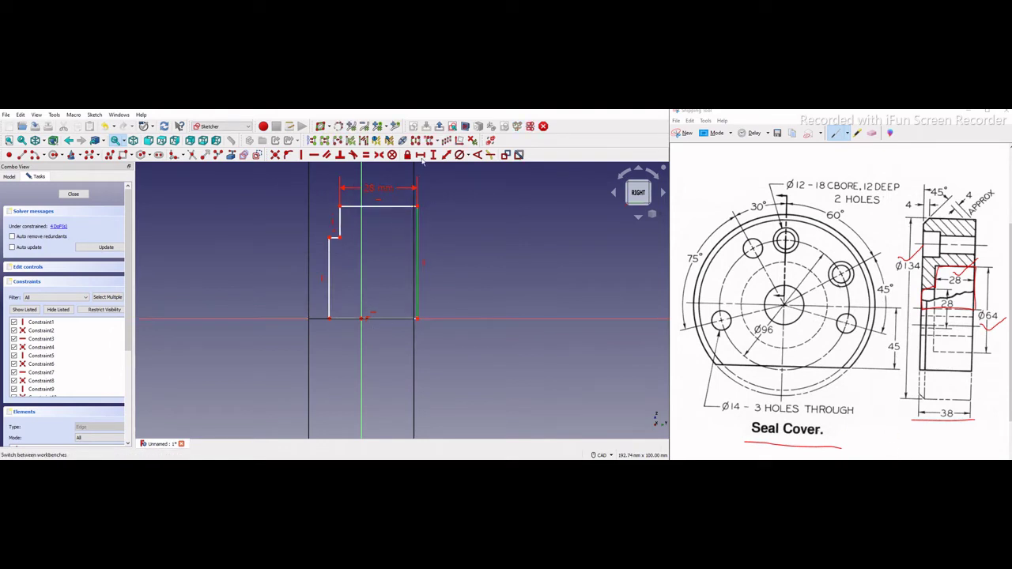
click(437, 156)
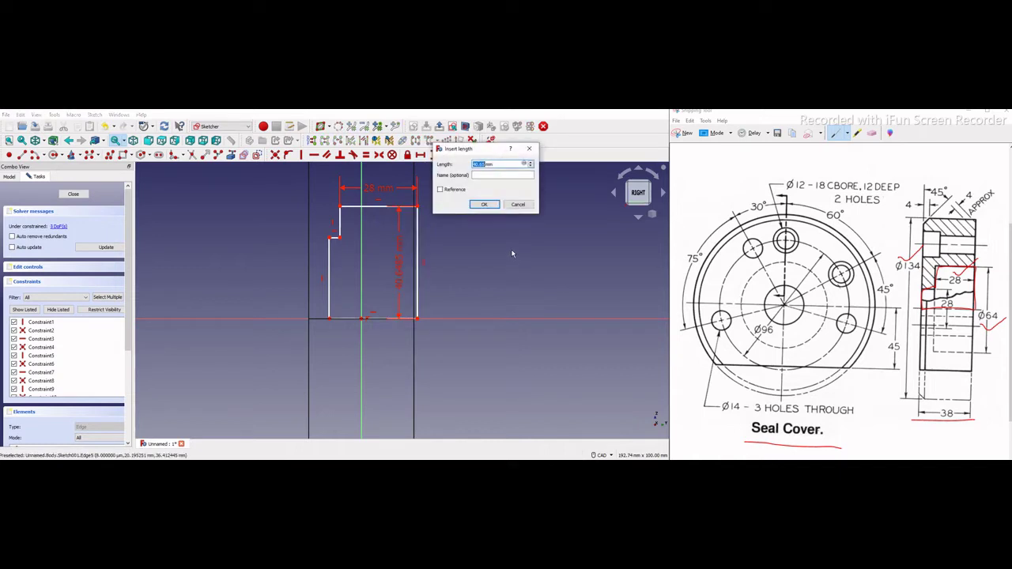
text(64/2)
key(Return)
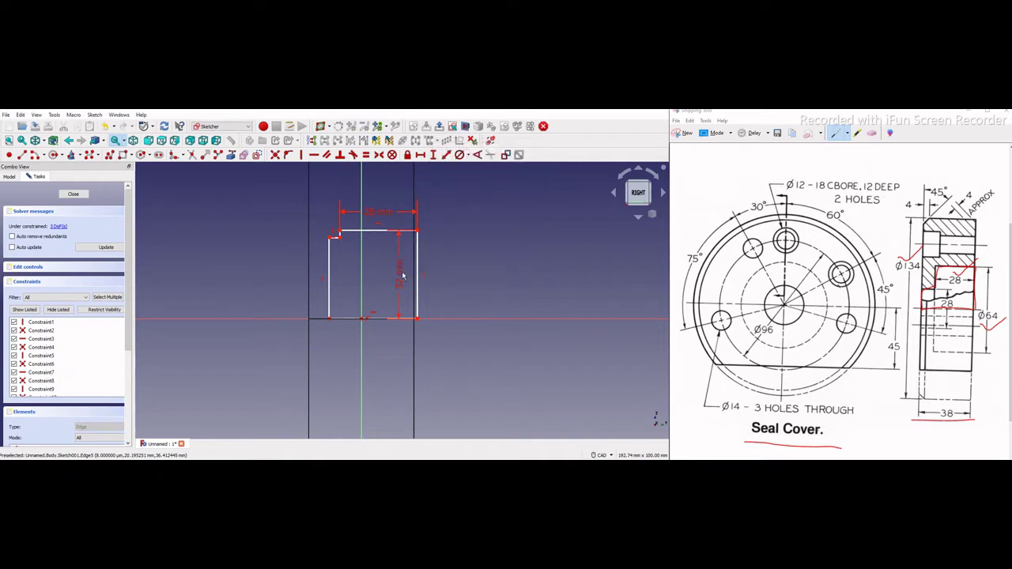
drag(402, 276, 468, 277)
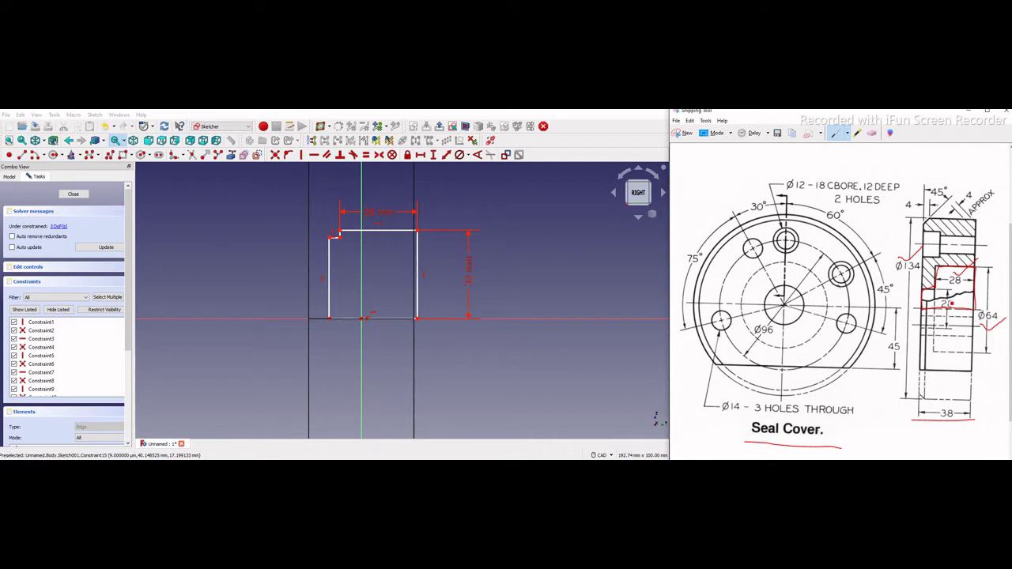
Constrain the profile's shorter outer vertical line to a length of 14 mm, half of the drawing's Ø28.
click(330, 265)
click(433, 155)
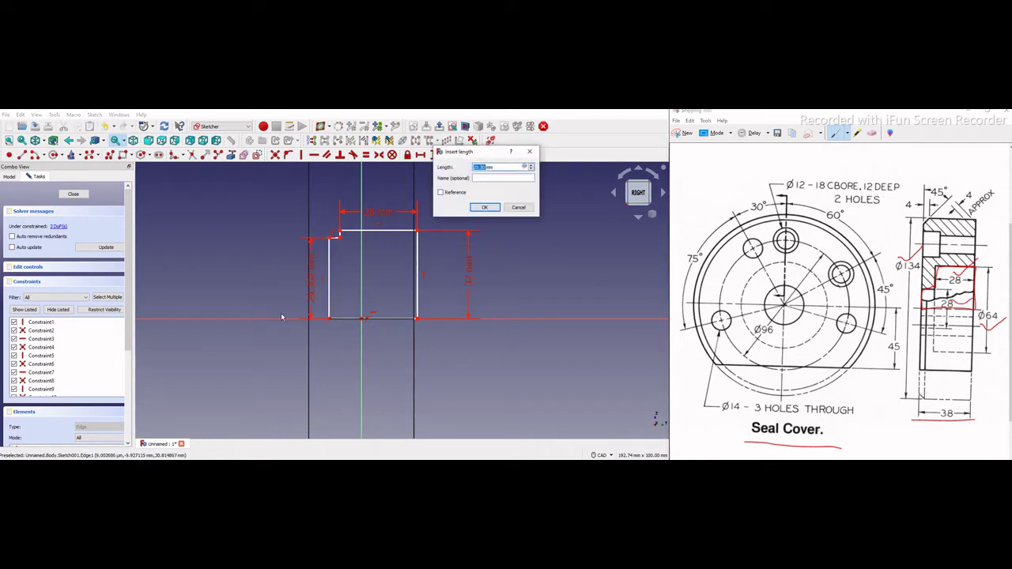
text(2mm)
key(Return)
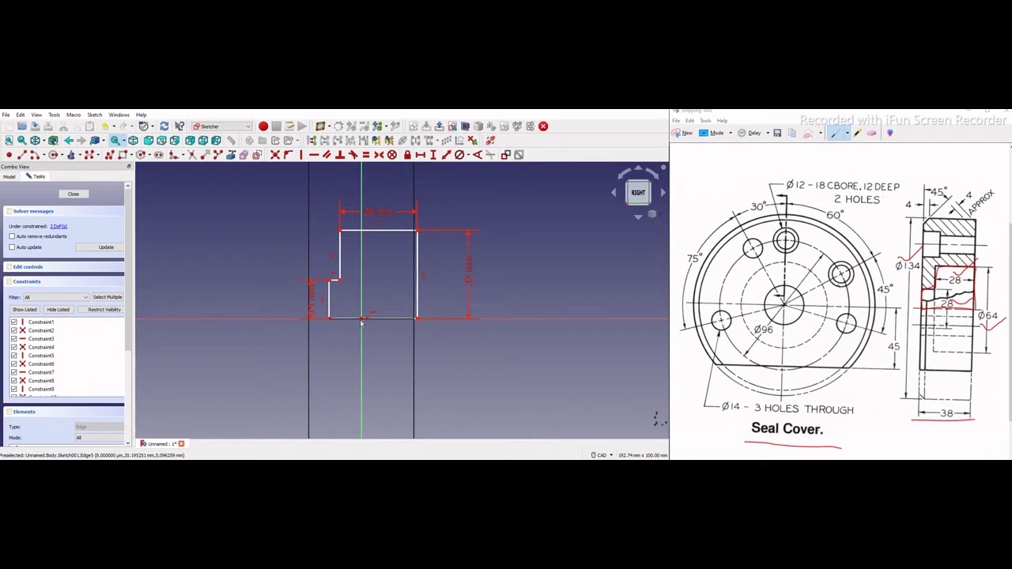
Shift the profile's taller part outward to widen its step, and link the disc's two side edges as external geometry.
middle_drag(361, 320, 387, 331)
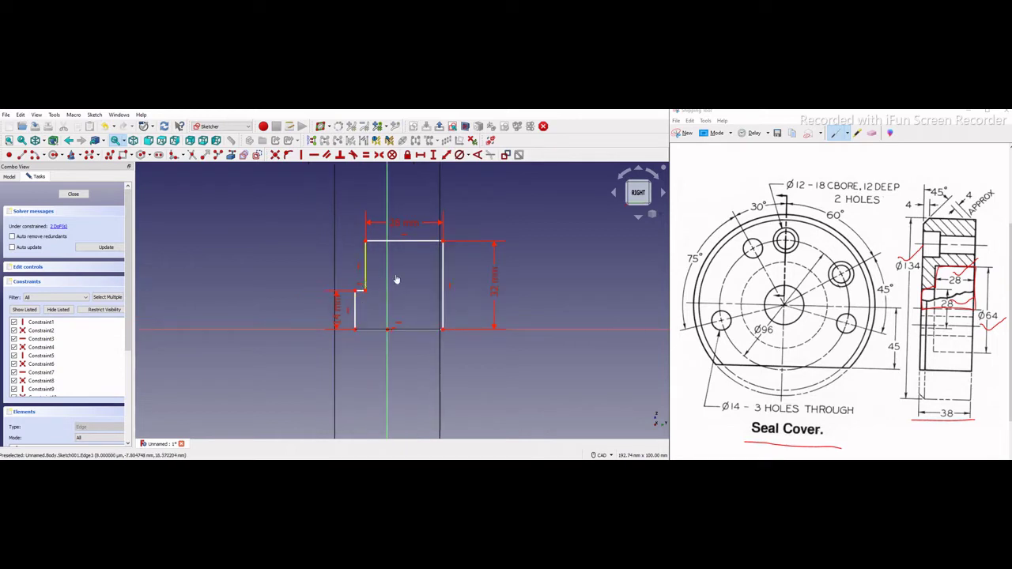
mouse_move(397, 280)
mouse_down()
mouse_move(355, 290)
mouse_move(398, 296)
mouse_up()
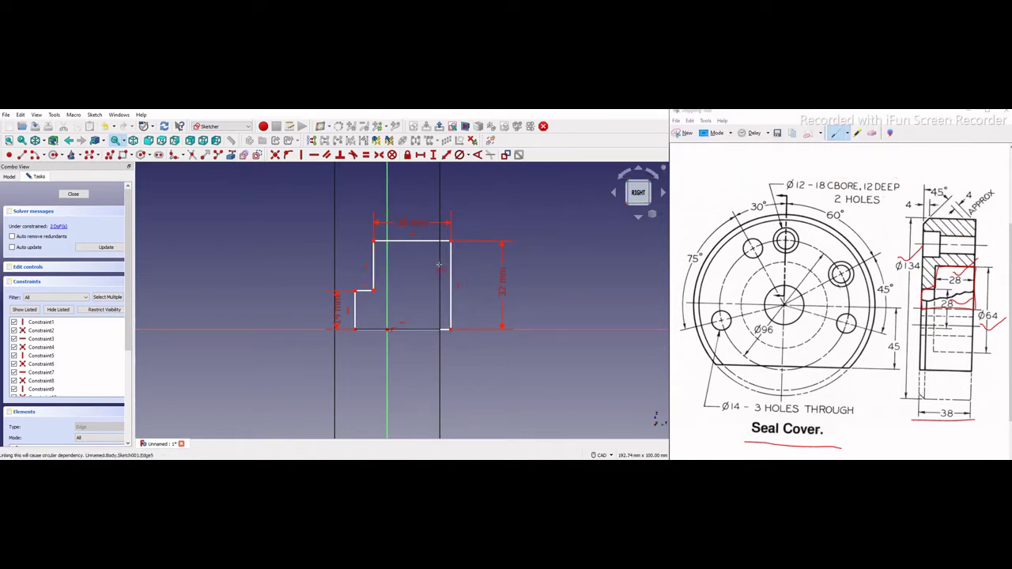
click(333, 276)
scroll(264, 334, down, 4)
scroll(280, 314, up, 3)
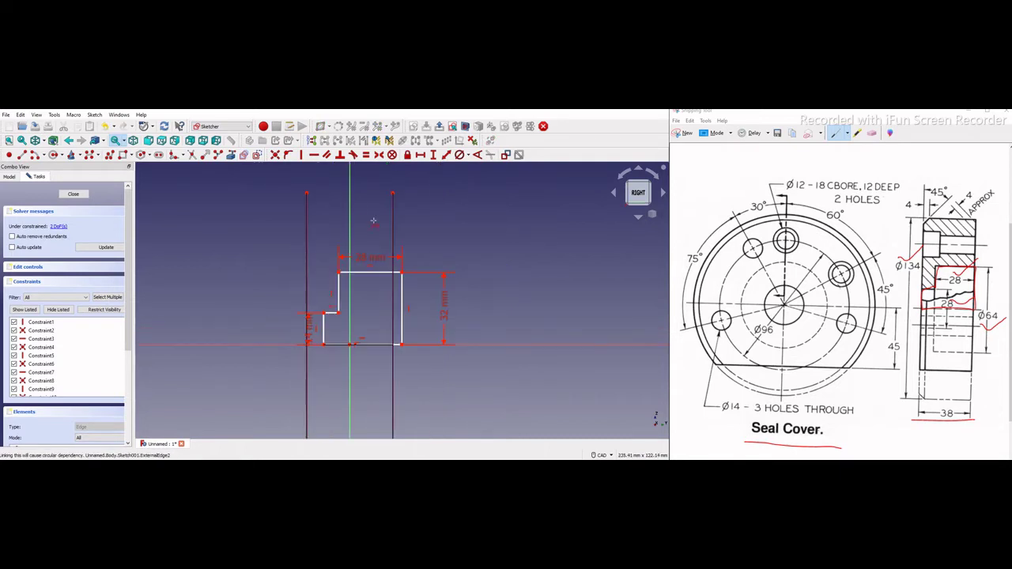
scroll(373, 221, down, 1)
scroll(301, 293, up, 3)
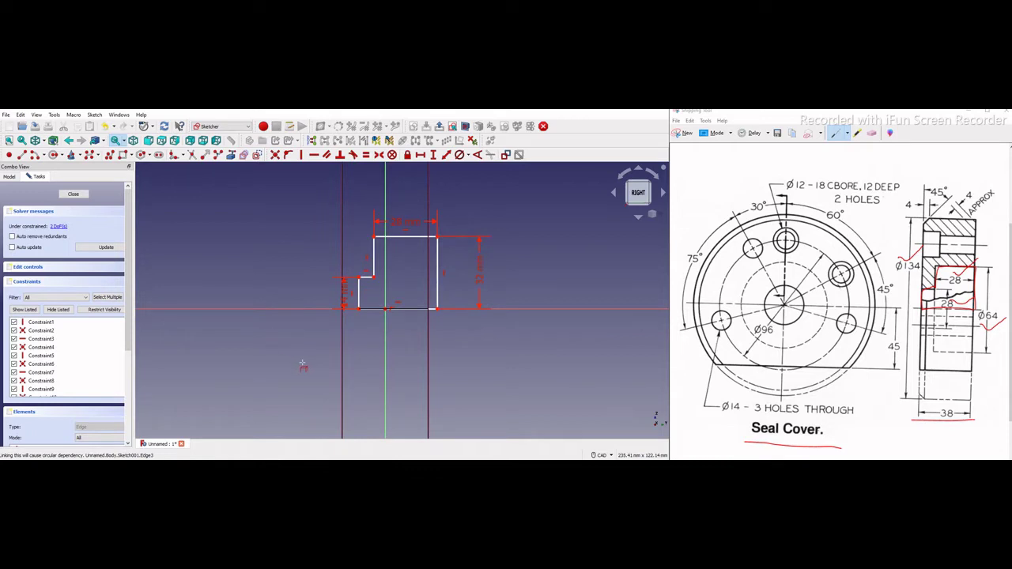
scroll(300, 362, down, 4)
scroll(335, 326, up, 3)
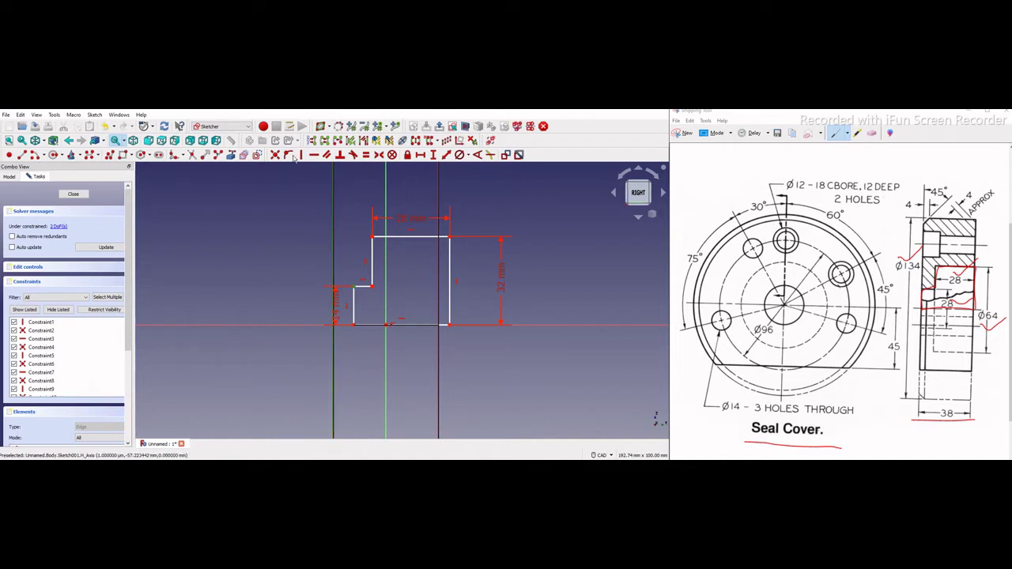
Constrain the profile's outer corner points onto the disc's two linked side edges.
click(450, 237)
click(439, 249)
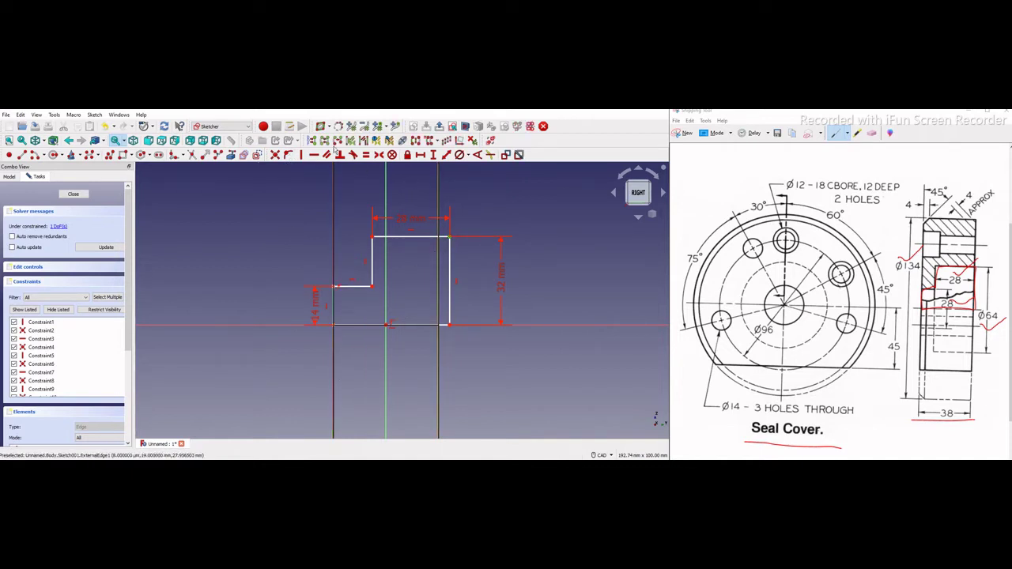
click(288, 154)
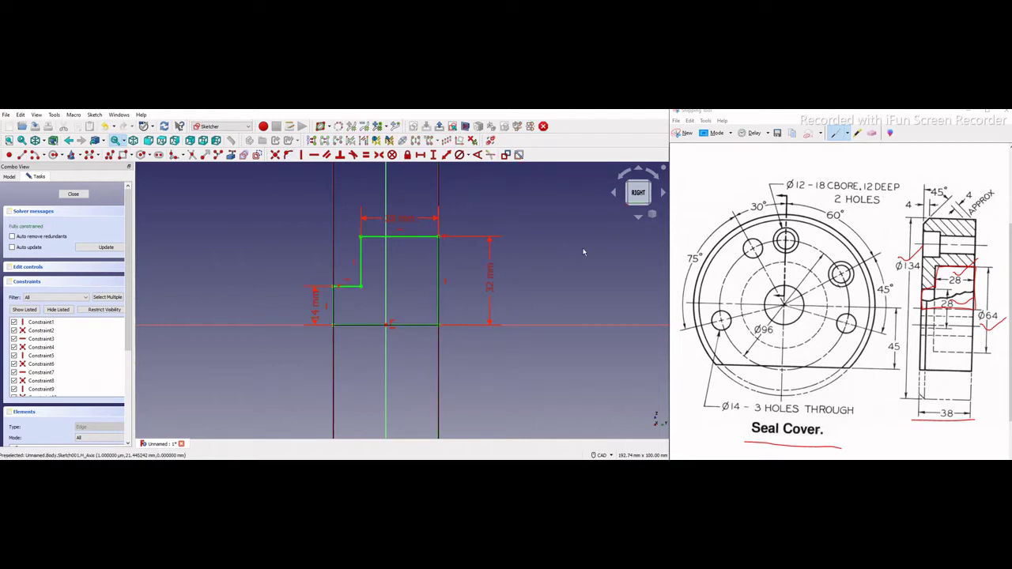
Show the disc in isometric view with the Flat lines display style and close the bore sketch.
click(652, 215)
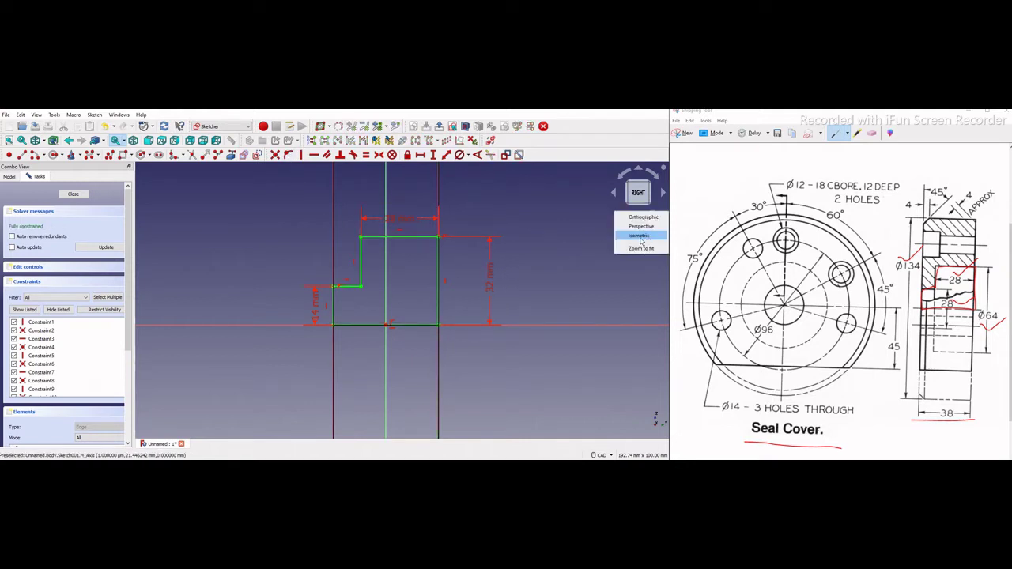
scroll(423, 324, down, 2)
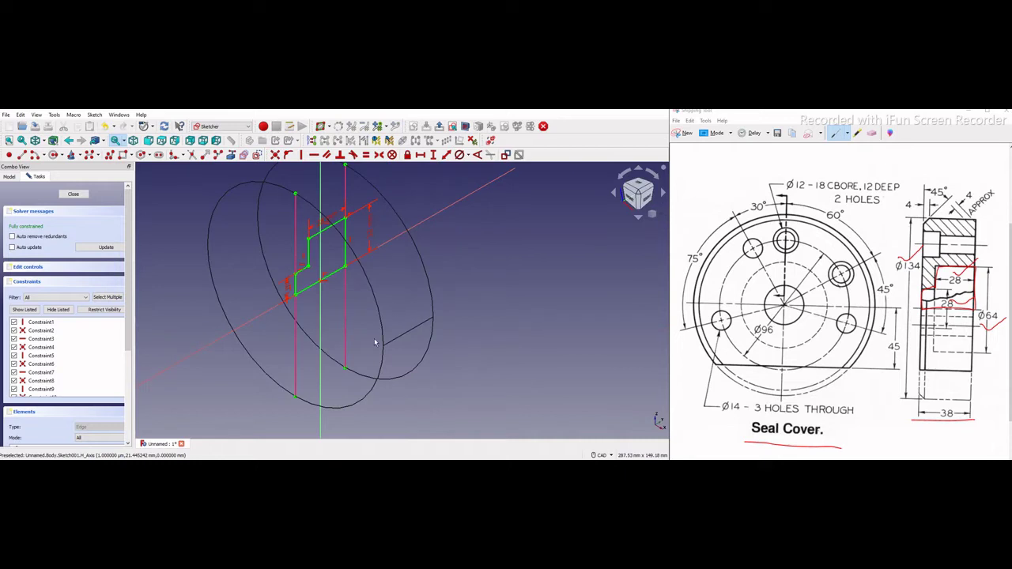
scroll(375, 342, up, 1)
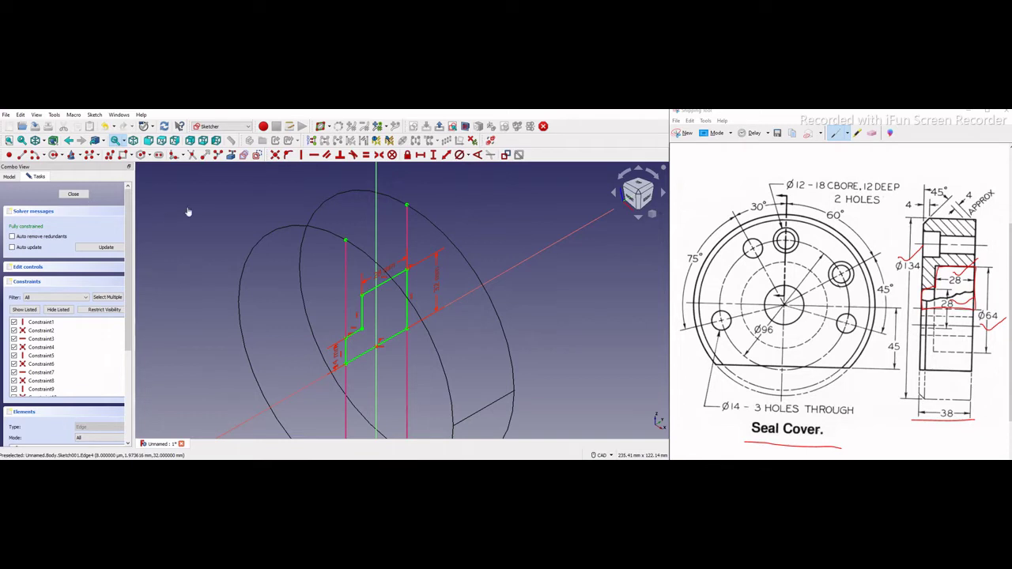
click(45, 143)
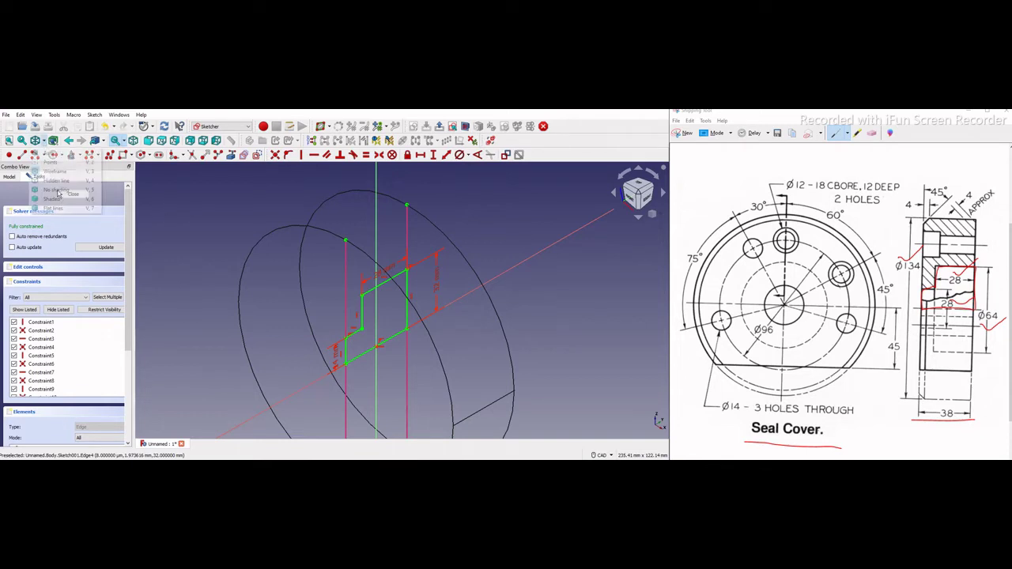
click(54, 210)
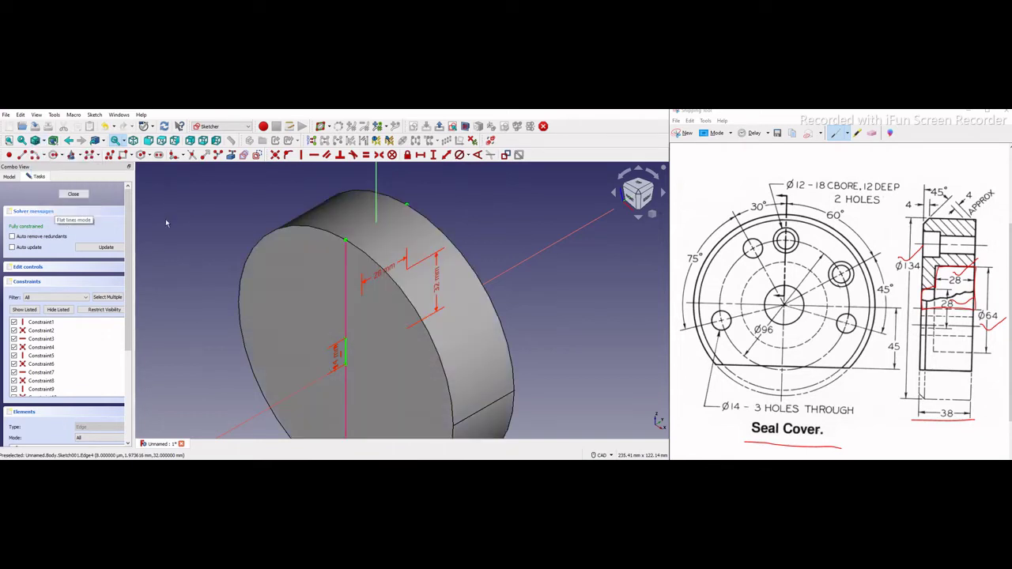
click(73, 195)
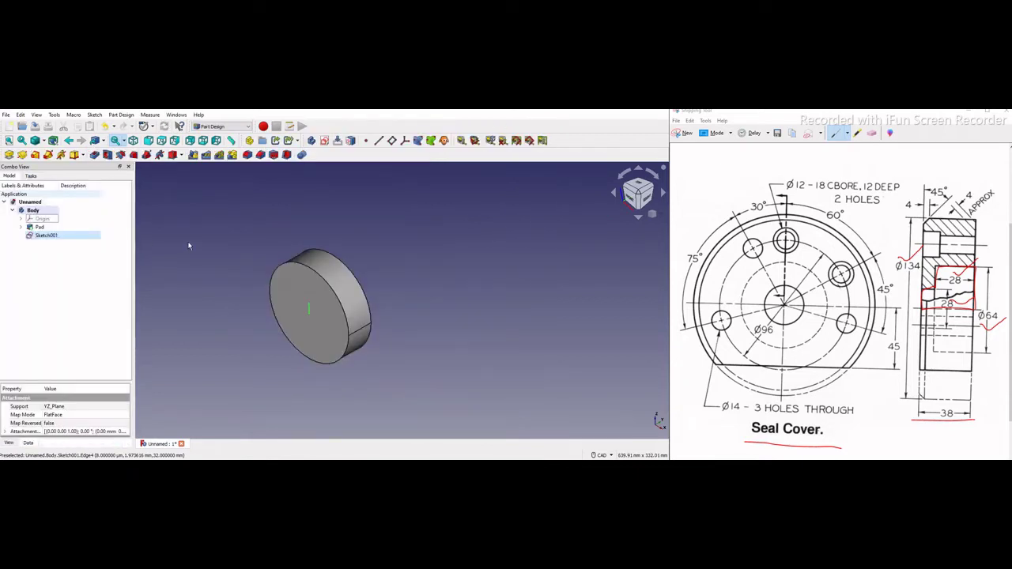
click(186, 170)
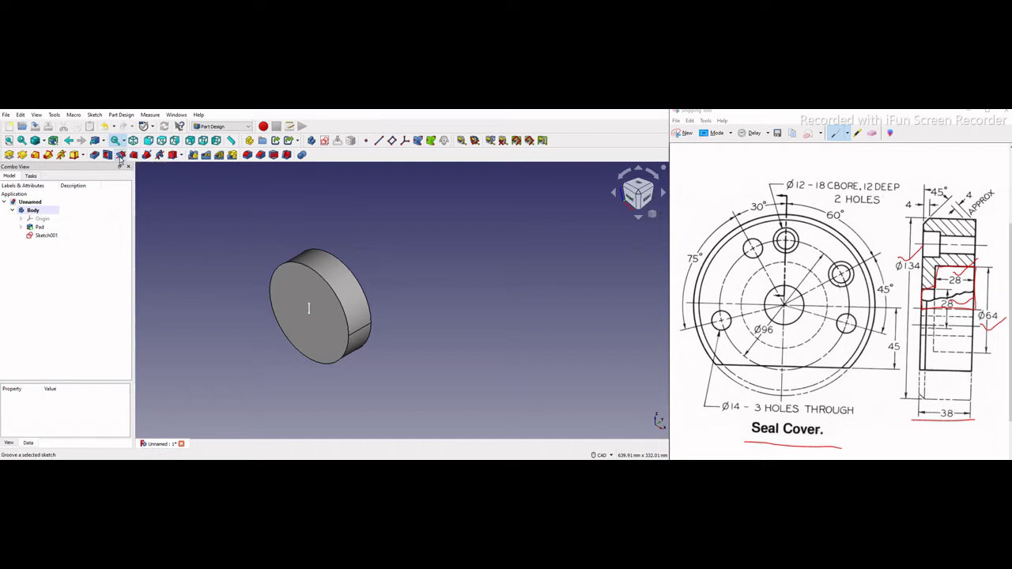
Groove the bore profile 360° around the horizontal sketch axis and inspect the stepped bore from the rear.
click(120, 155)
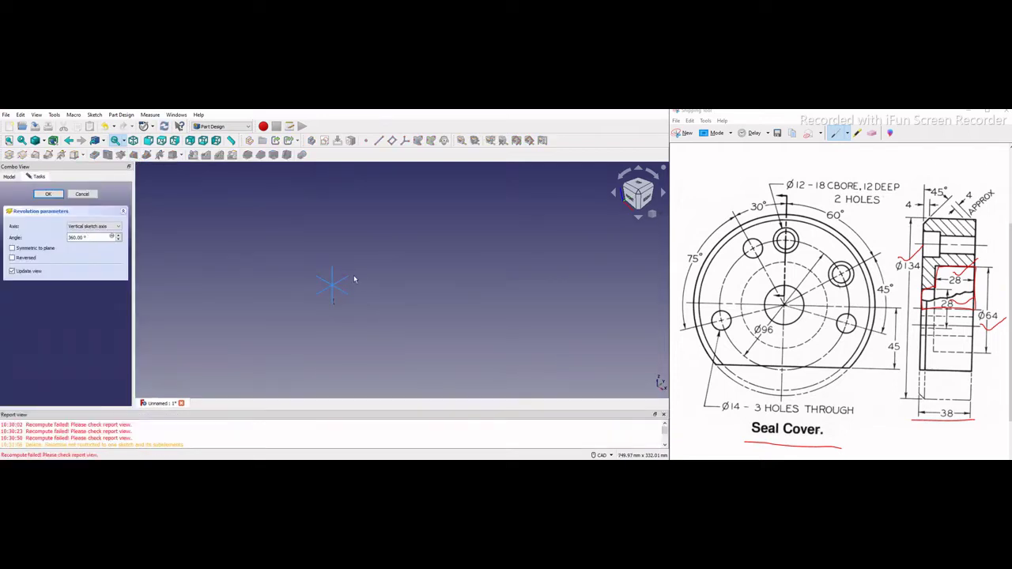
click(111, 227)
click(104, 239)
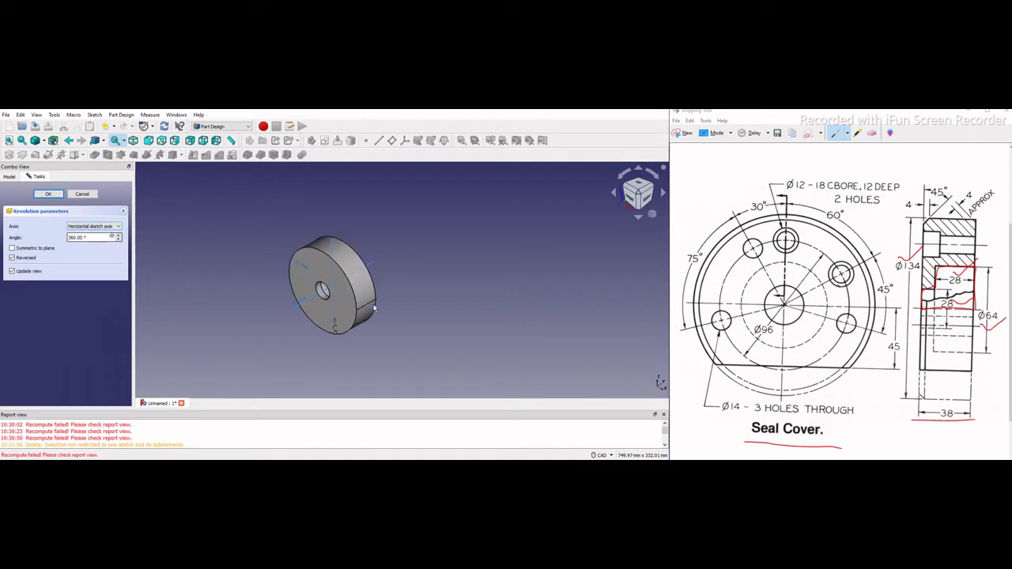
scroll(266, 351, up, 5)
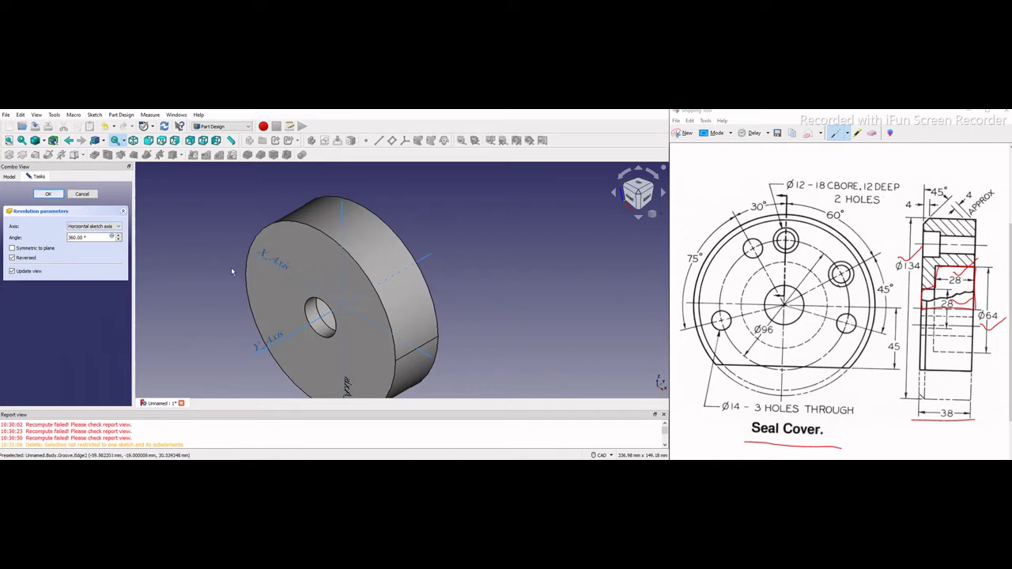
scroll(537, 305, down, 3)
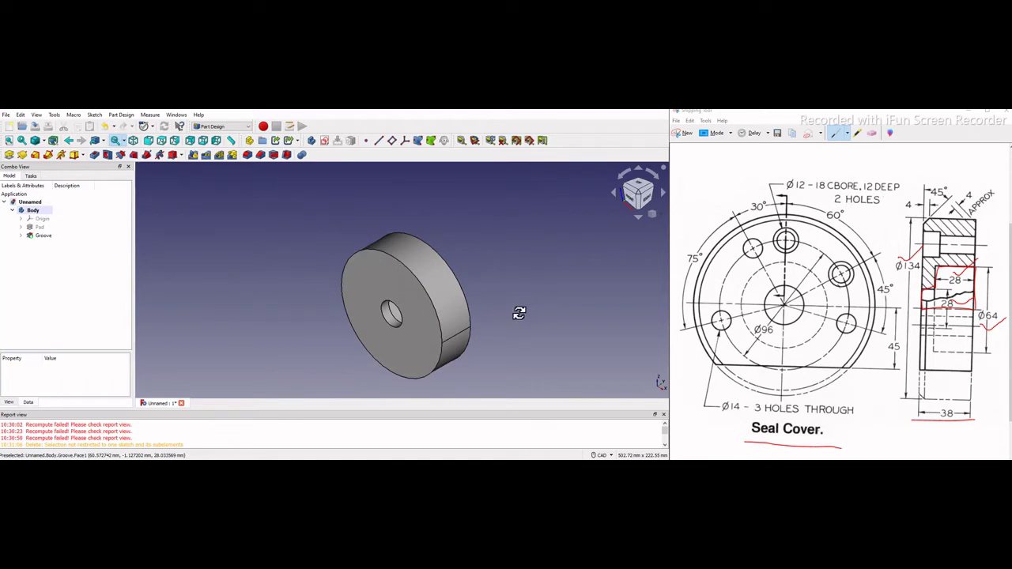
middle_drag(518, 313, 624, 329)
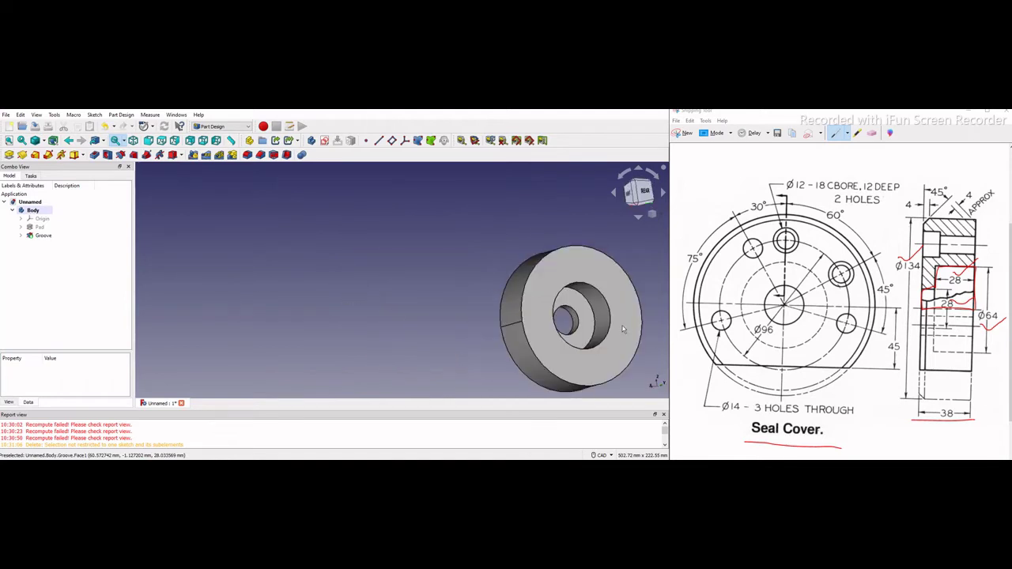
scroll(624, 329, up, 4)
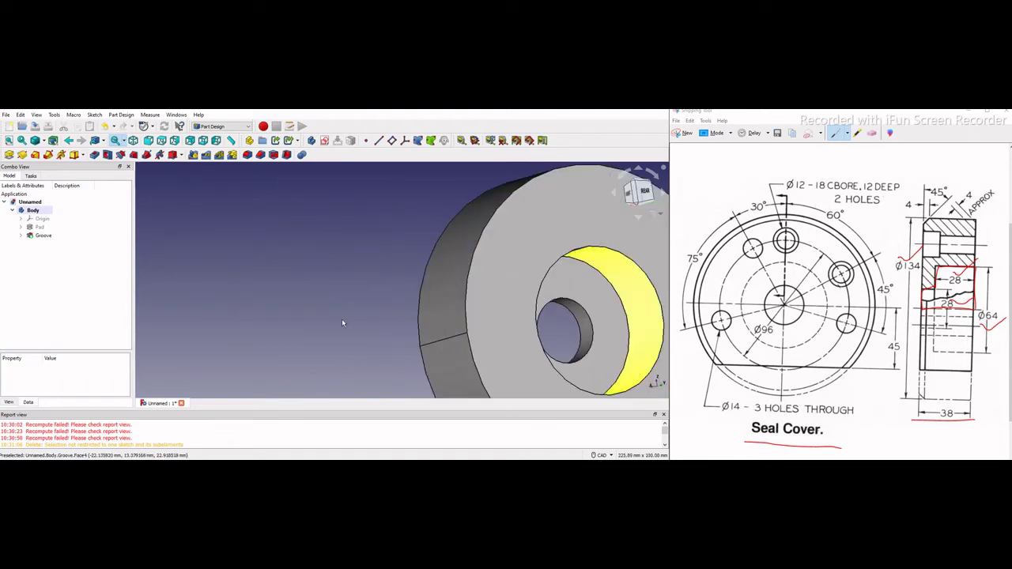
scroll(329, 315, down, 3)
click(651, 214)
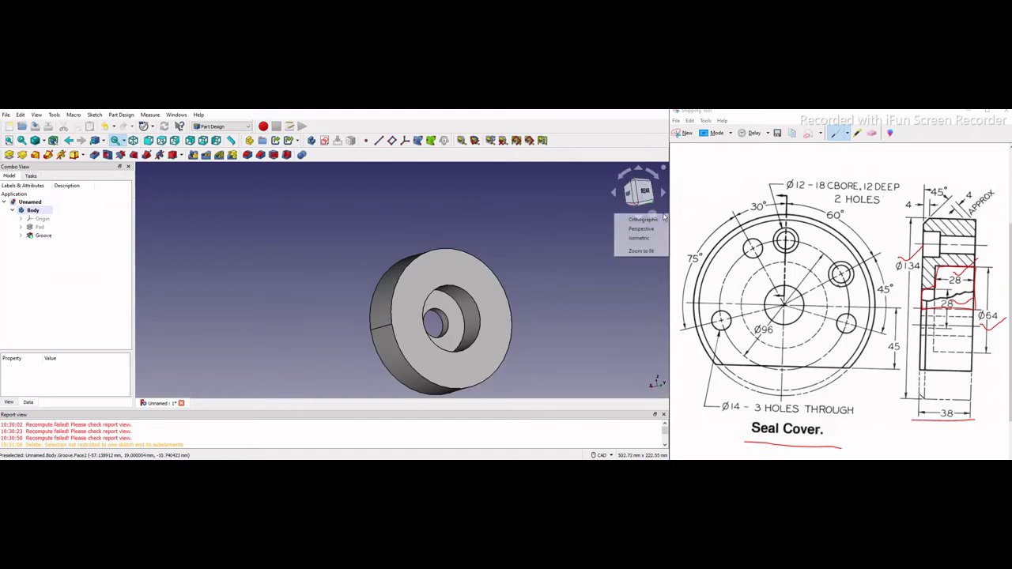
click(646, 244)
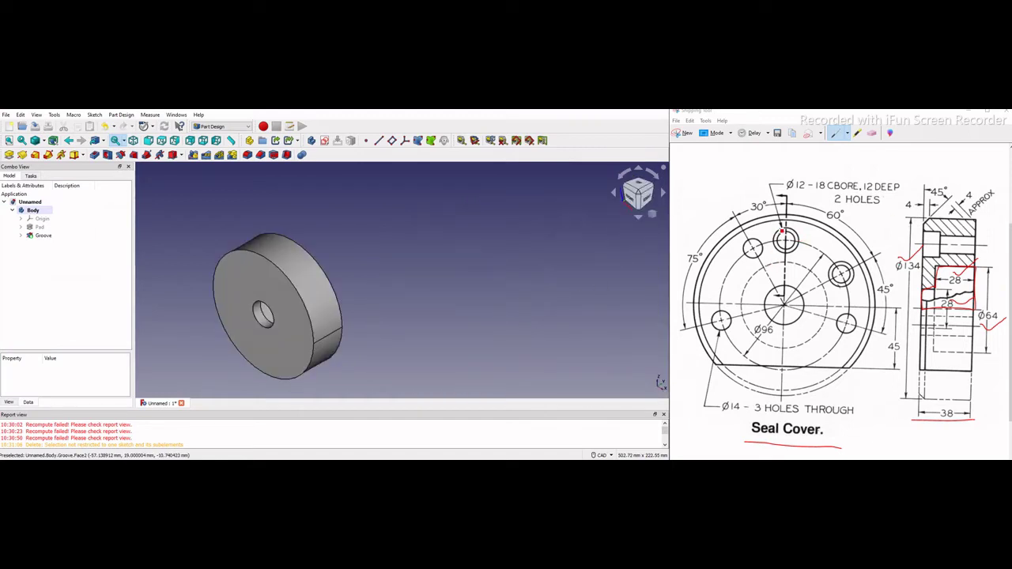
Tick the two Ø12 counterbored holes on the reference drawing.
click(806, 238)
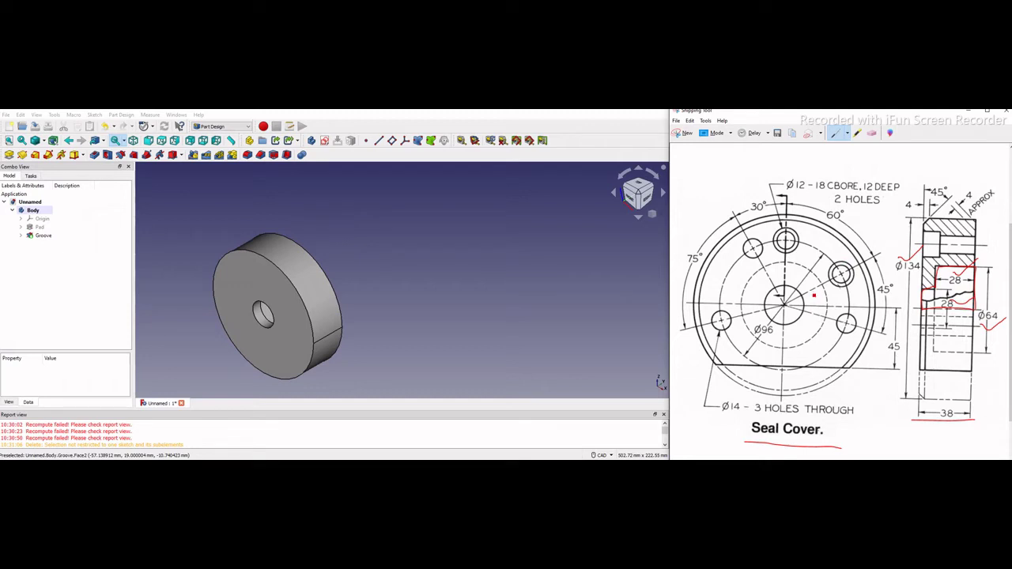
drag(801, 236, 832, 222)
drag(841, 260, 873, 242)
click(465, 303)
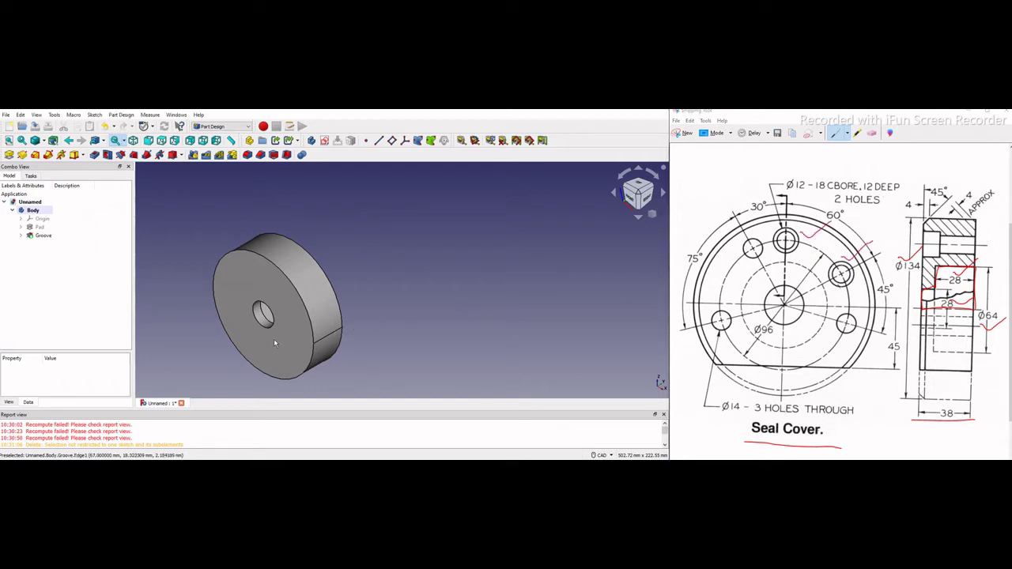
Start a sketch on the disc's front face and draw a small circle centred on the vertical axis near the upper rim.
click(280, 333)
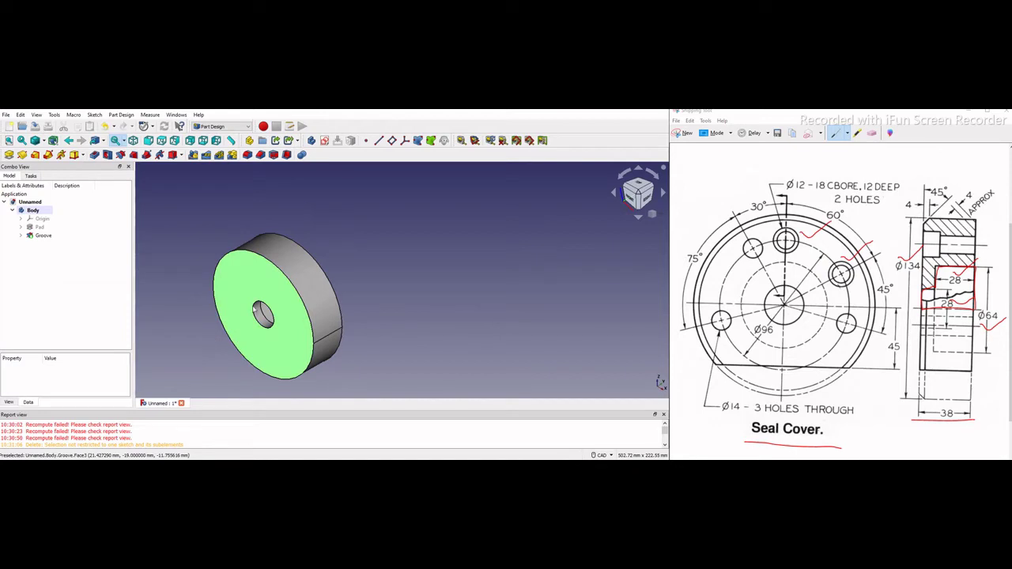
click(325, 141)
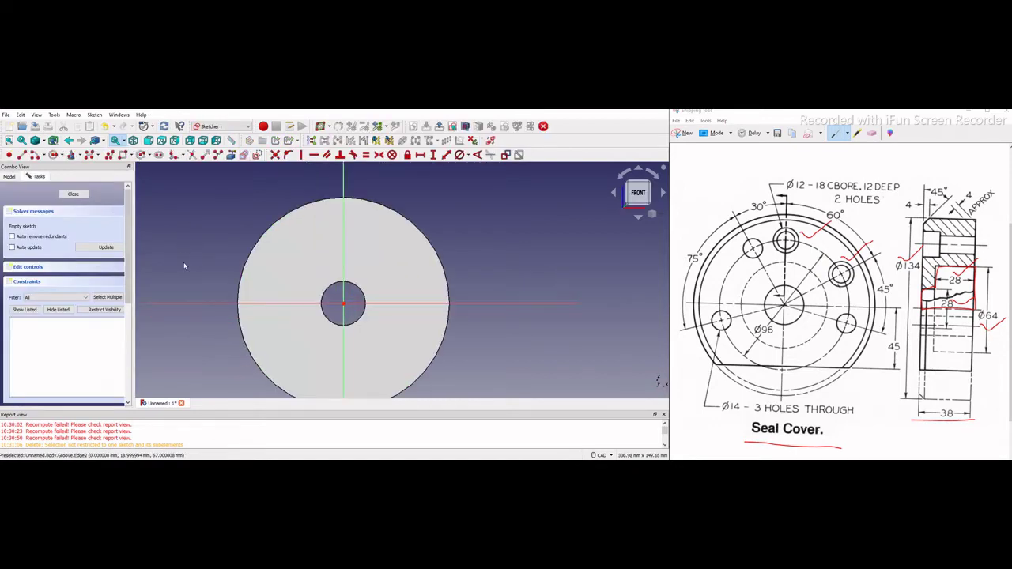
click(53, 155)
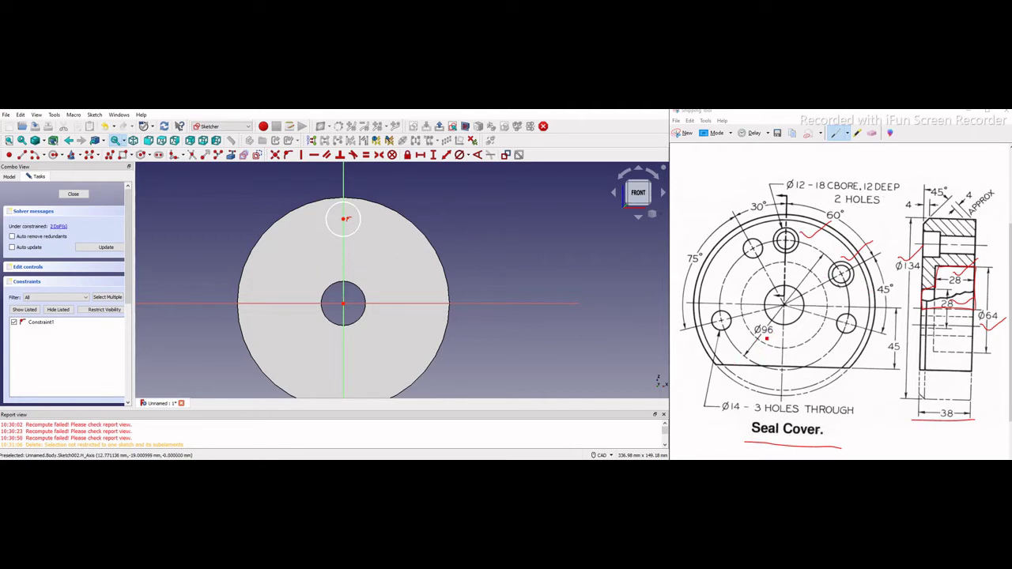
Underline the Ø96 dimension on the reference drawing and draw a circle about 76 mm in diameter centred on the sketch origin.
click(776, 338)
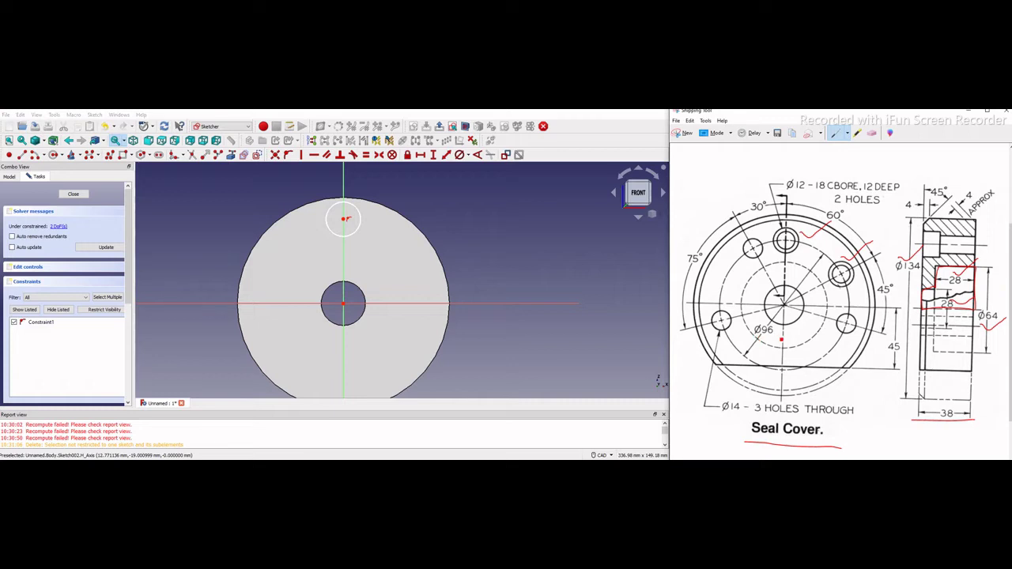
drag(781, 340, 755, 338)
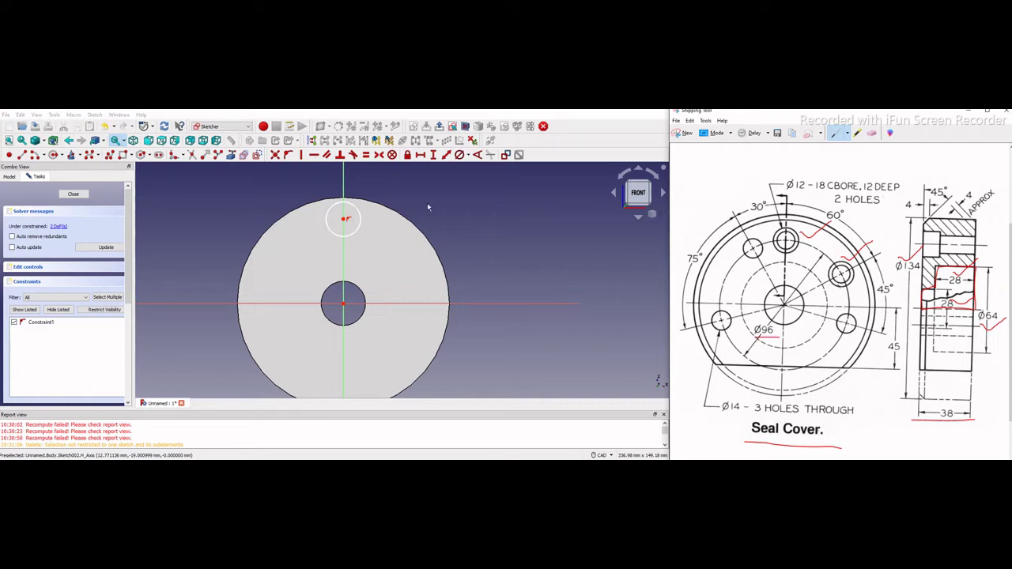
click(53, 156)
click(343, 303)
click(395, 271)
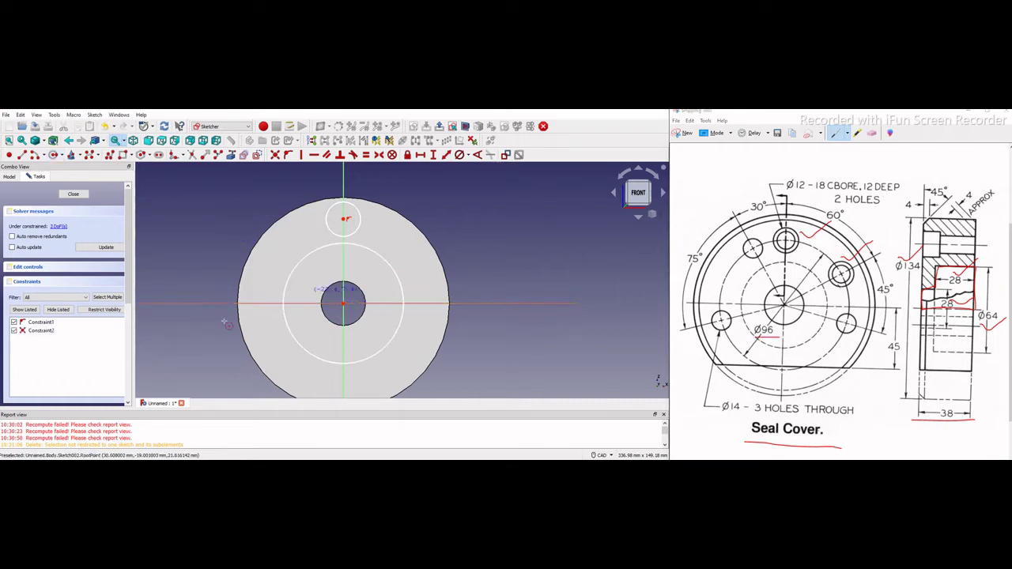
Set the diameter of the circle centred on the origin to 96 mm and move its dimension label outside the disc.
right_click(444, 194)
click(386, 261)
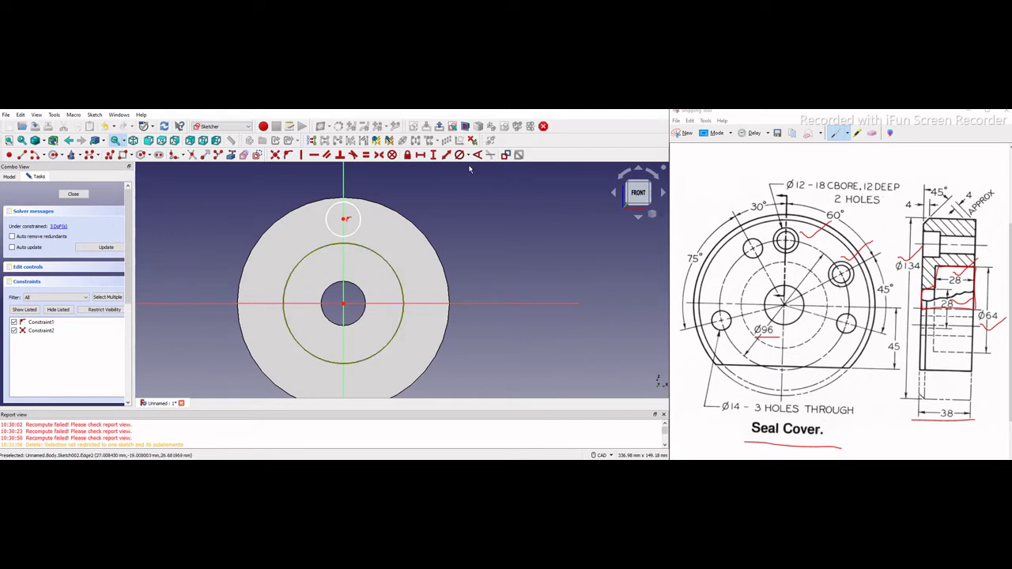
click(470, 157)
click(483, 181)
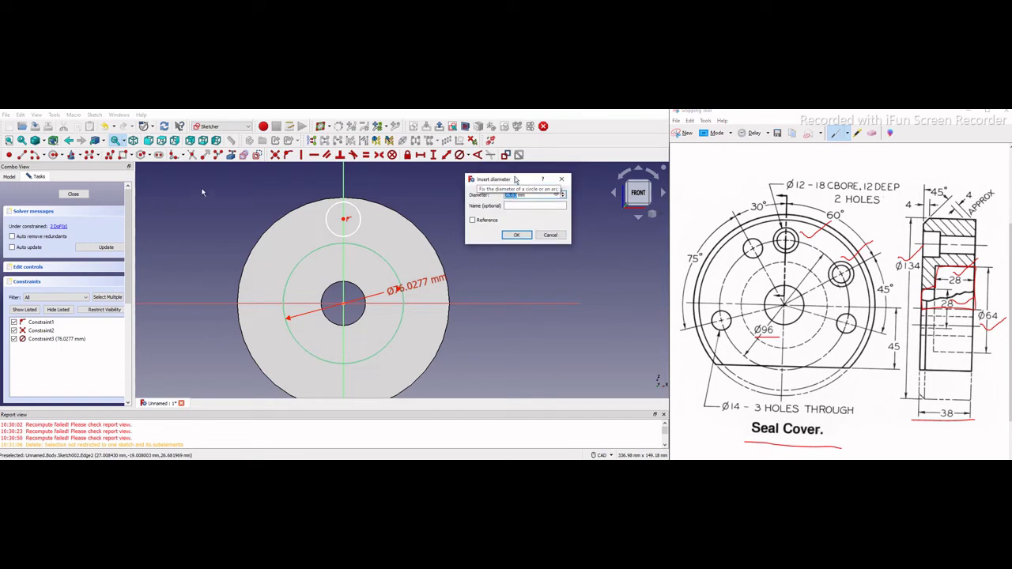
text(96mm)
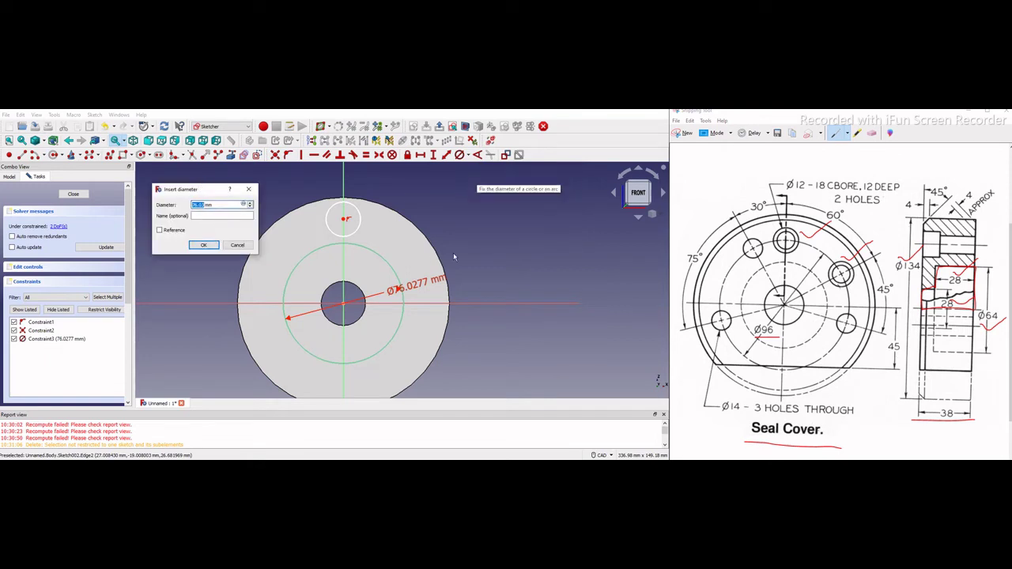
click(204, 246)
drag(428, 283, 189, 247)
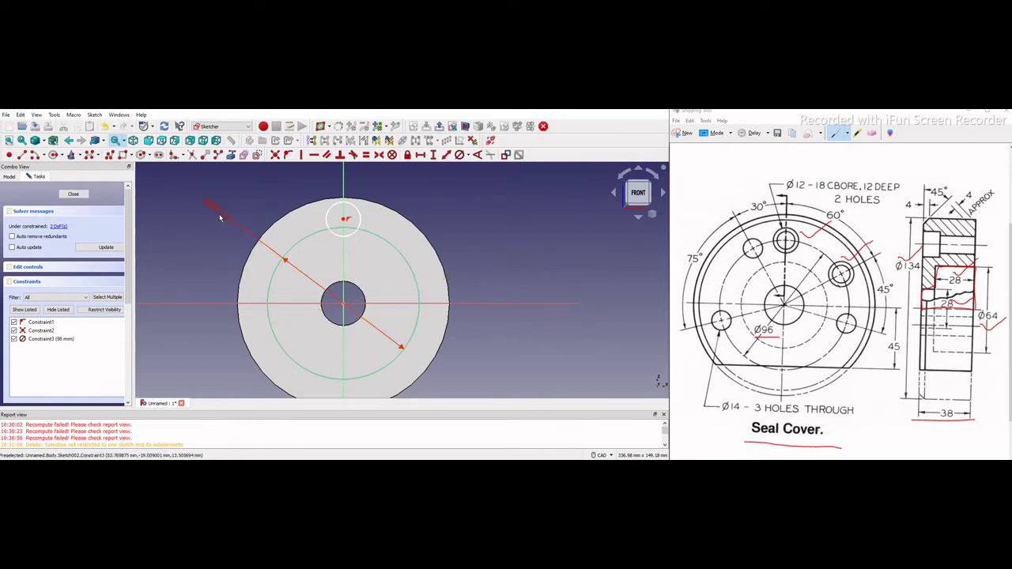
Convert the Ø96 circle to construction geometry and constrain the small circle's centre onto it.
click(401, 254)
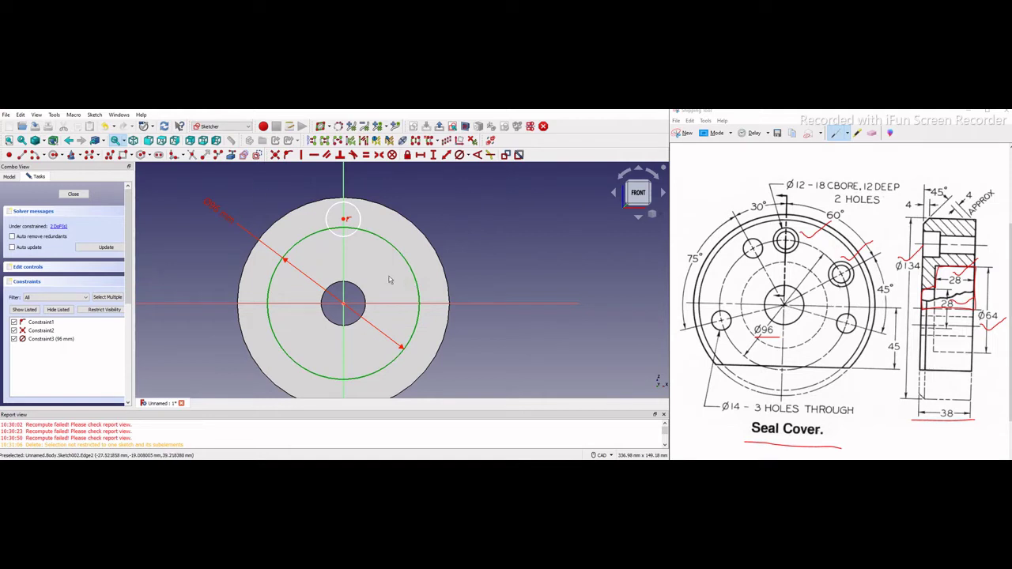
click(516, 251)
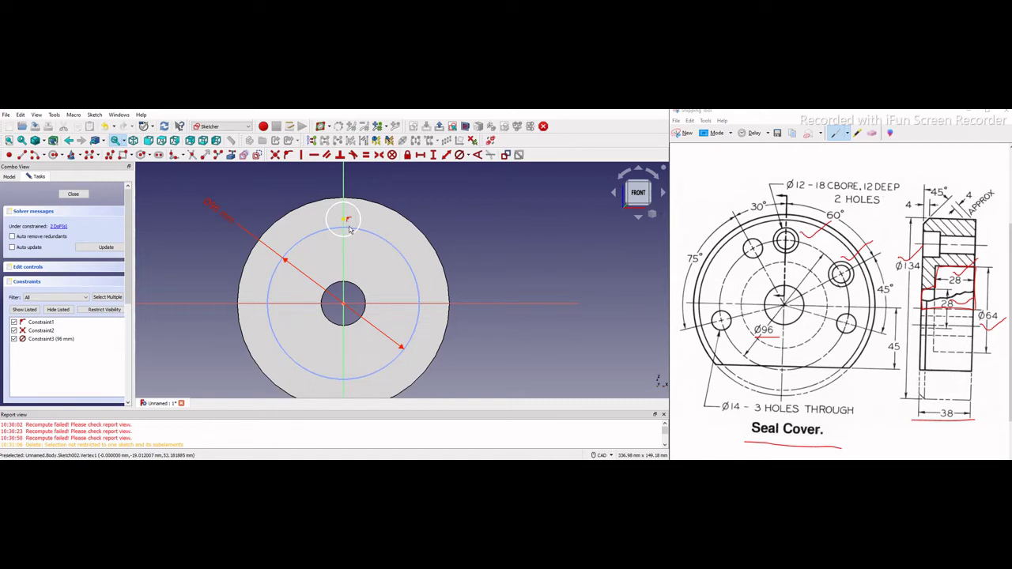
click(348, 229)
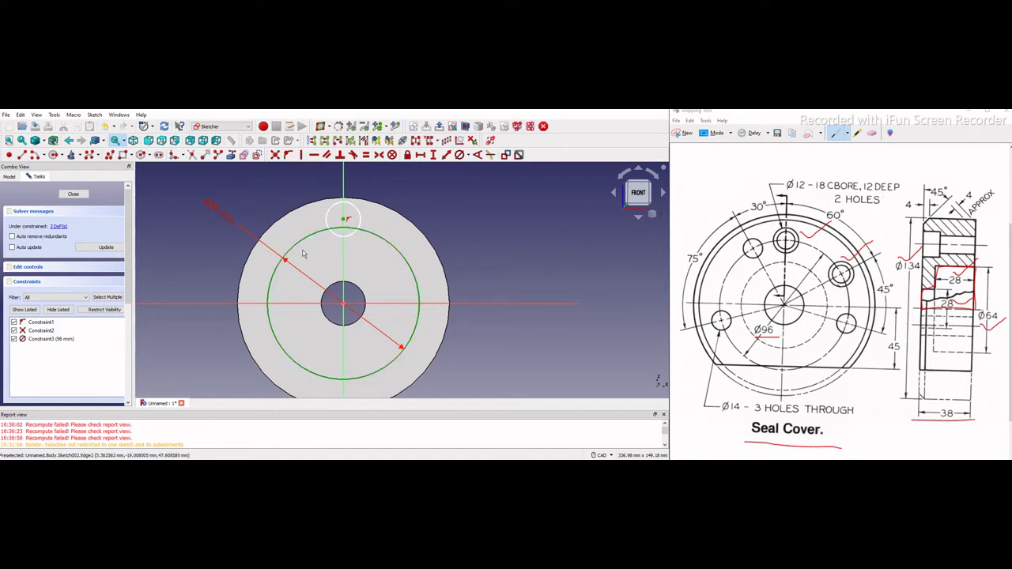
click(288, 154)
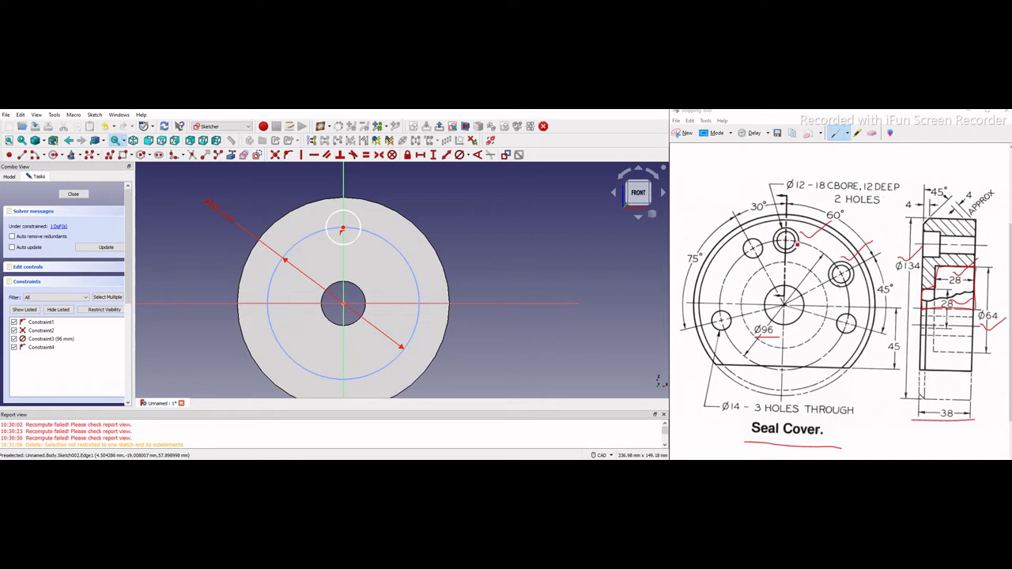
Mark the counterbored hole's edges with red lines in the section view of the reference drawing.
click(930, 246)
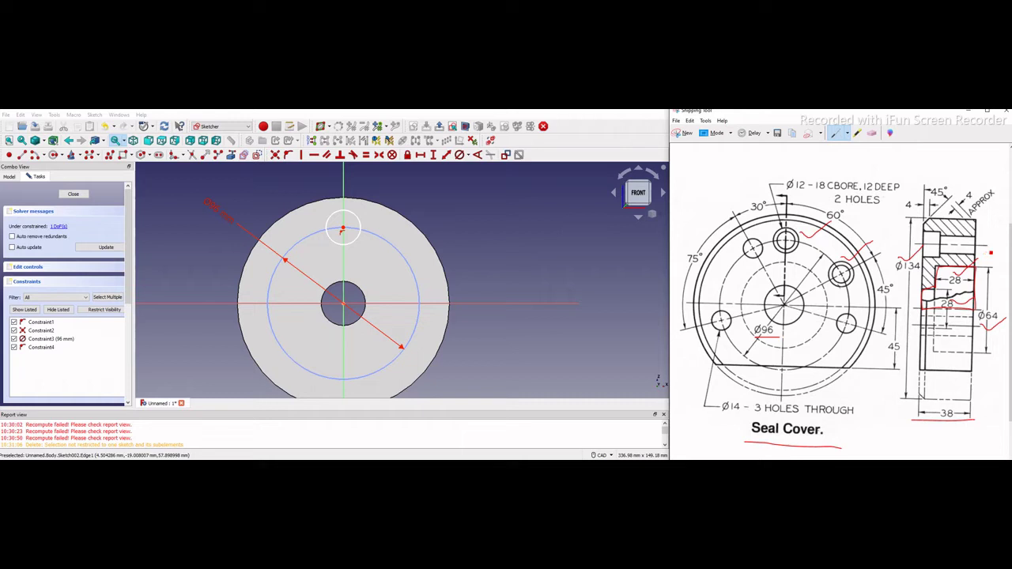
drag(988, 251, 941, 247)
click(501, 221)
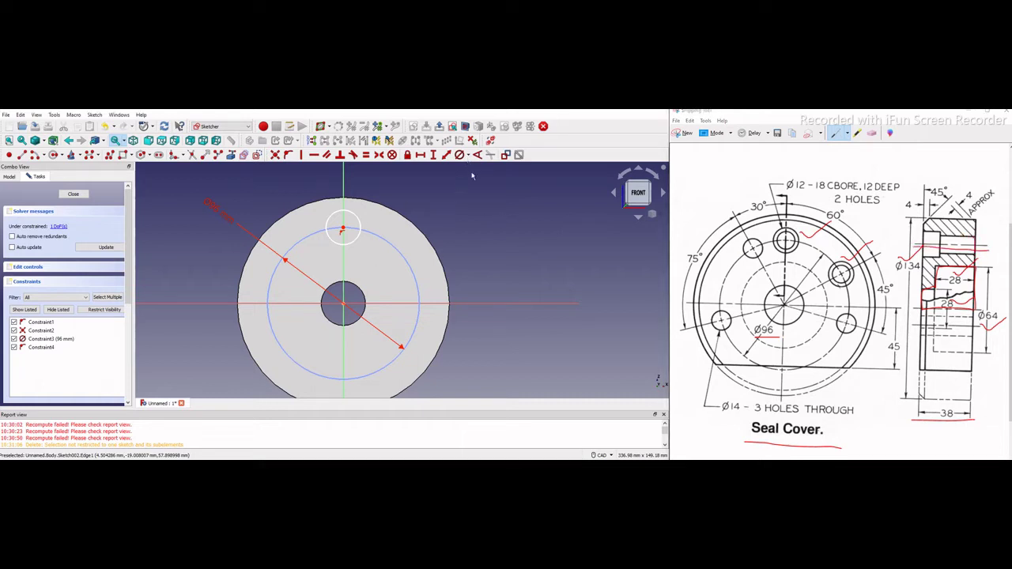
Set the diameter of the small circle on the vertical axis to 12 mm.
click(467, 155)
click(484, 181)
click(359, 224)
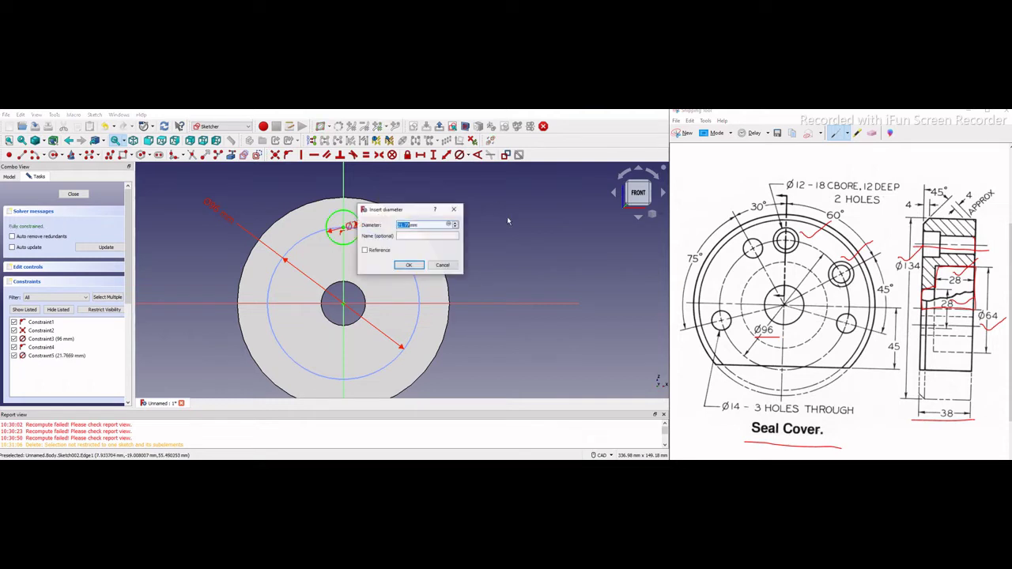
text(12)
key(Return)
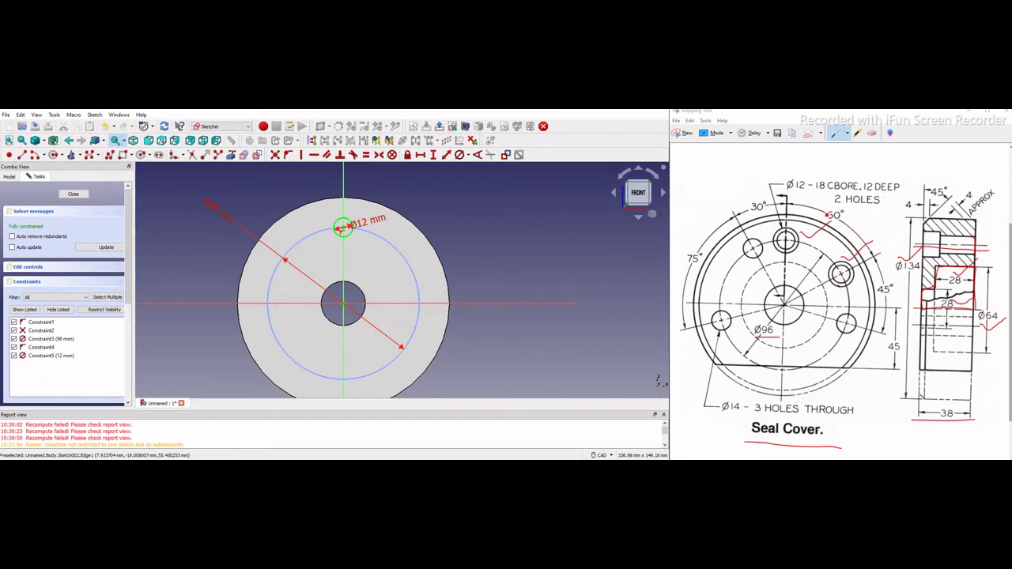
Circle the 60° dimension on the reference drawing and draw a sloping construction line from the origin to the disc's upper-right rim.
click(824, 215)
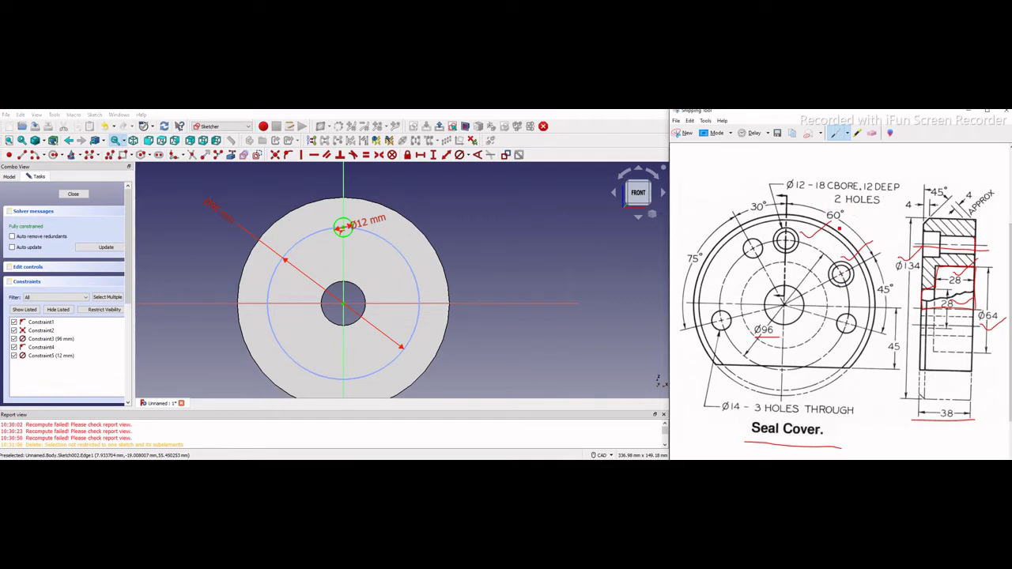
drag(843, 207, 826, 228)
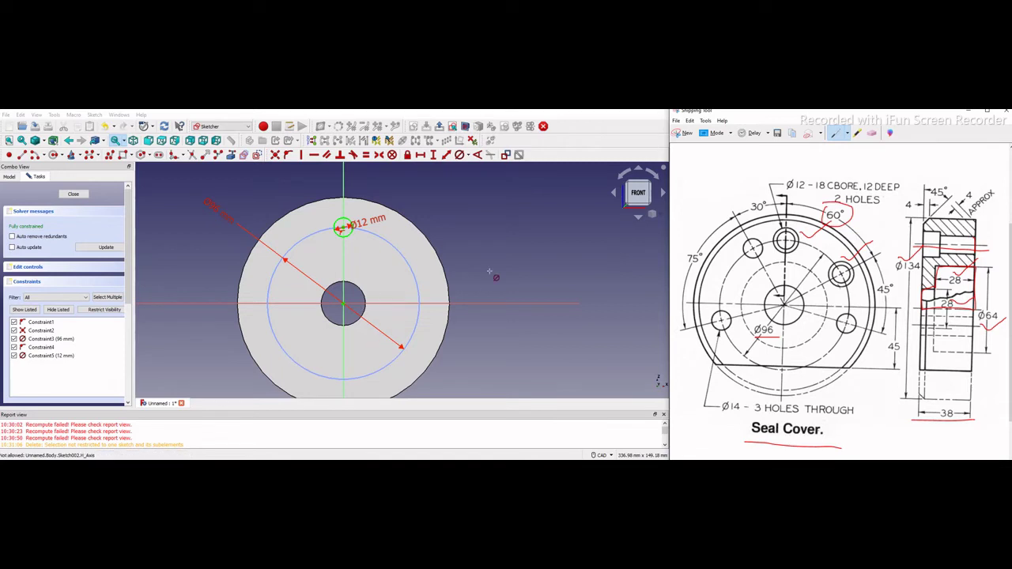
click(179, 168)
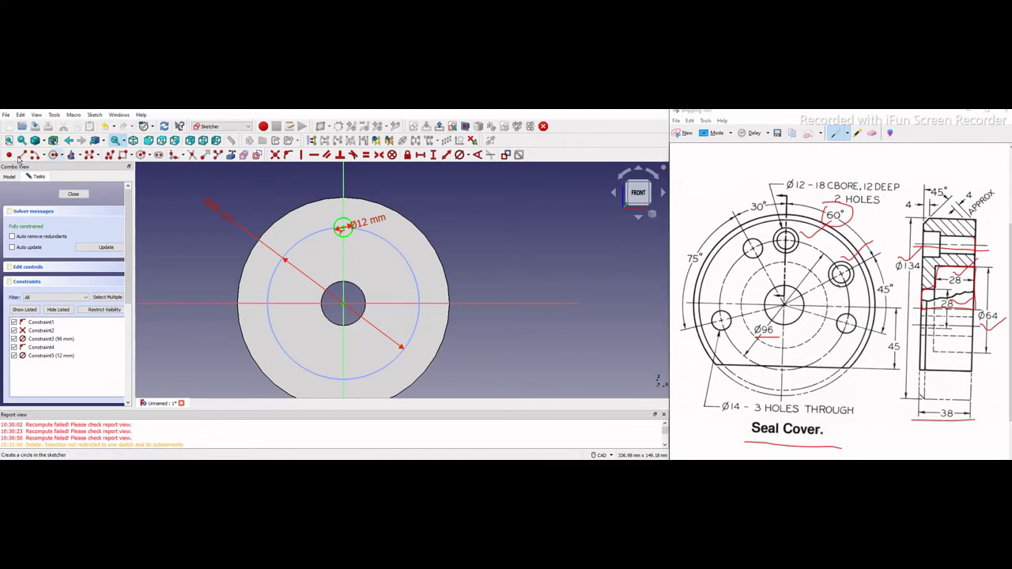
click(344, 303)
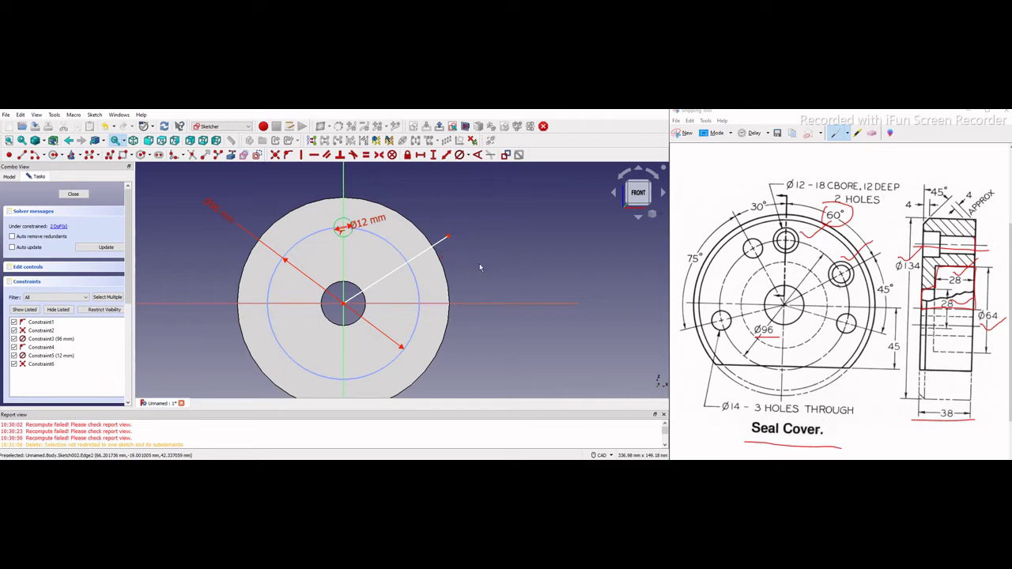
click(434, 241)
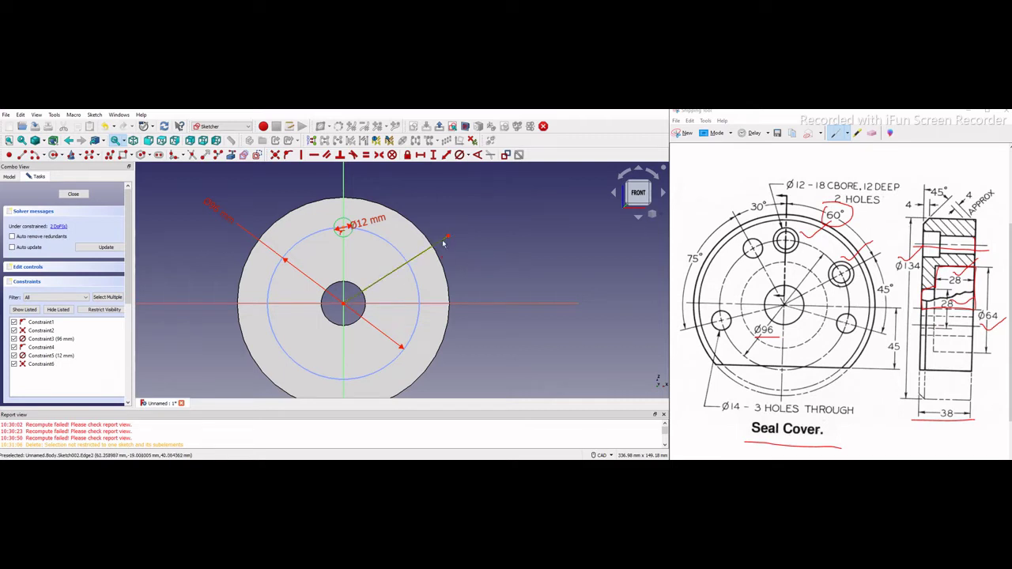
click(258, 156)
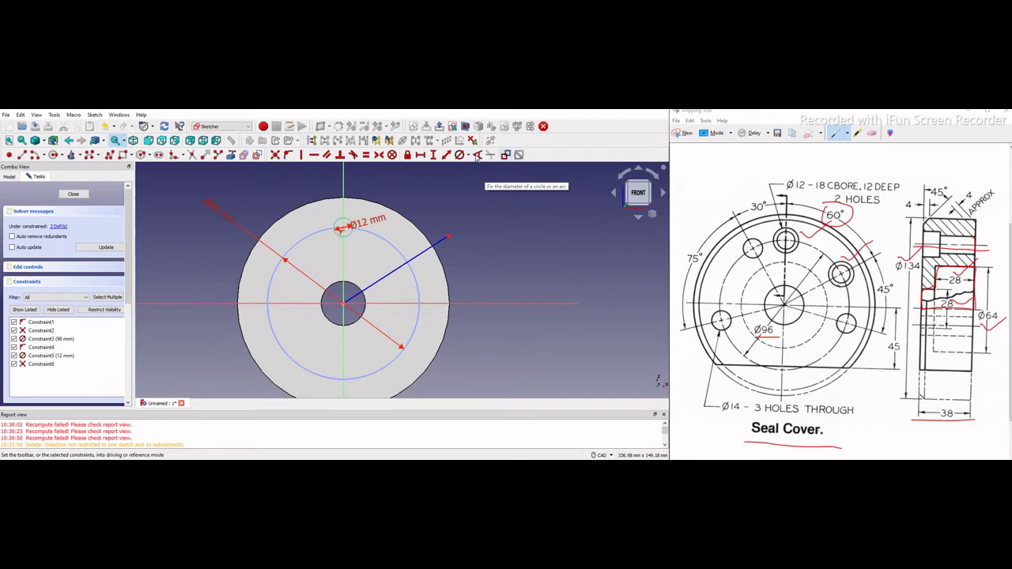
Set the angle between the vertical axis and the construction line to 60° and move the angle and Ø12 labels outside the disc.
click(477, 157)
click(343, 261)
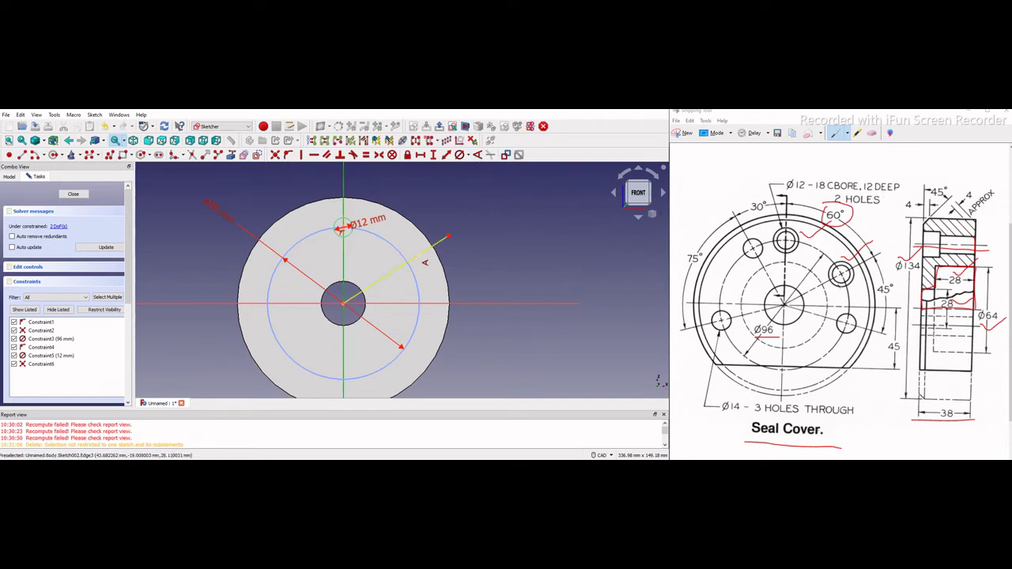
click(423, 252)
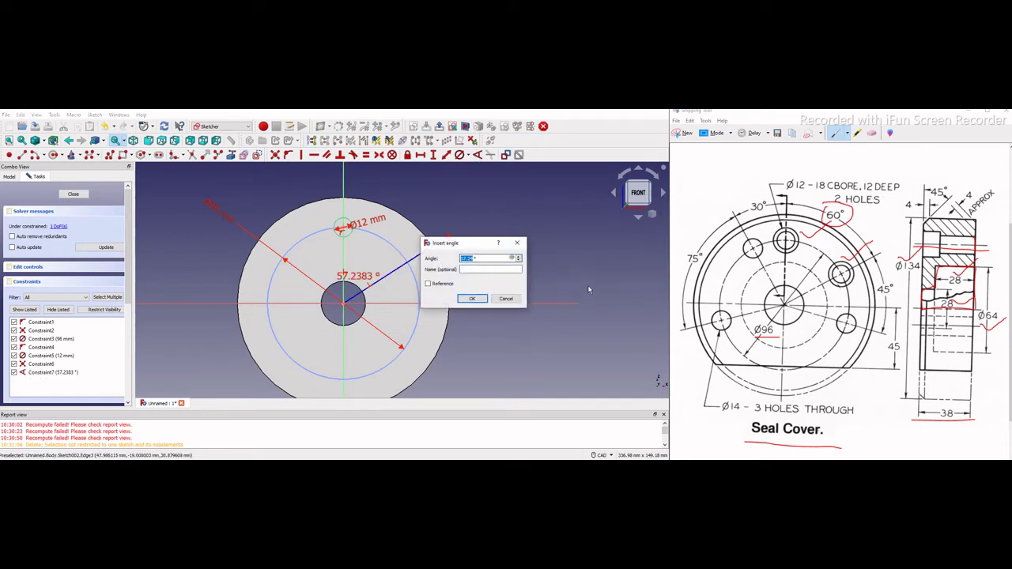
text(60)
click(475, 298)
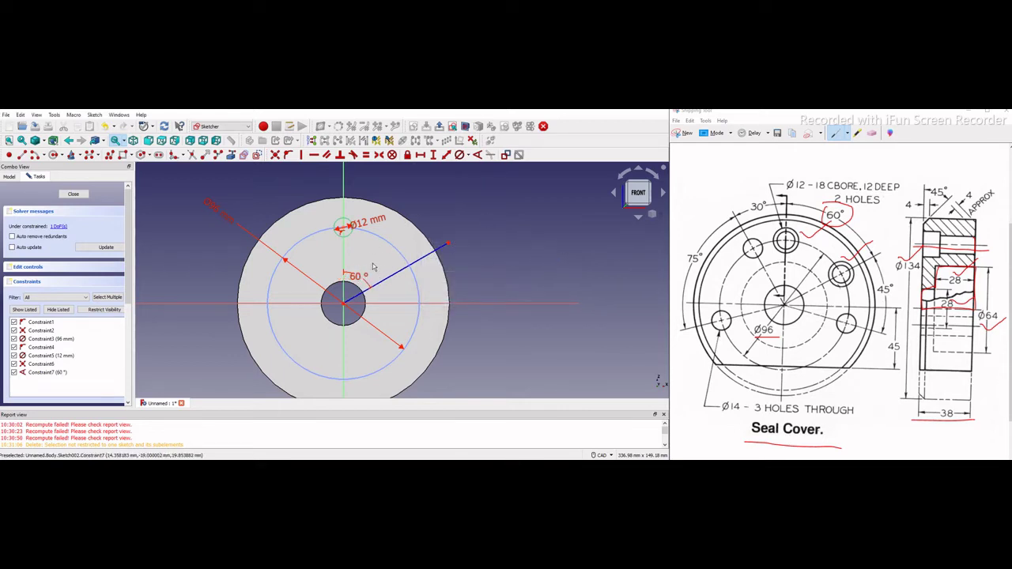
drag(360, 277, 428, 197)
drag(371, 225, 305, 192)
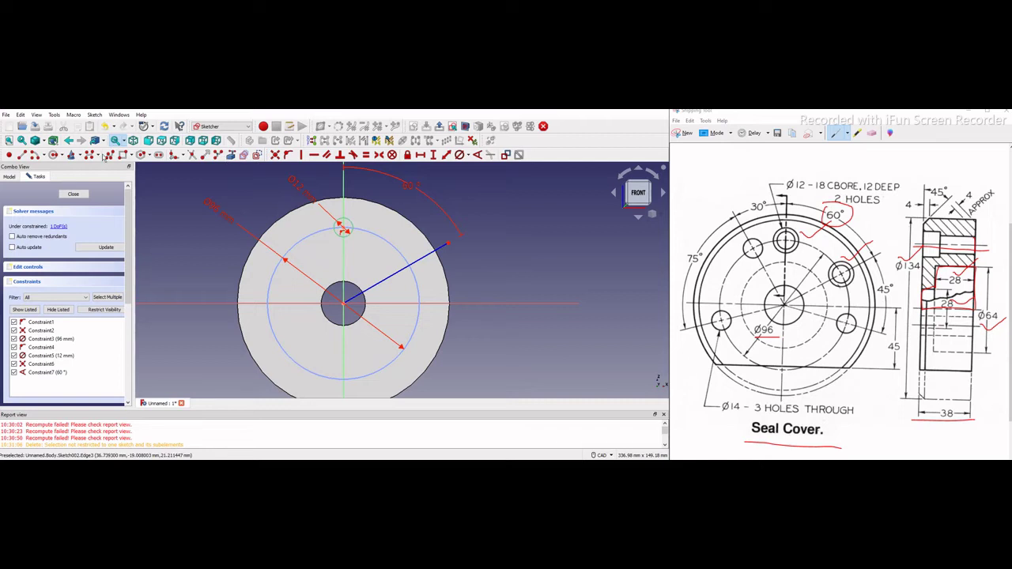
Draw a second small circle just below the 60° line and constrain it equal to the Ø12 circle.
scroll(439, 296, up, 3)
click(439, 296)
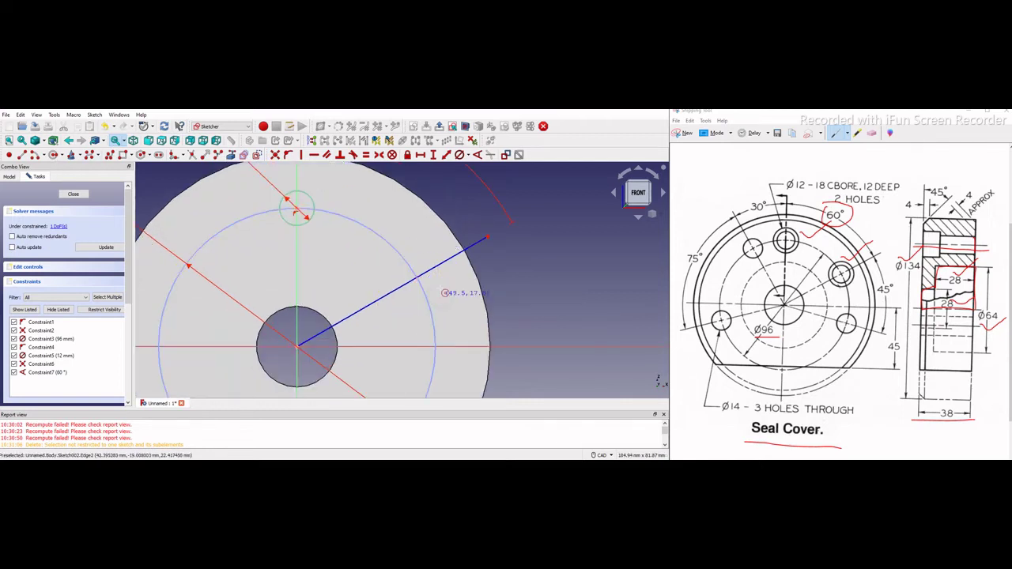
click(455, 288)
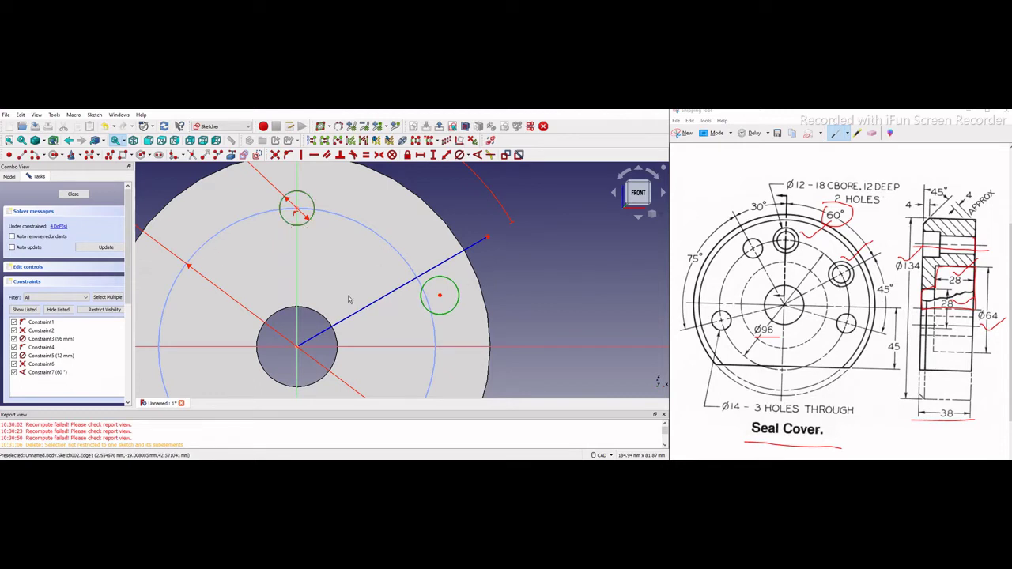
click(366, 155)
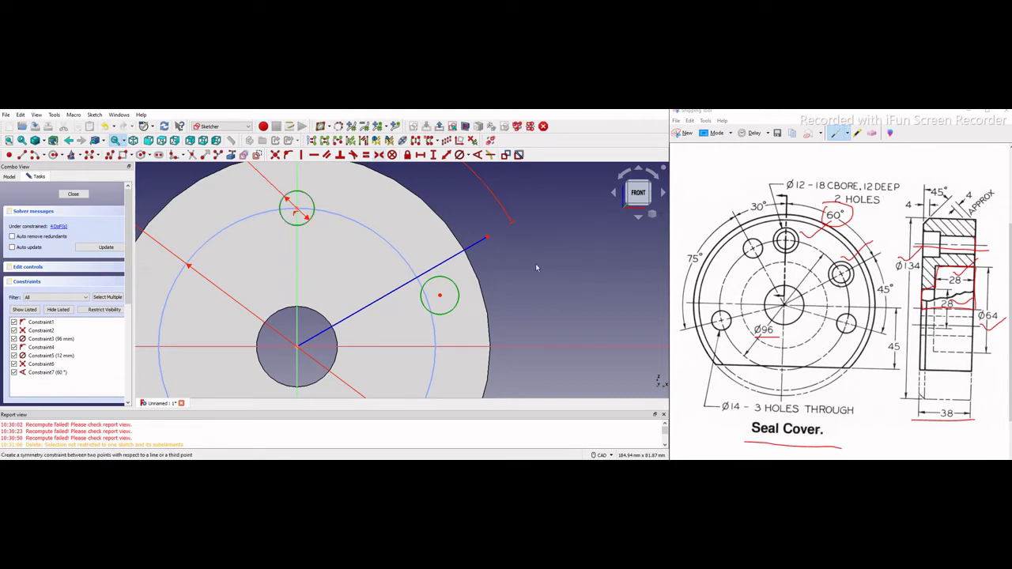
click(431, 307)
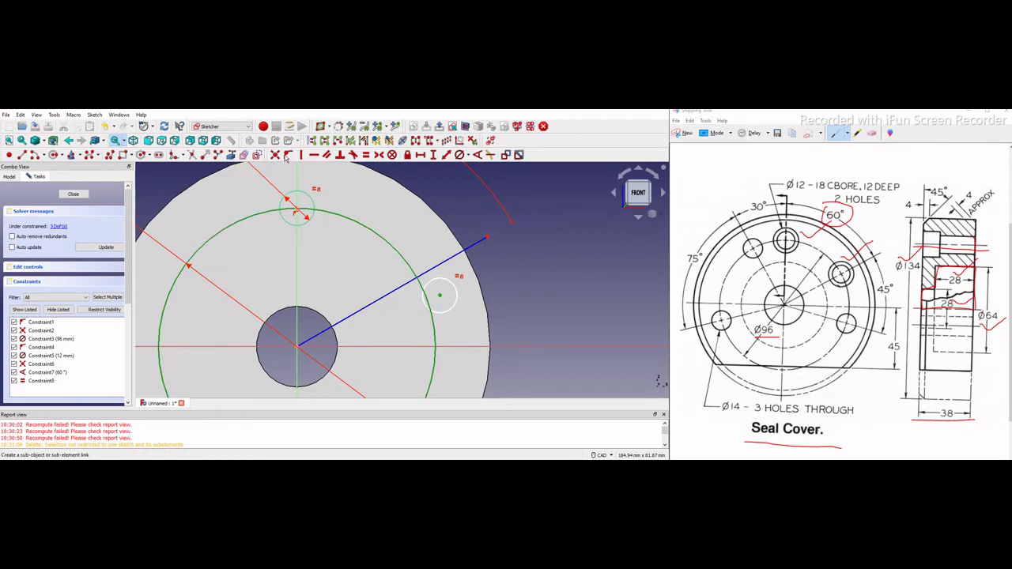
Constrain the second circle's centre onto the Ø96 pitch circle and the 60° line, and close the sketch.
click(288, 154)
click(426, 298)
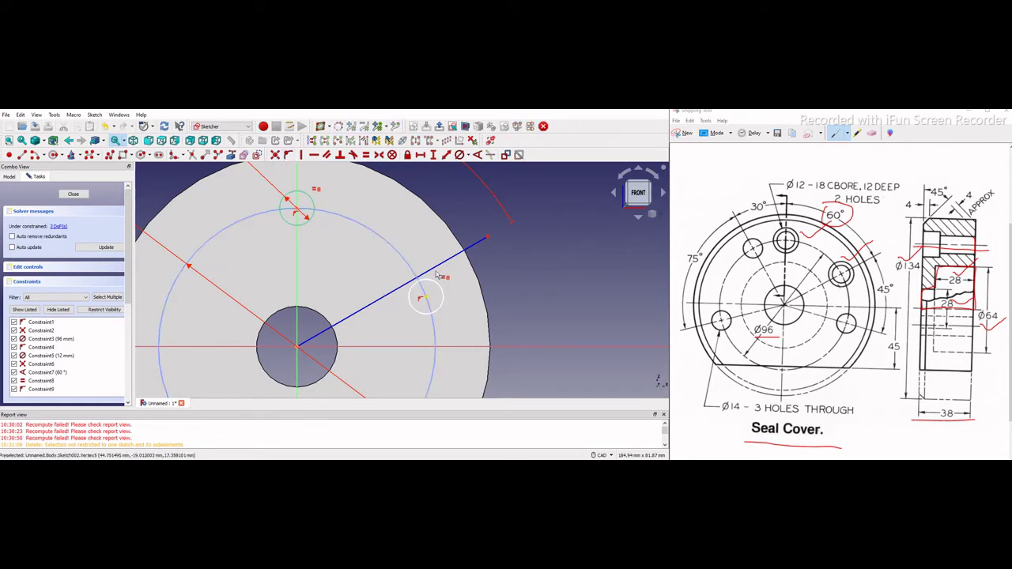
click(289, 156)
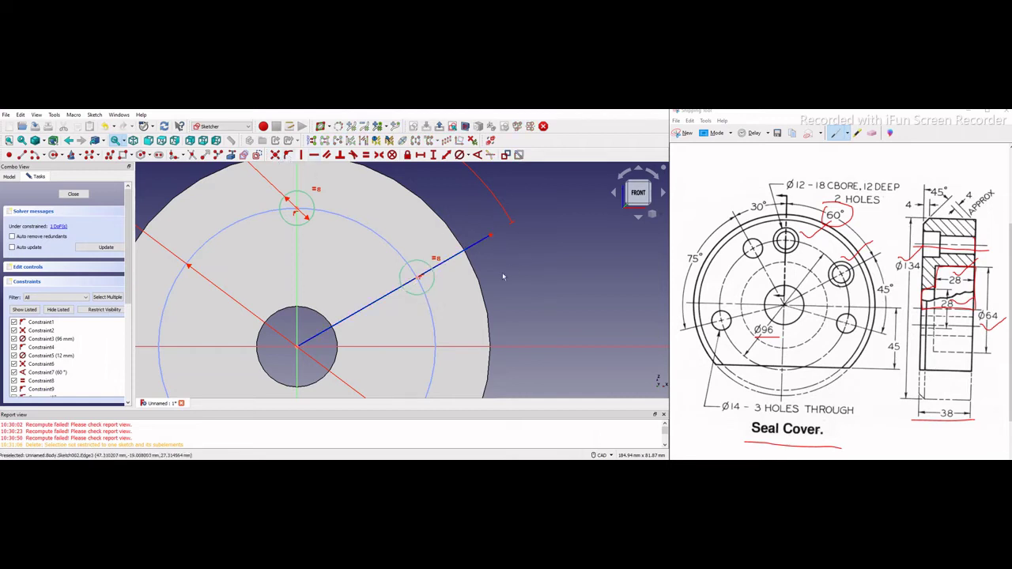
scroll(409, 270, down, 2)
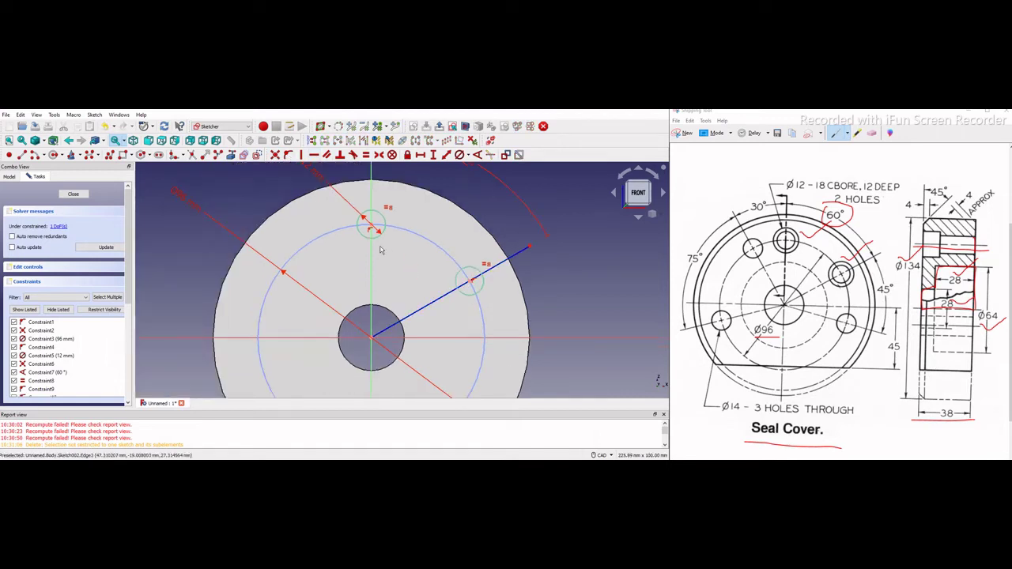
scroll(410, 269, down, 2)
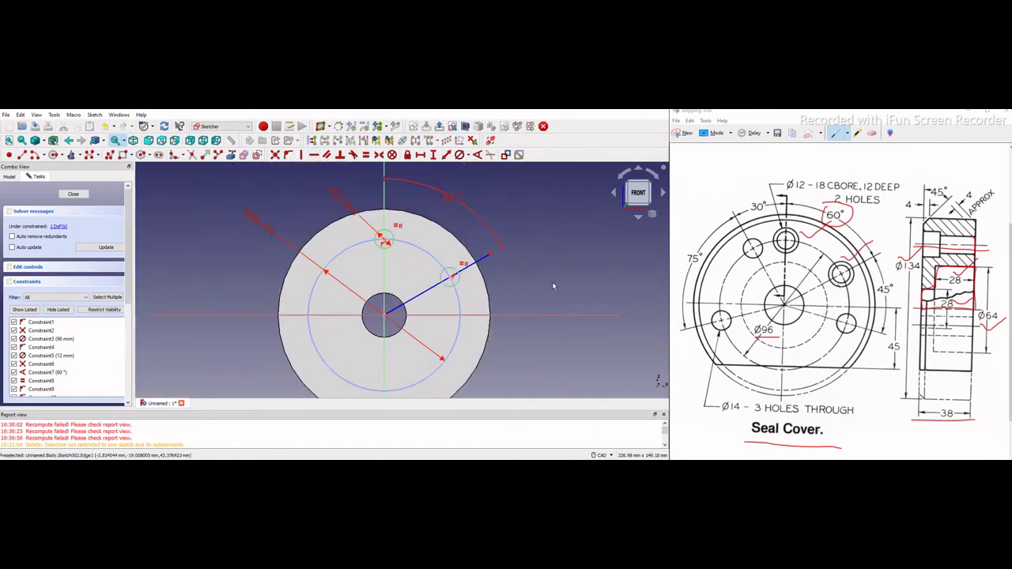
click(78, 194)
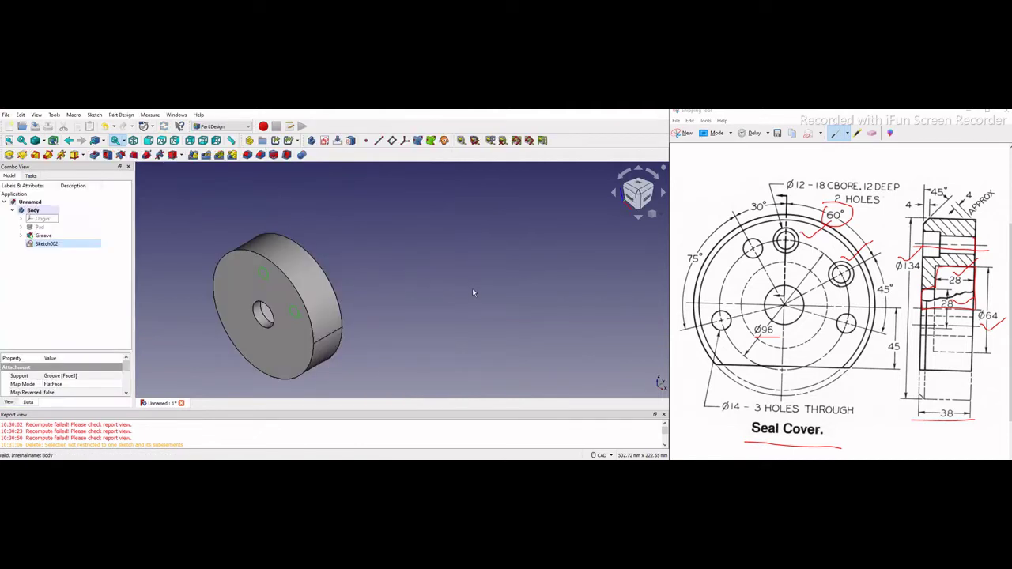
Erase the red ticks, the 60° circle and the section-view lines from the reference drawing.
scroll(472, 288, down, 1)
scroll(233, 282, up, 1)
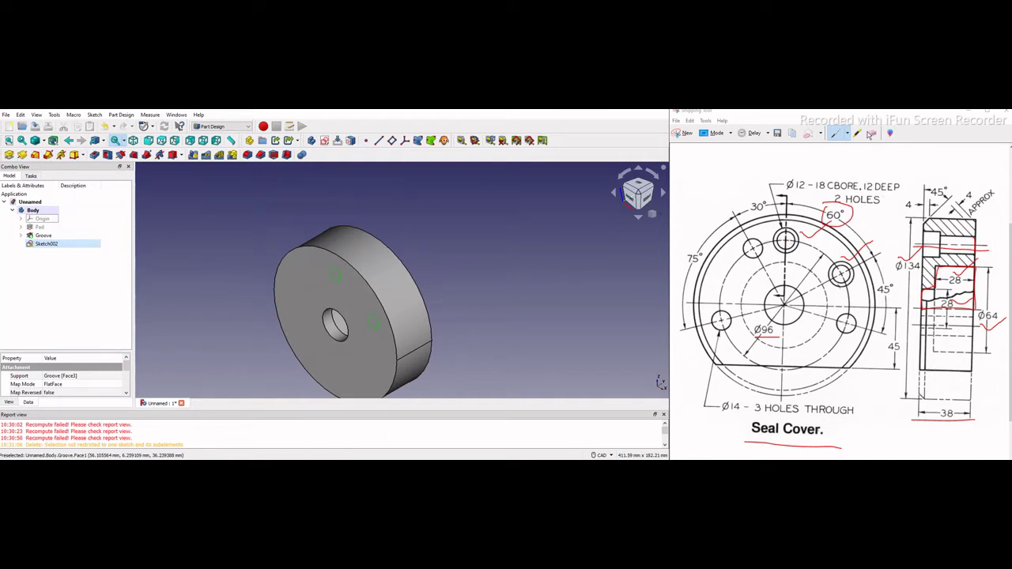
click(873, 133)
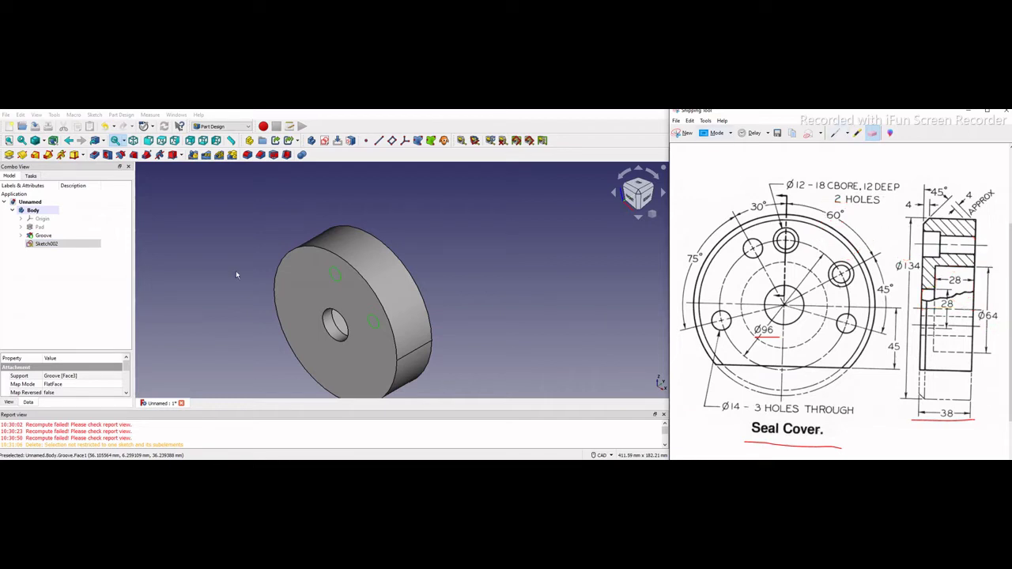
Start a Hole feature on the two-circle sketch, widen the parameter area and set the hole diameter to 12 mm.
click(236, 272)
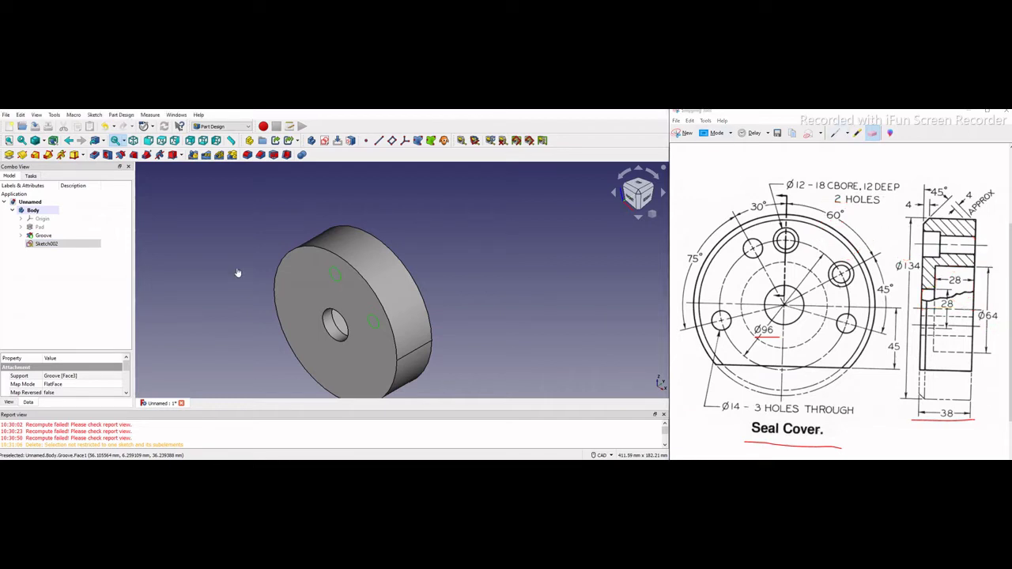
click(108, 155)
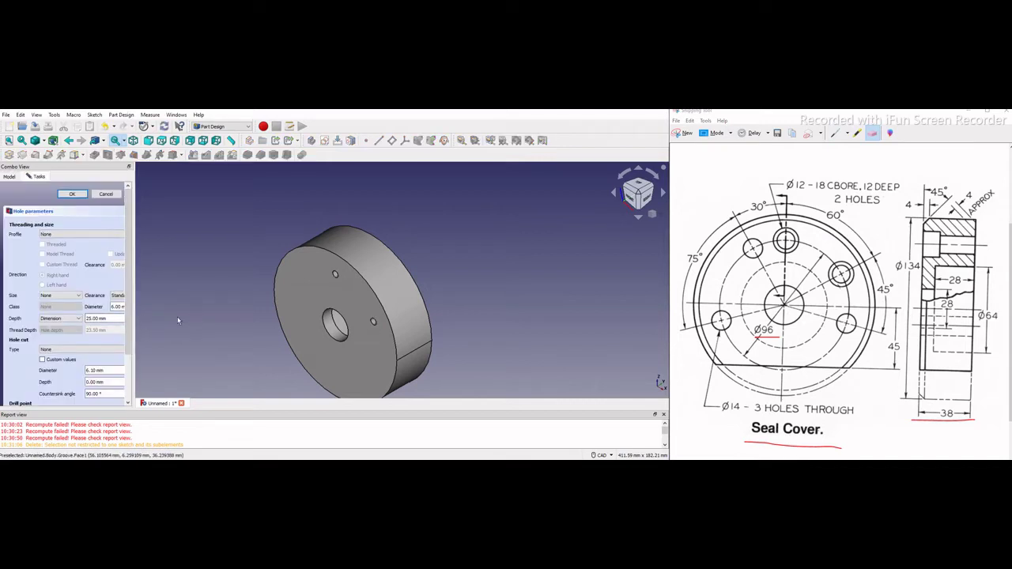
drag(133, 322, 228, 325)
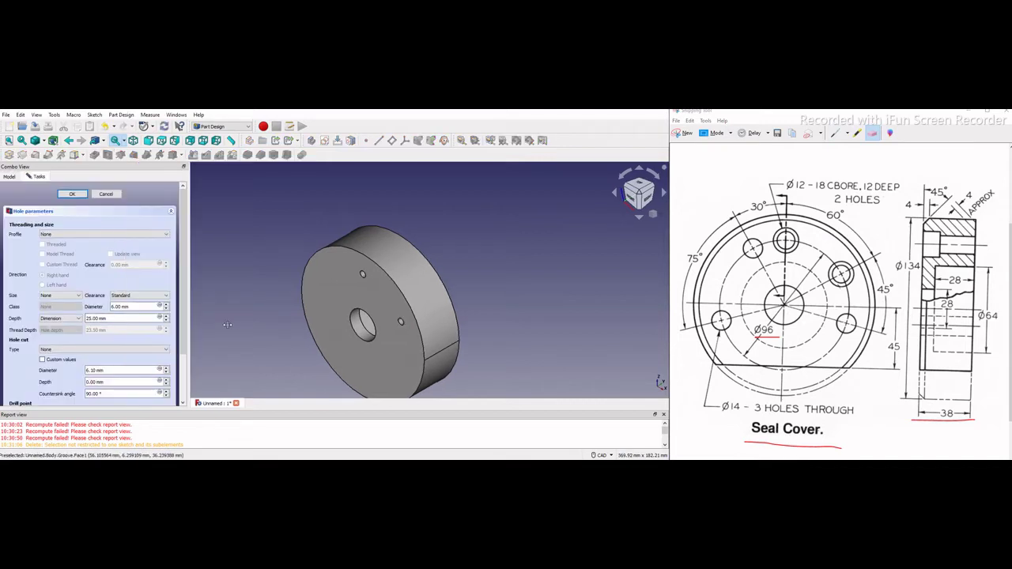
scroll(182, 325, down, 3)
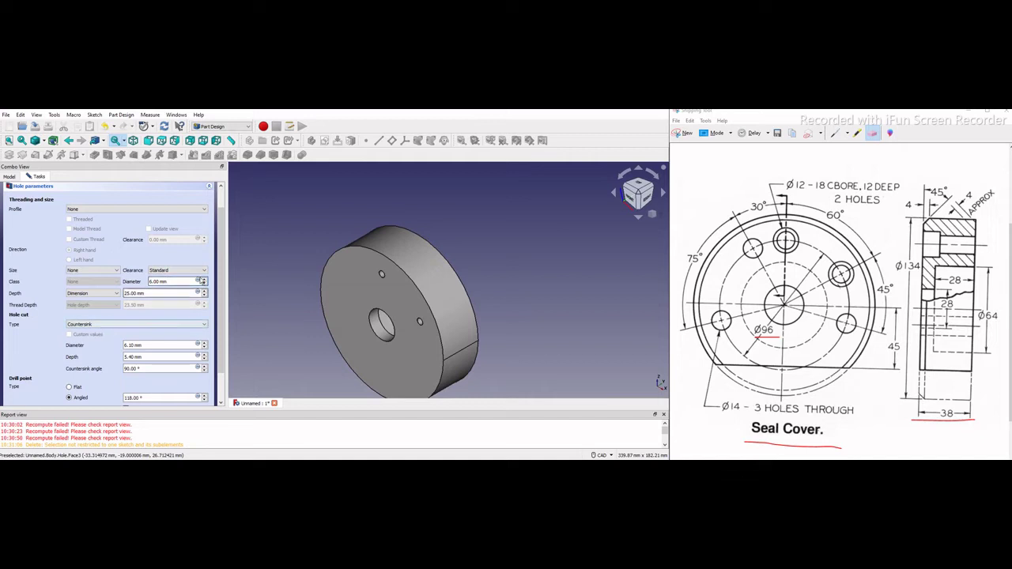
double_click(150, 281)
text(12 mm)
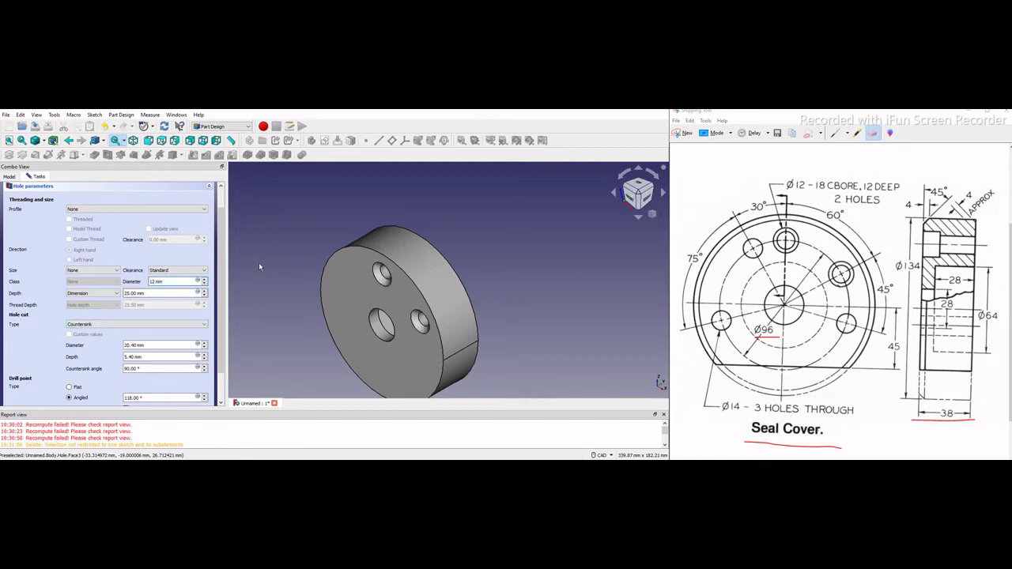
Set the hole depth to Through all and the hole cut type to Counterbore.
click(147, 293)
click(88, 293)
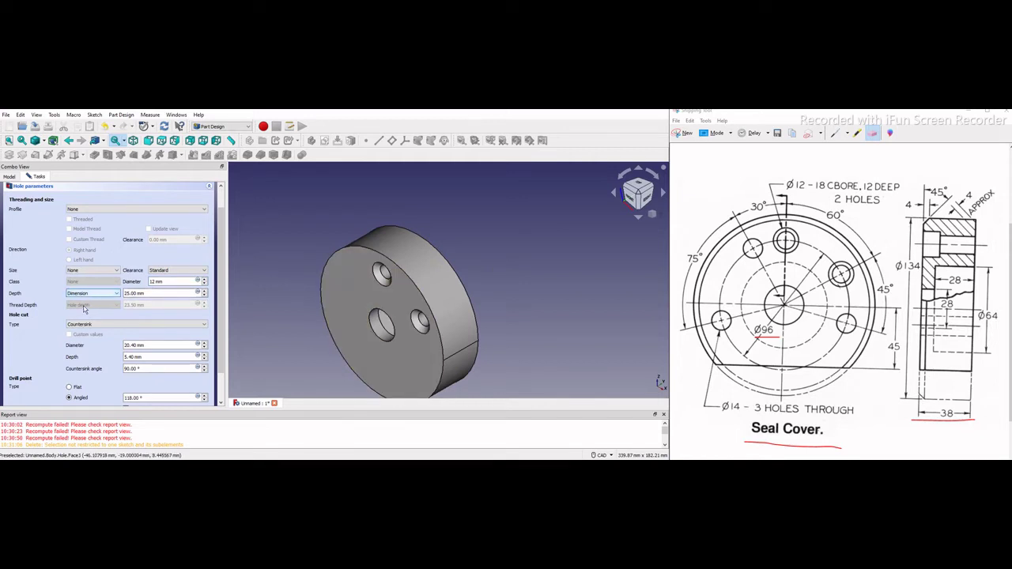
click(85, 314)
click(88, 326)
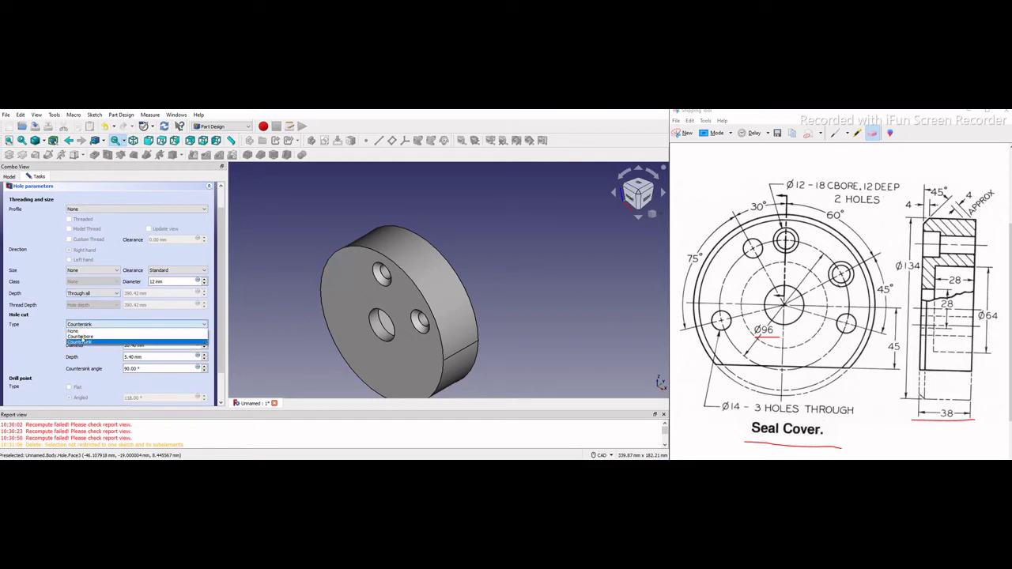
click(82, 337)
scroll(364, 308, up, 5)
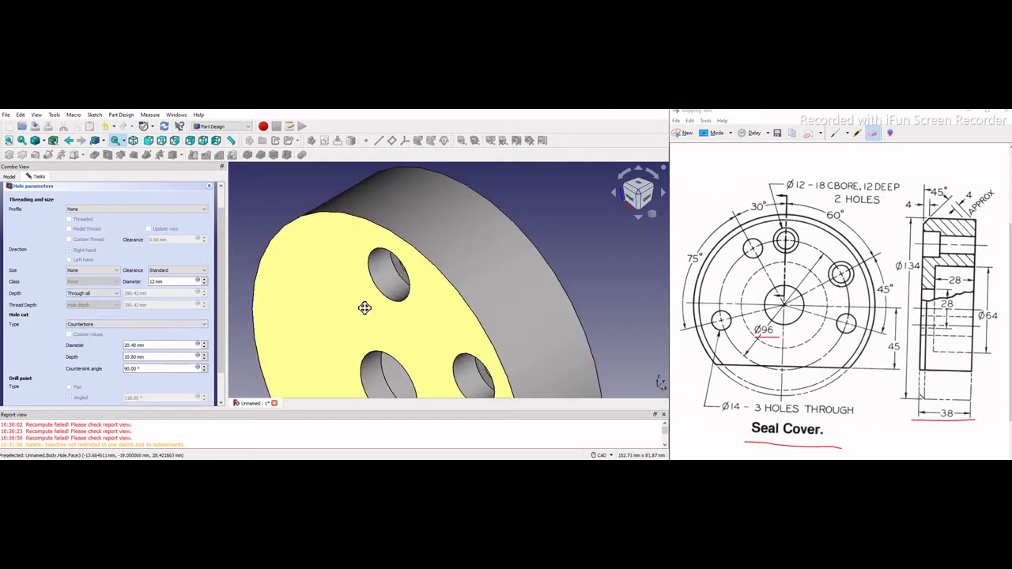
middle_drag(364, 308, 412, 310)
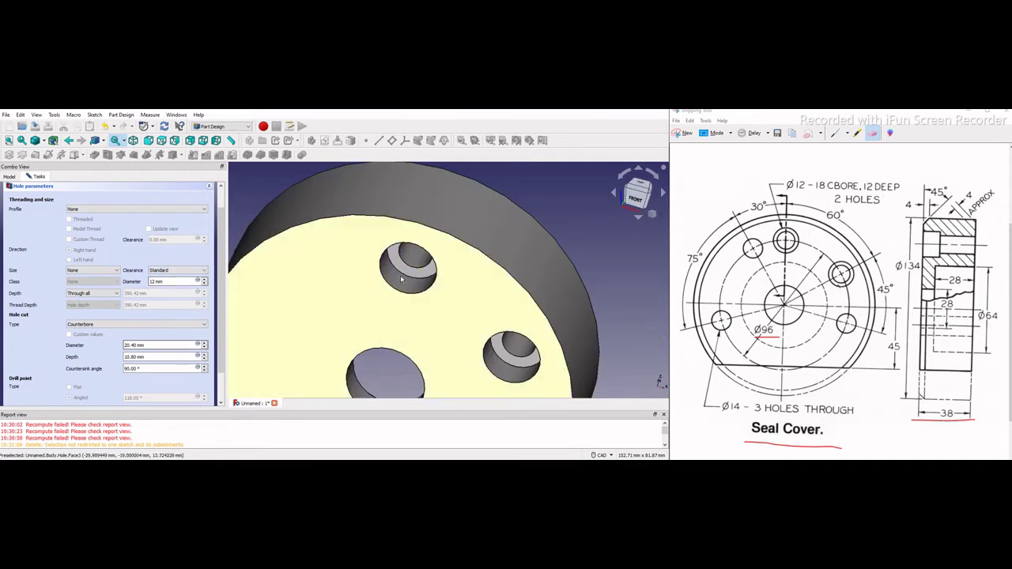
Set the counterbore diameter to 18 mm and its depth to 12 mm.
key(ctrl+a)
text(28)
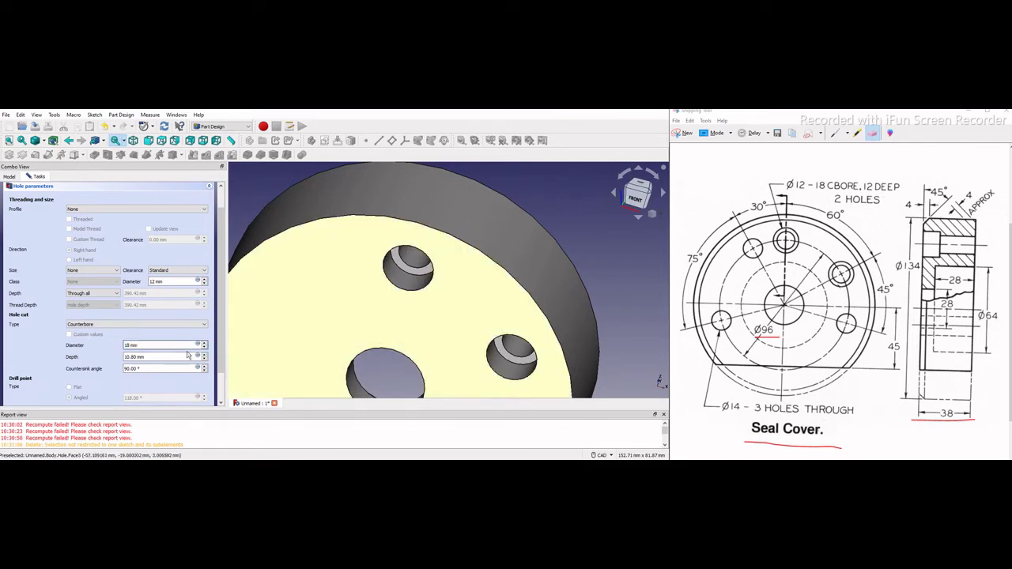
key(Tab)
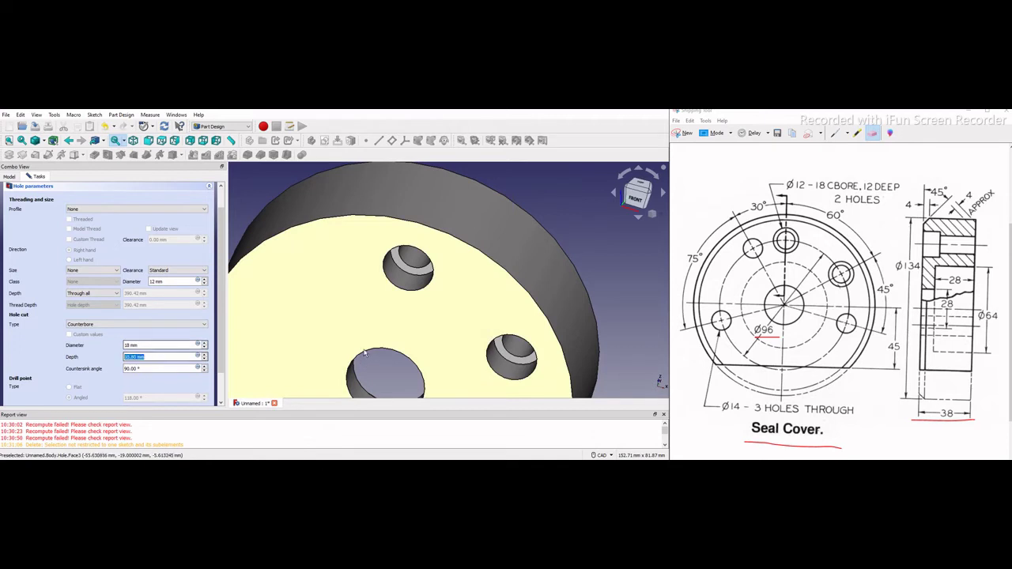
text(12)
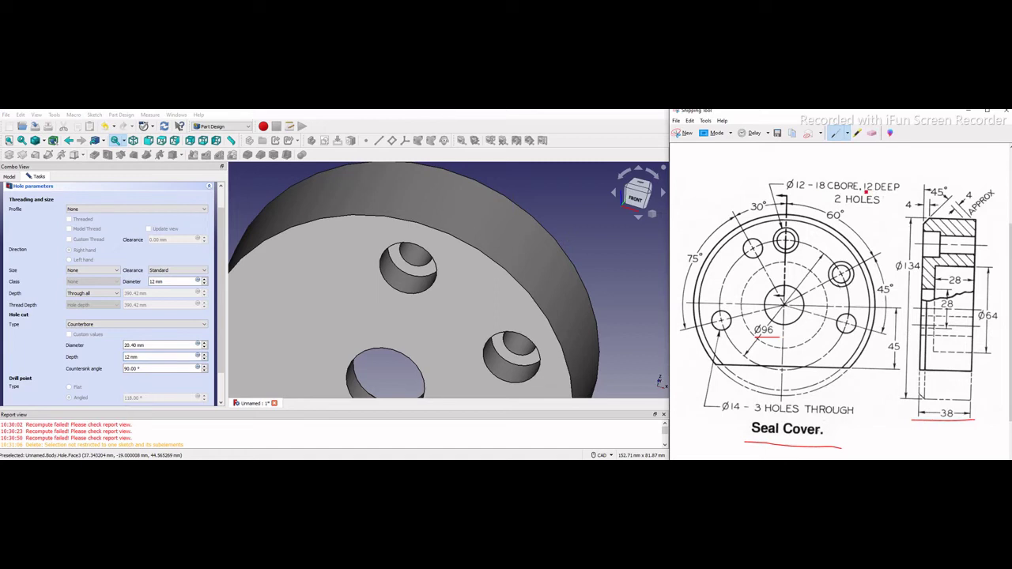
Underline 18 CBORE and tick Ø12 on the reference drawing, and re-enter the counterbore diameter as 18 mm.
drag(814, 191, 856, 196)
drag(790, 172, 826, 158)
drag(148, 344, 112, 343)
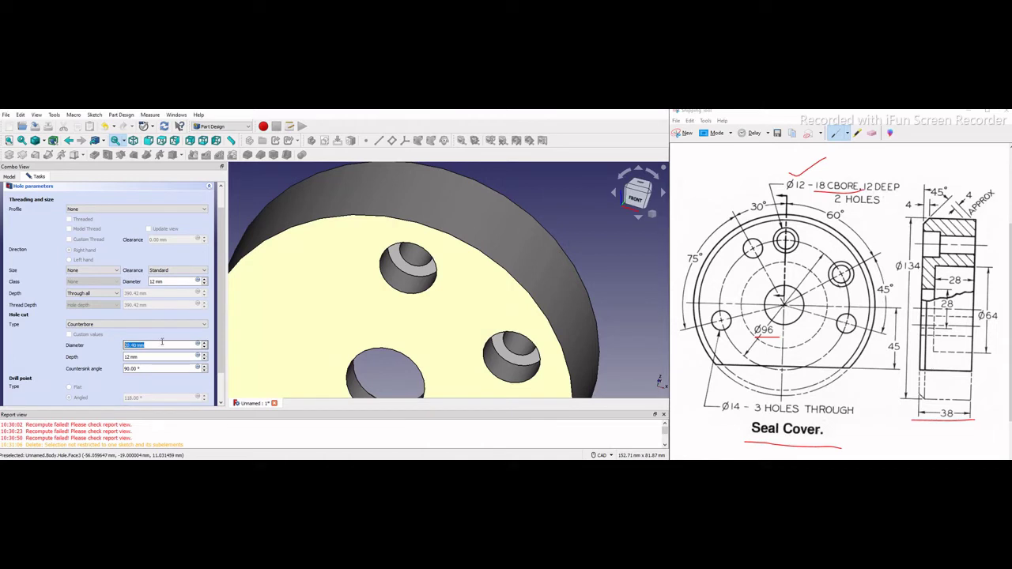
text(18)
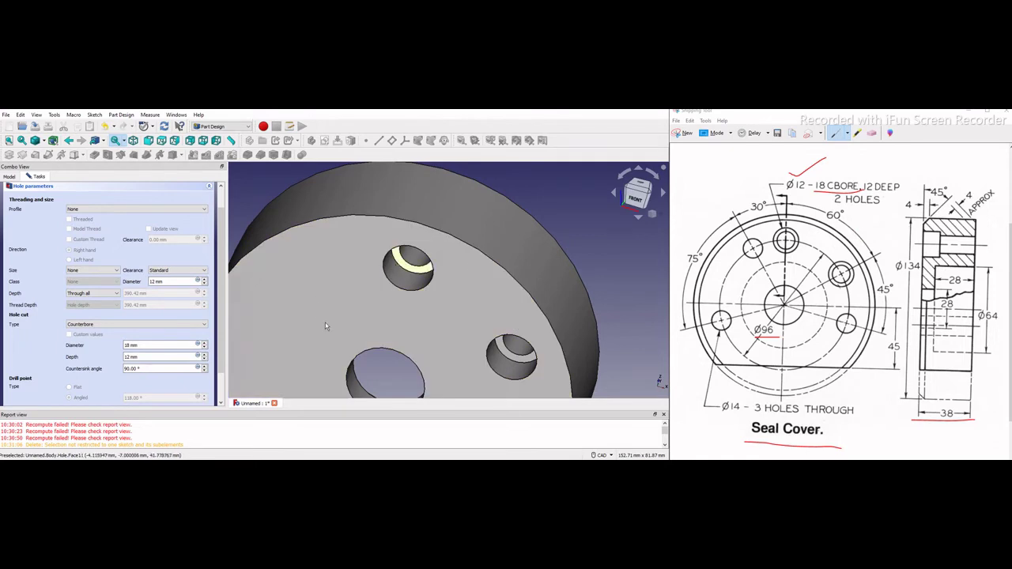
Hide the report log, switch the model to the isometric view and accept the counterbored Hole feature.
scroll(325, 323, down, 3)
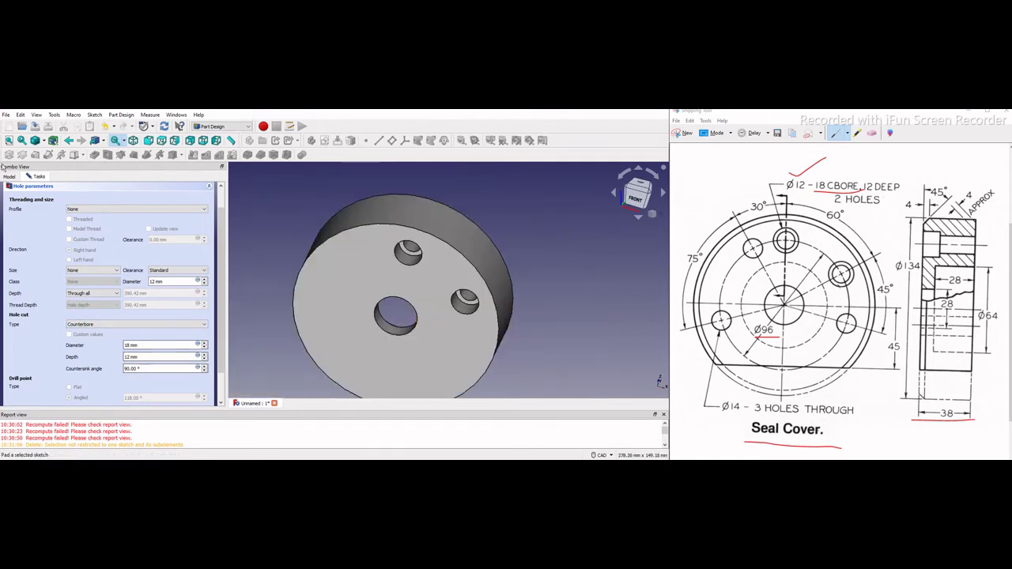
scroll(162, 267, up, 2)
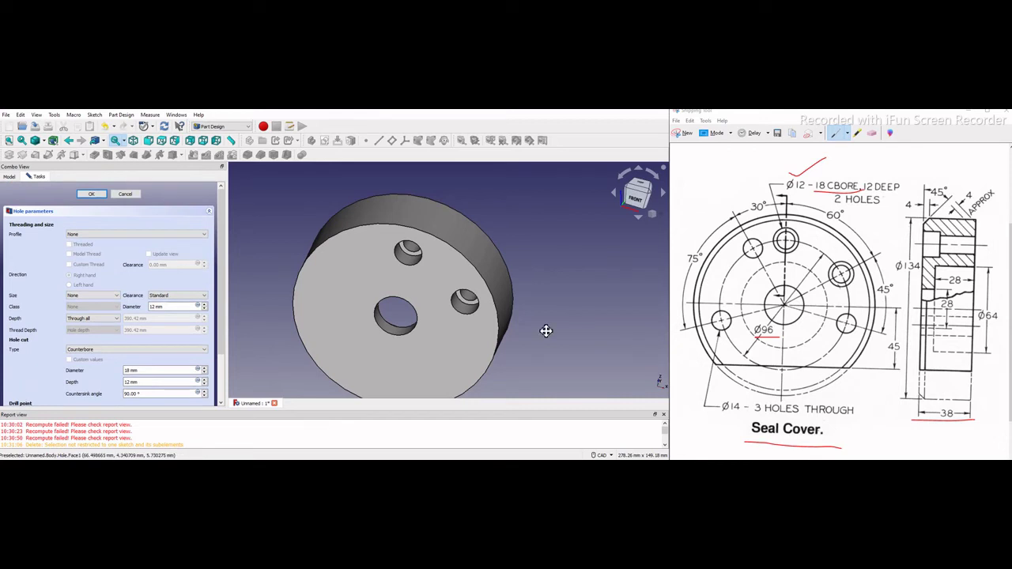
middle_drag(546, 331, 542, 308)
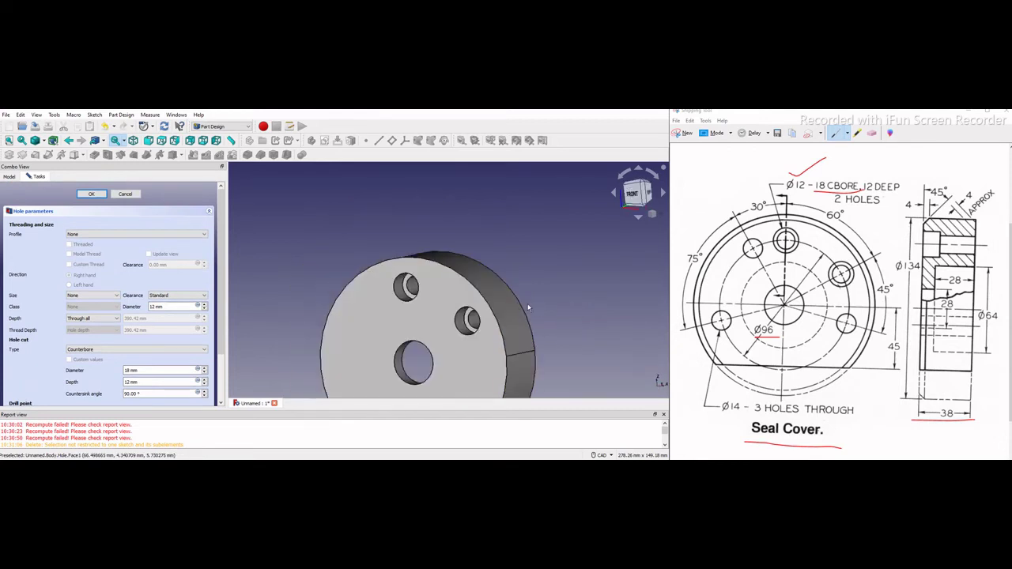
click(664, 414)
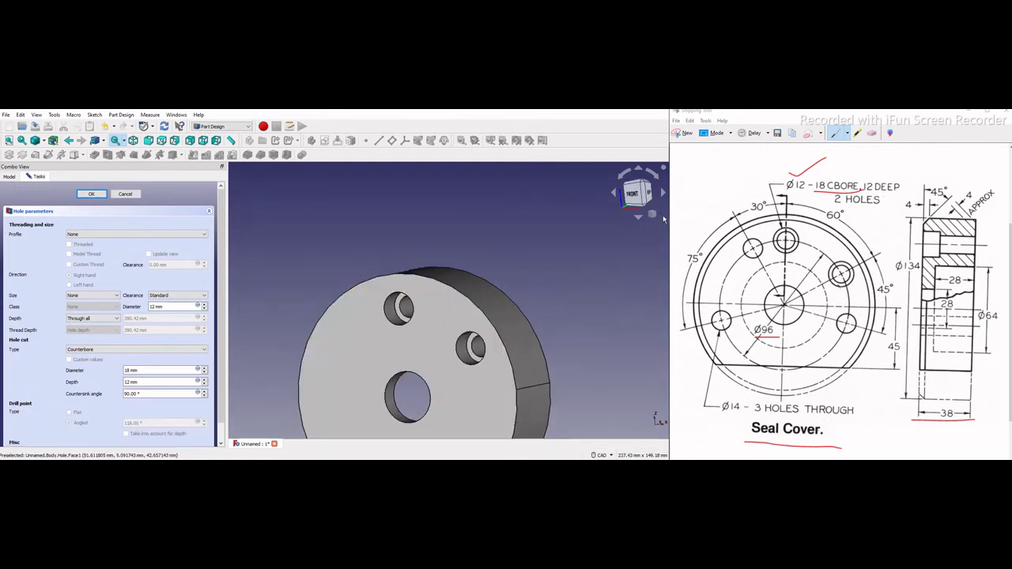
click(652, 214)
click(644, 242)
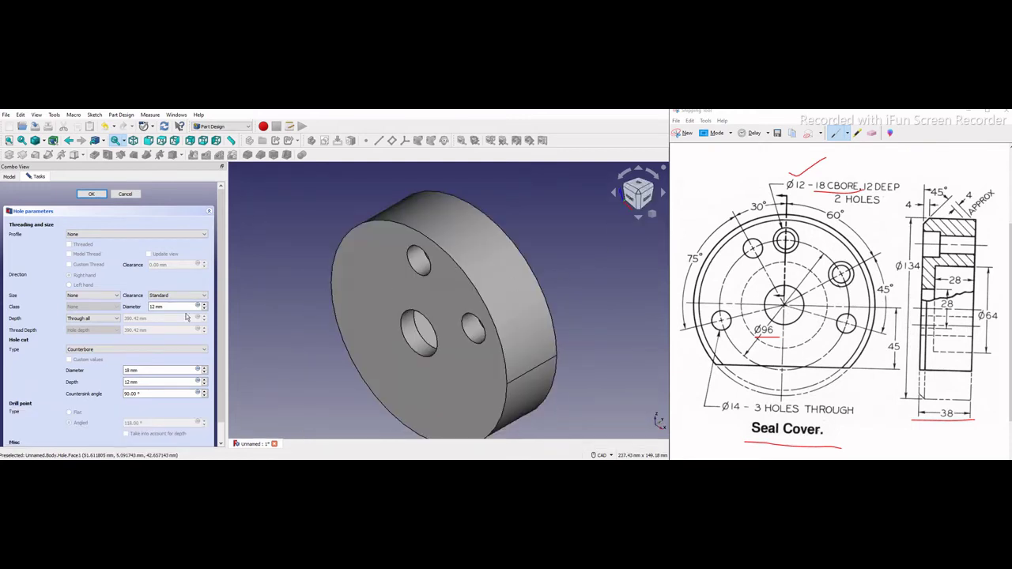
click(93, 195)
Narrow the model tree area and tick the three Ø14 through holes on the reference drawing.
scroll(431, 314, up, 3)
middle_drag(431, 314, 345, 294)
drag(226, 333, 98, 293)
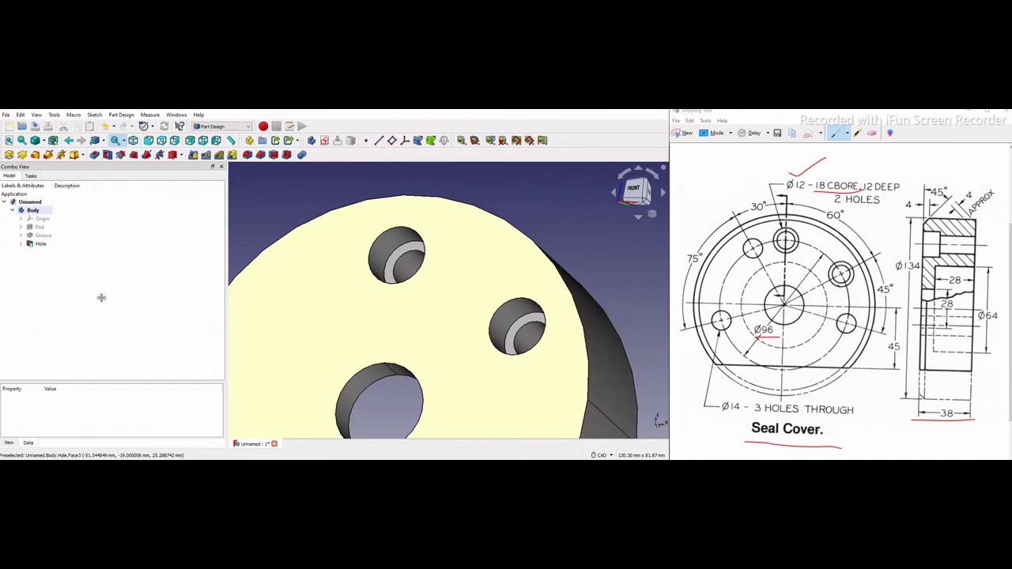
scroll(656, 275, down, 1)
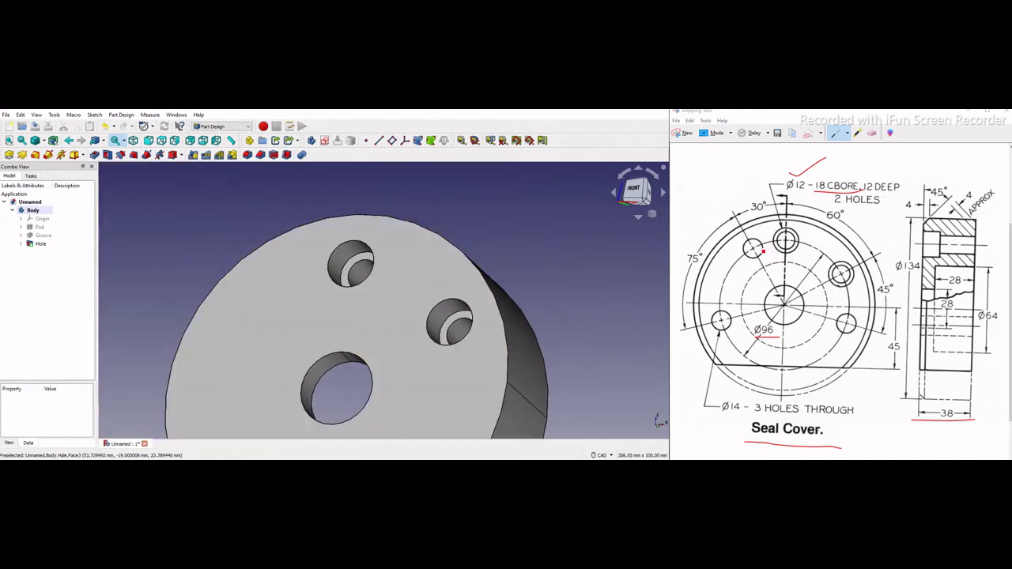
click(761, 232)
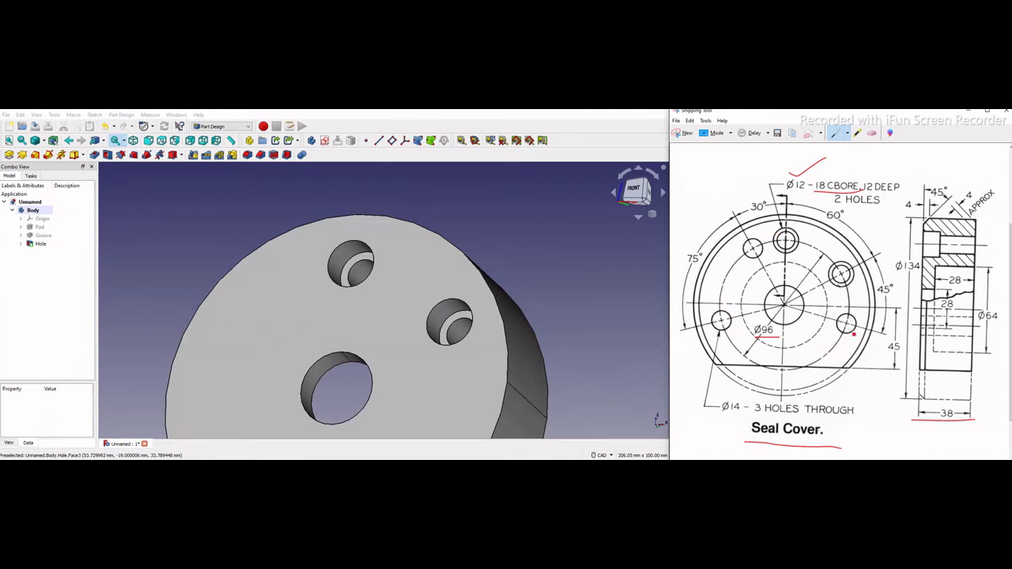
Create a sketch on the disc's front face and draw a circle about 61 mm in diameter centred on the origin.
scroll(433, 238, down, 4)
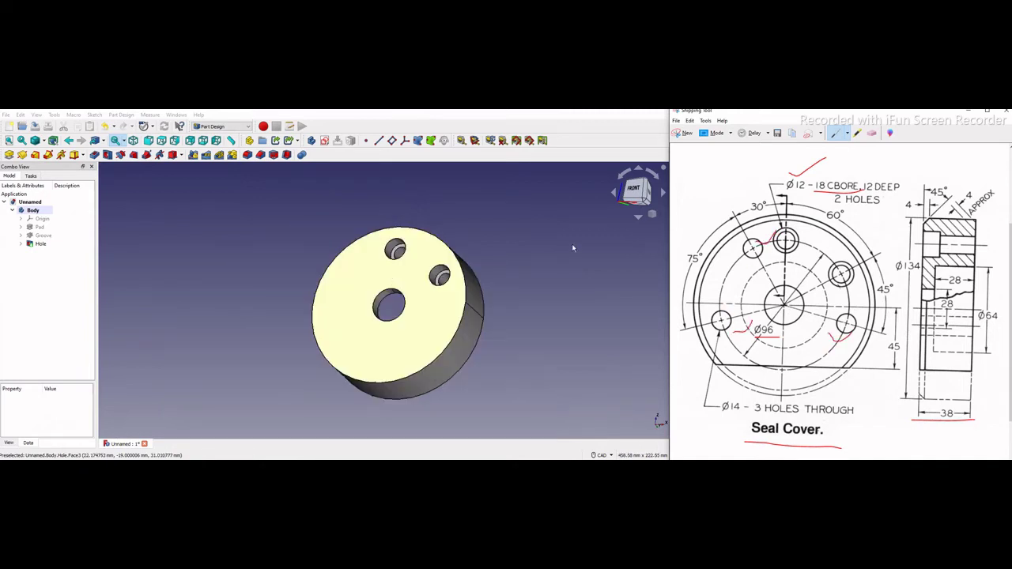
scroll(427, 265, up, 2)
click(429, 262)
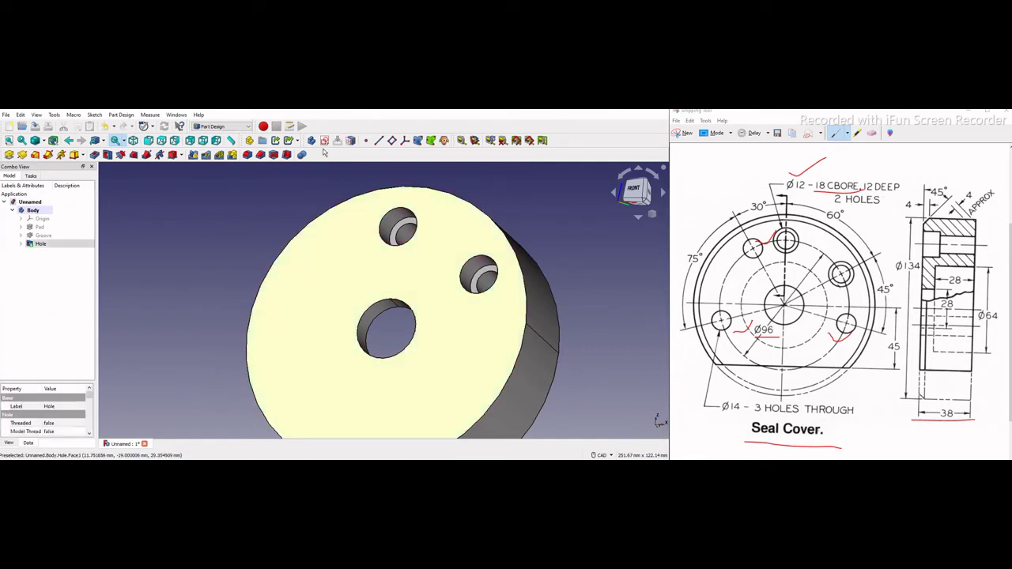
click(324, 141)
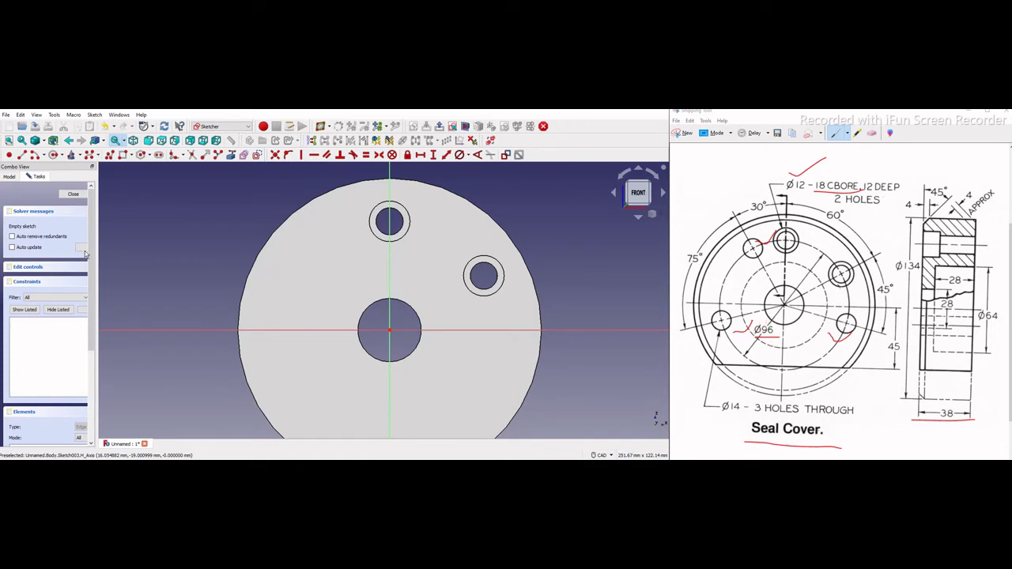
scroll(79, 247, down, 1)
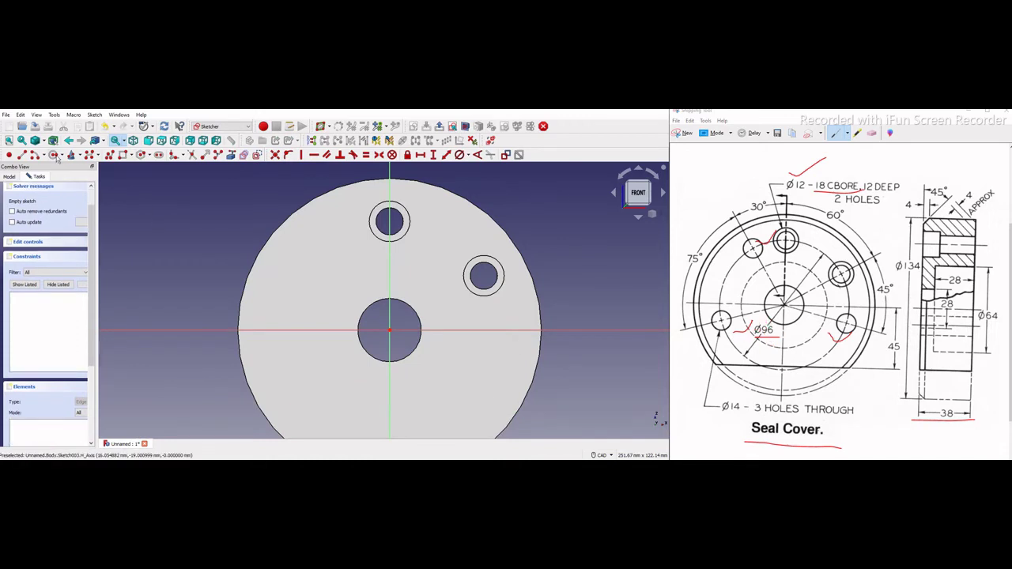
click(53, 155)
click(389, 330)
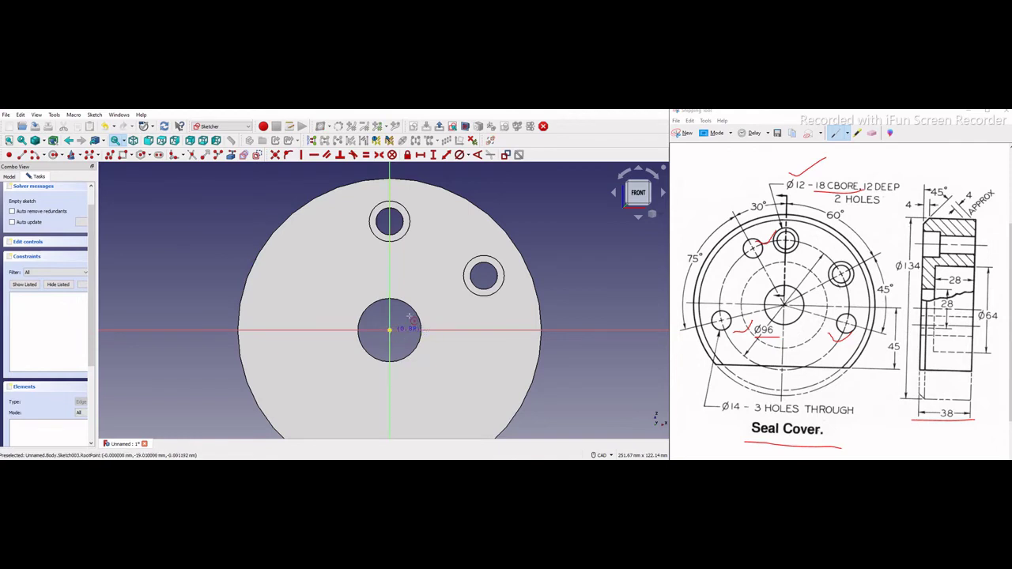
click(444, 287)
right_click(153, 241)
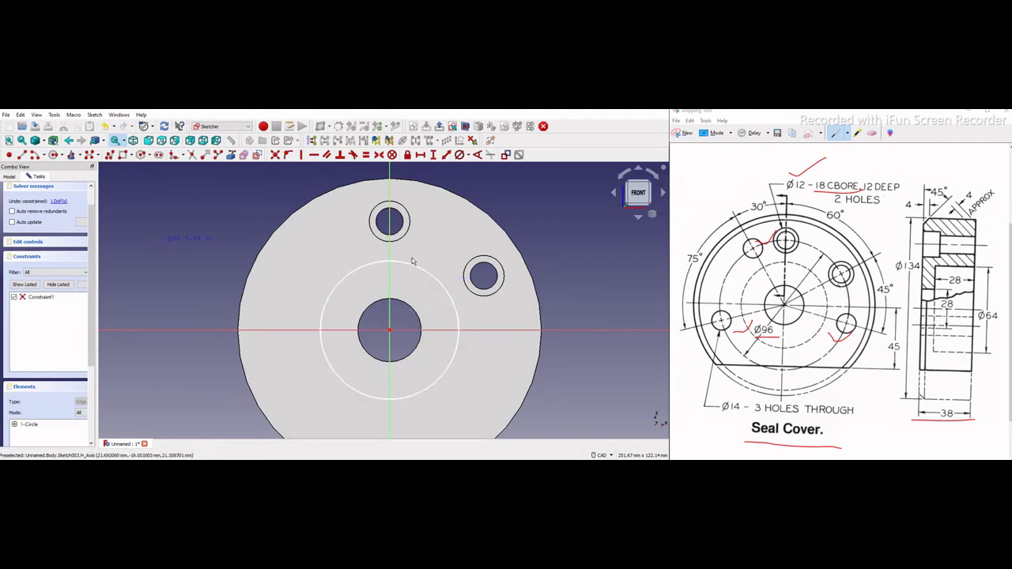
Constrain the origin-centred circle's diameter to 96 mm.
click(29, 425)
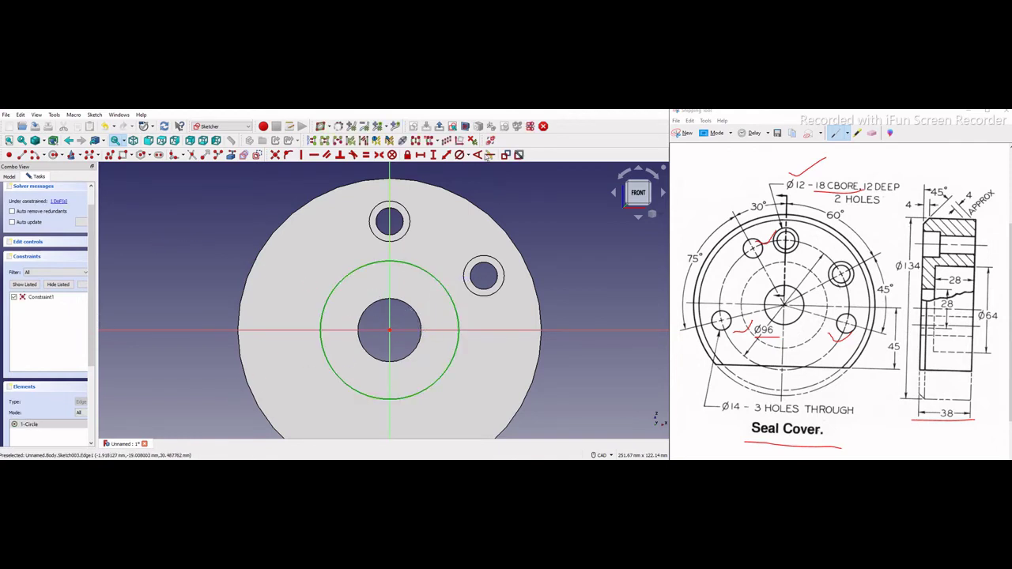
click(466, 155)
click(507, 173)
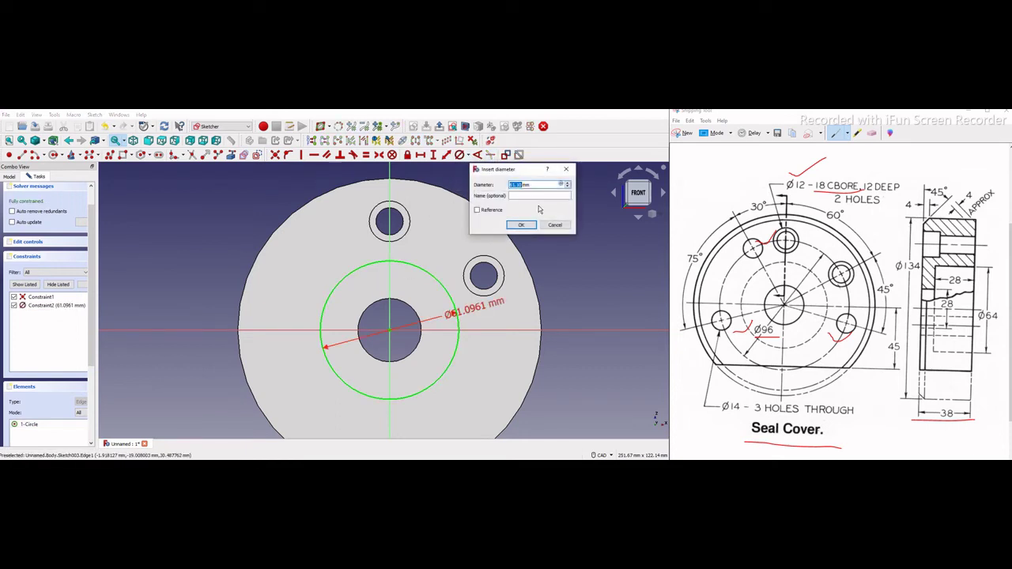
text(96)
click(521, 226)
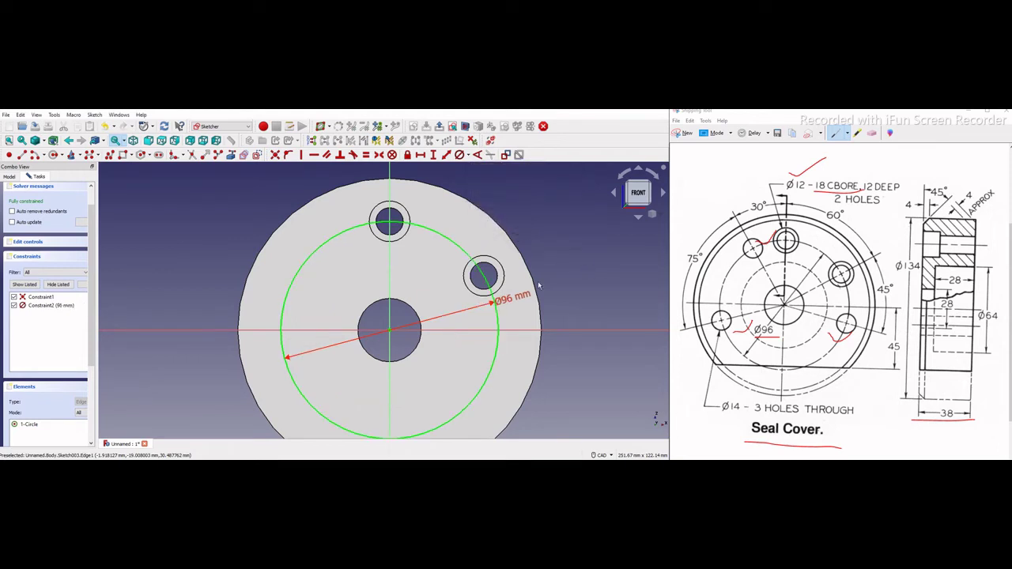
middle_click(348, 308)
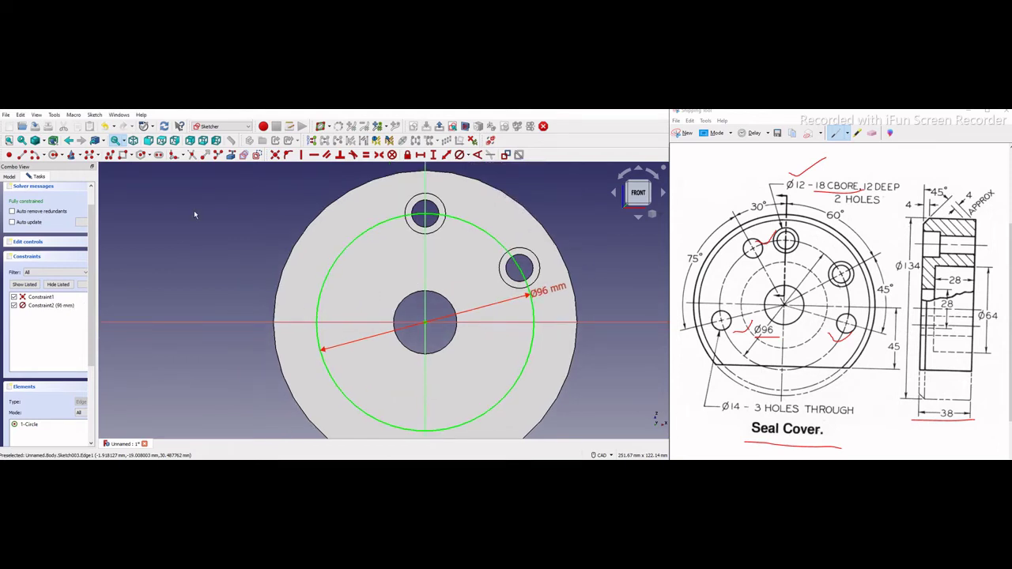
Draw three small circles centred on the Ø96 circle: one upper left, one lower left and one lower right.
click(55, 155)
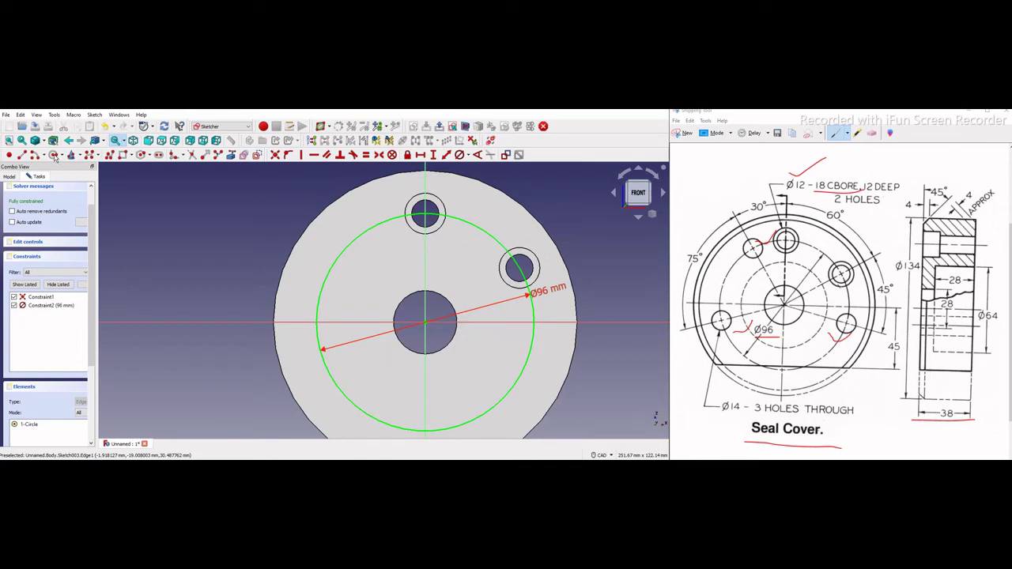
click(357, 238)
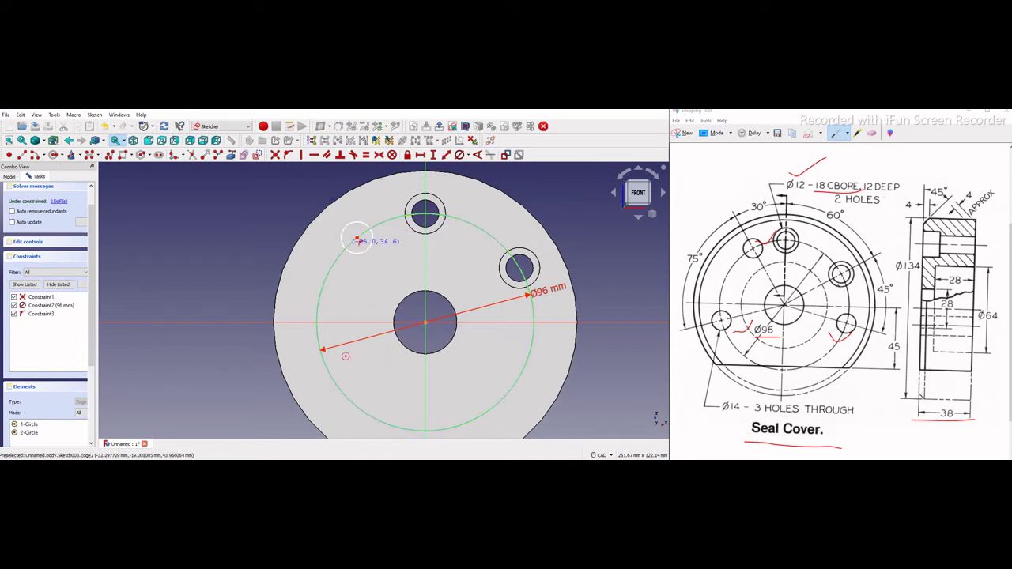
click(370, 231)
click(341, 389)
click(357, 379)
click(528, 352)
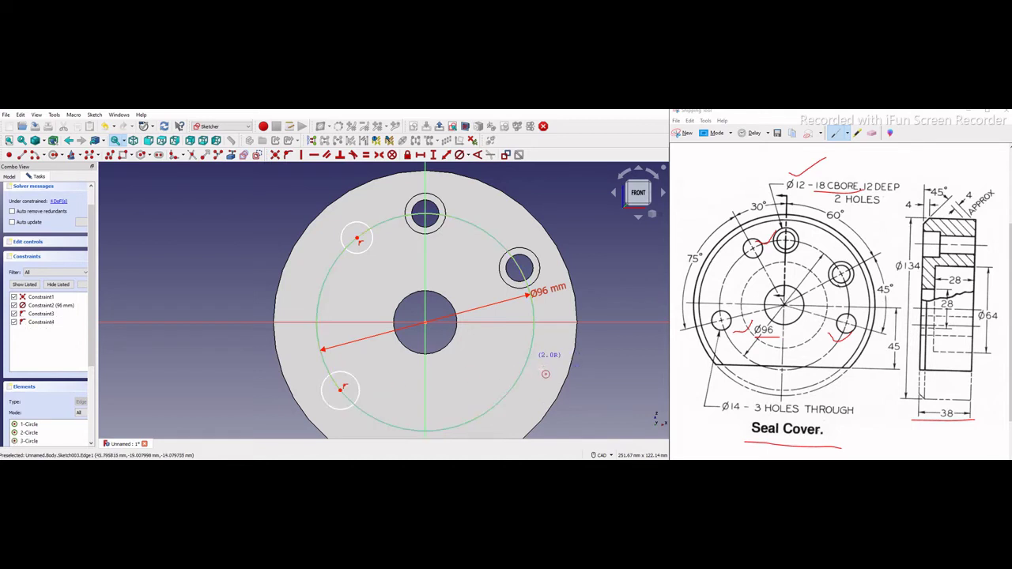
click(547, 358)
key(Escape)
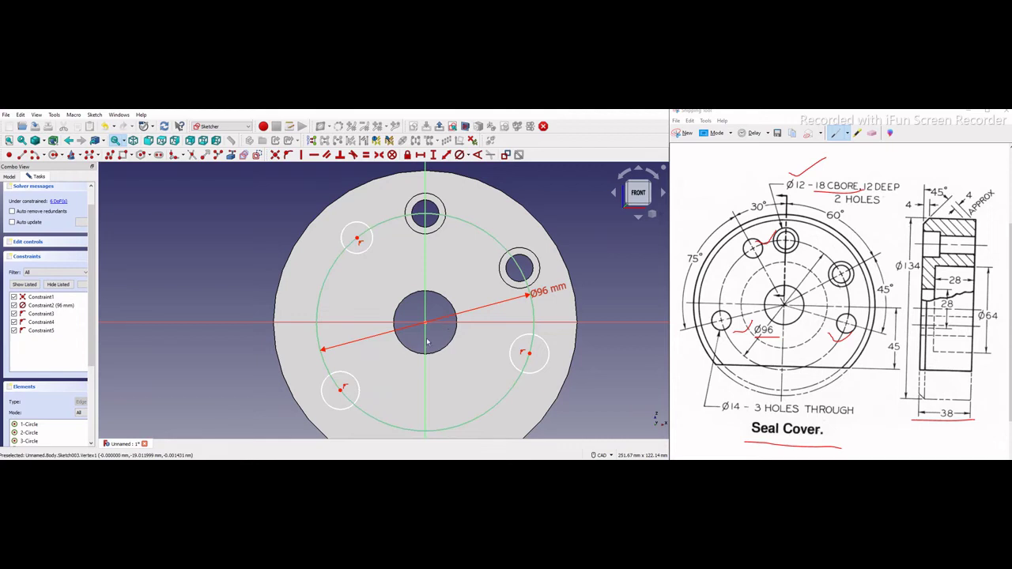
Draw three lines from the origin to the centres of the three small circles.
click(24, 155)
click(426, 318)
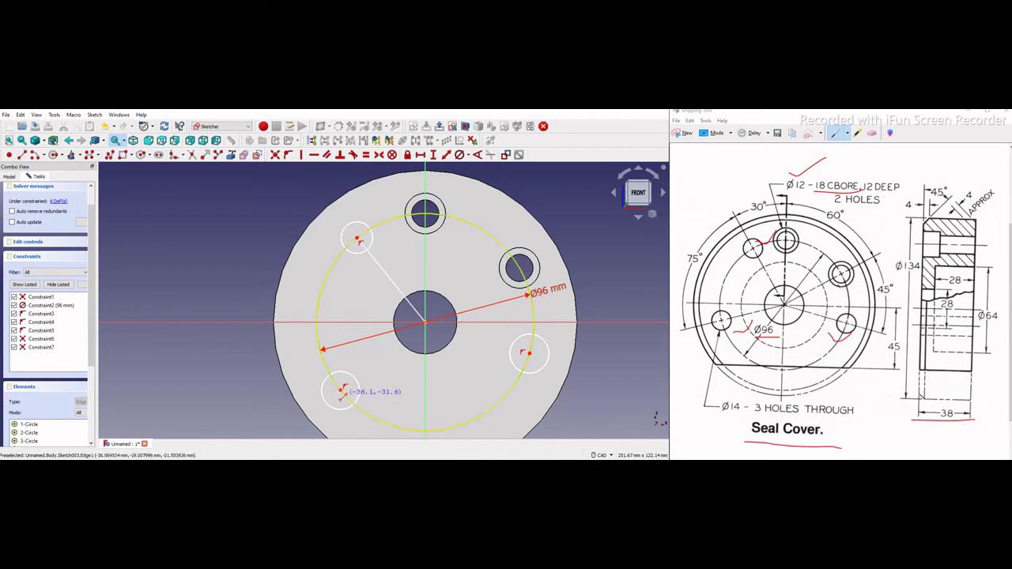
click(341, 391)
click(426, 319)
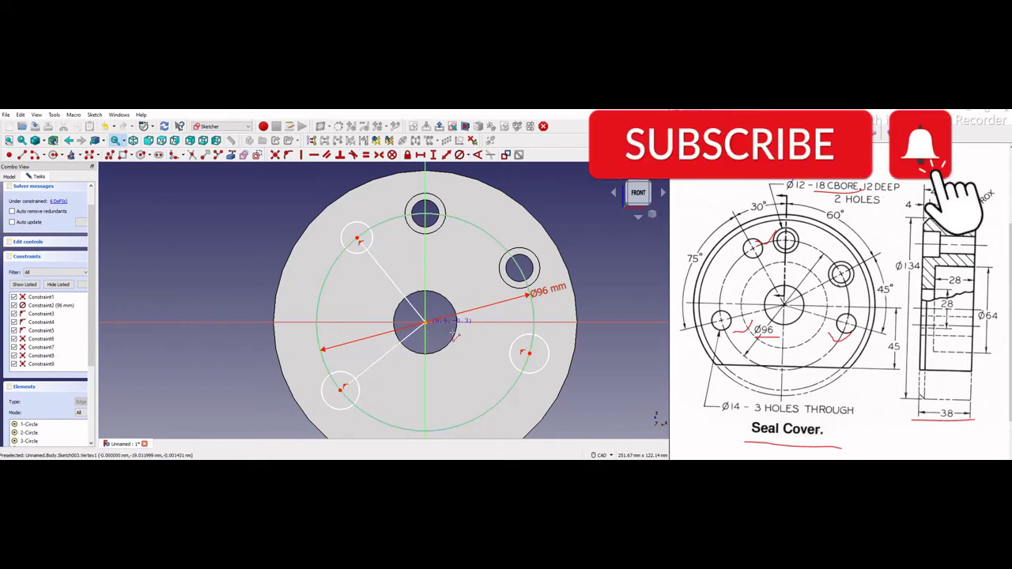
click(425, 320)
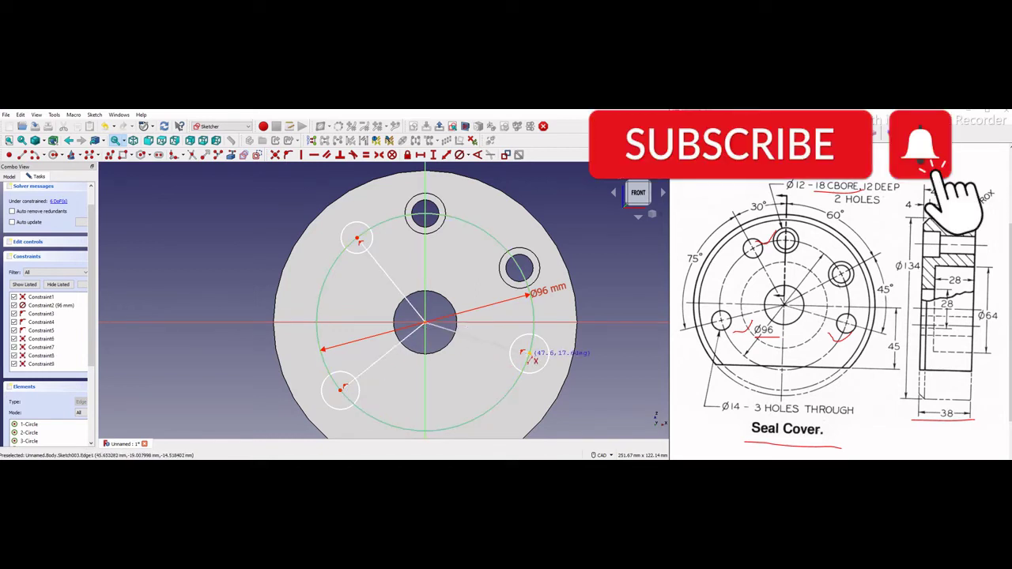
click(529, 354)
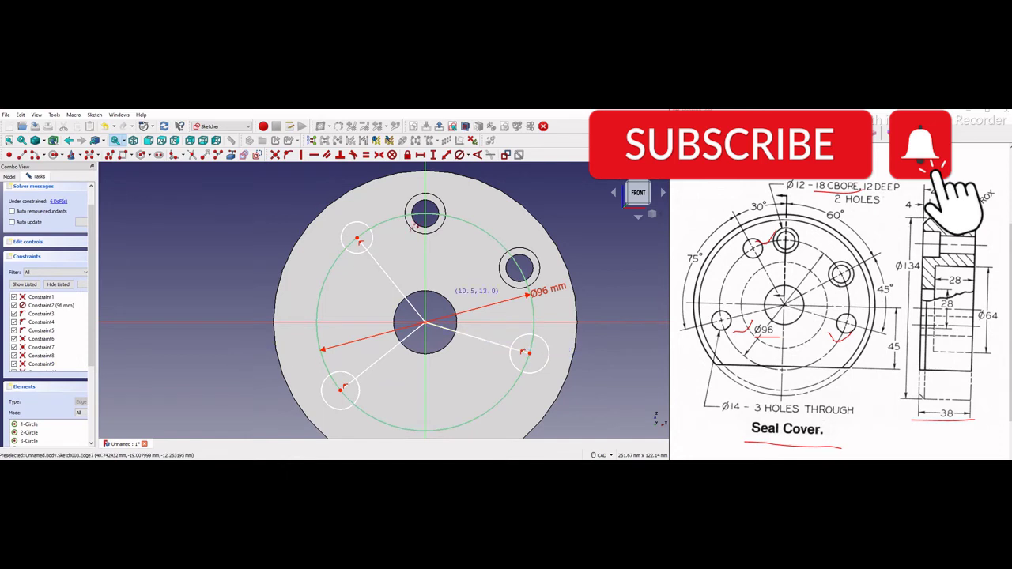
Convert the three radial lines to construction geometry.
click(399, 291)
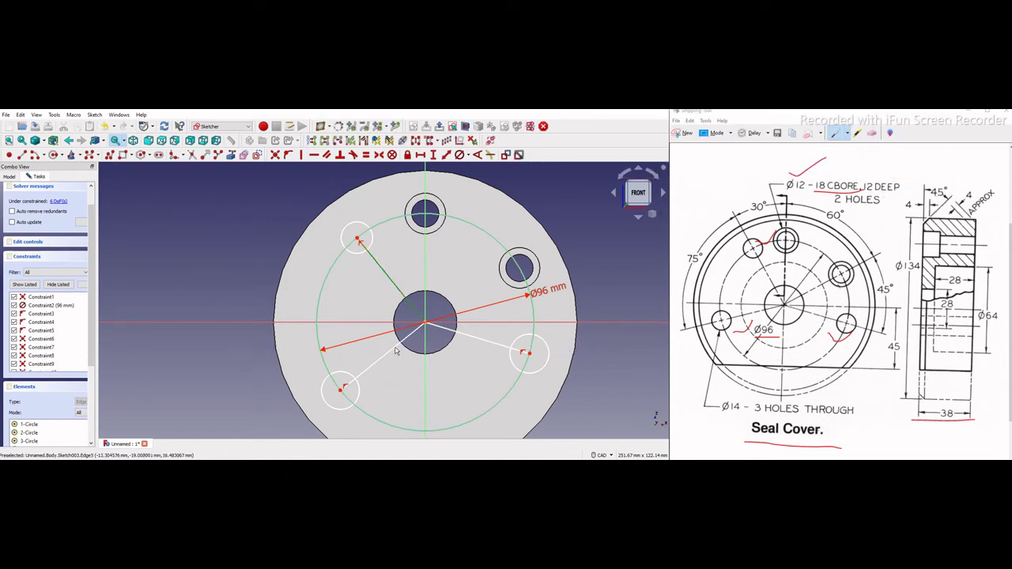
click(397, 348)
click(485, 341)
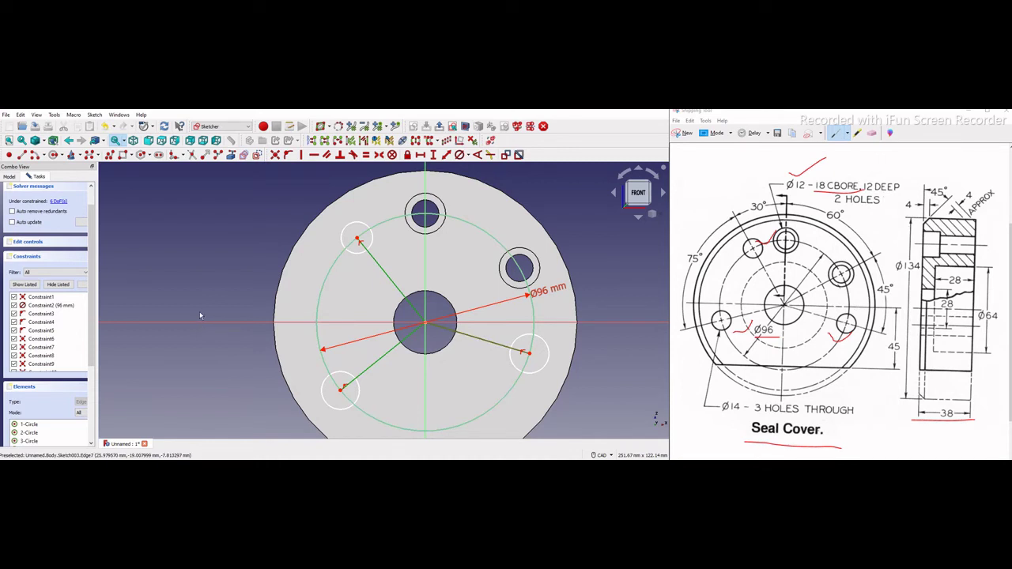
click(257, 155)
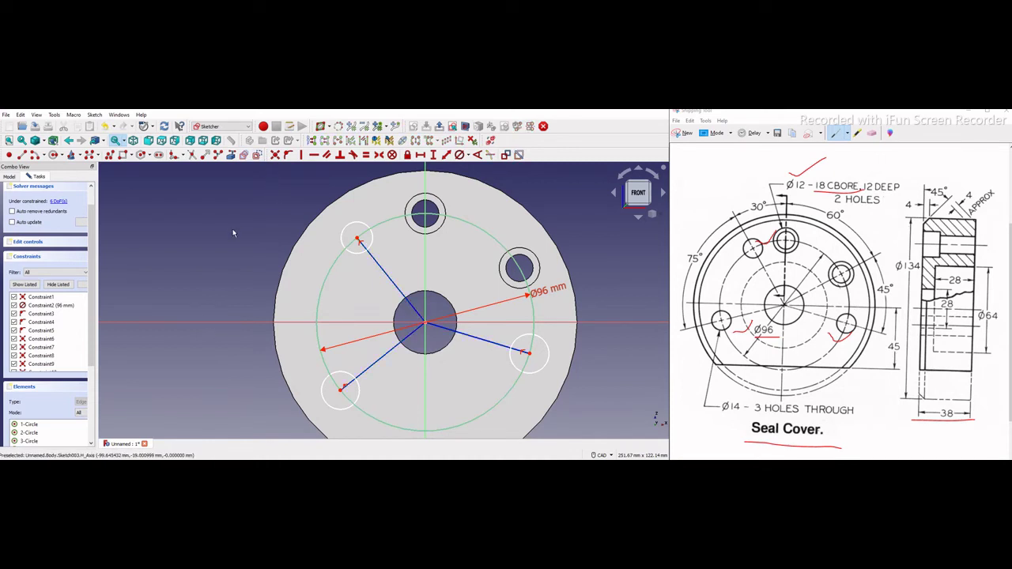
Constrain the angle between the upper-left radial line and the vertical axis to 30°.
click(479, 155)
click(388, 275)
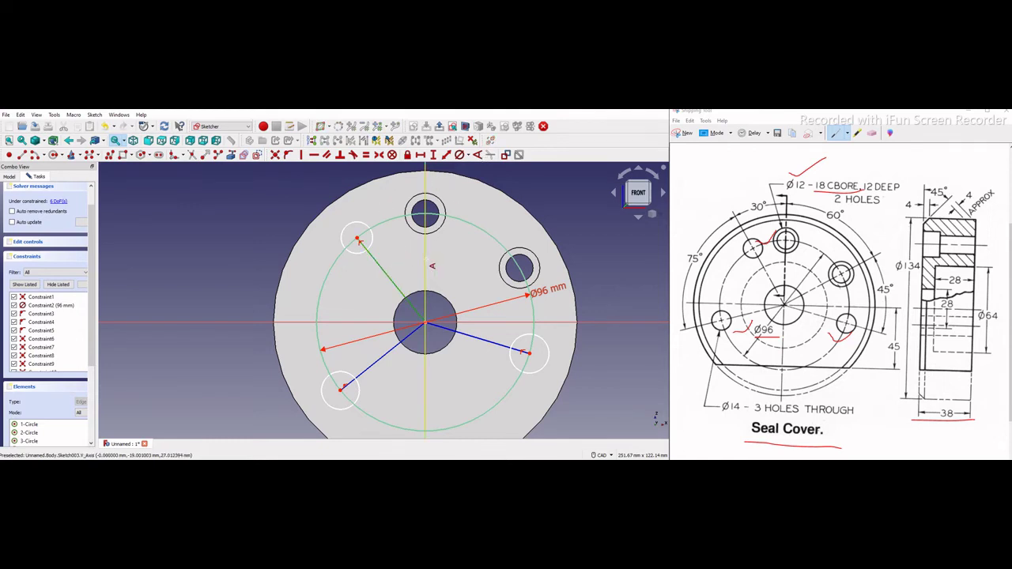
click(427, 261)
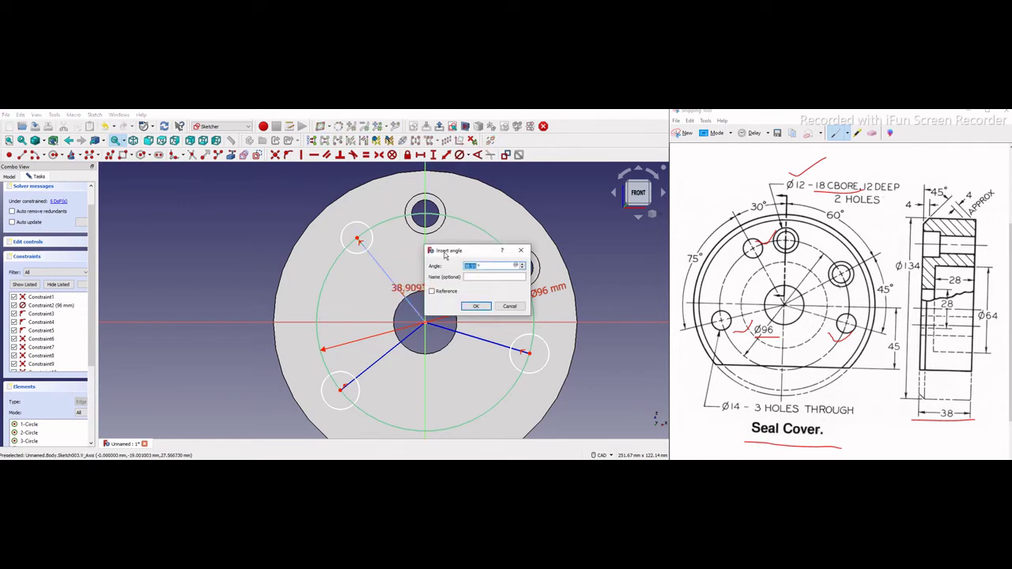
text(30)
click(475, 306)
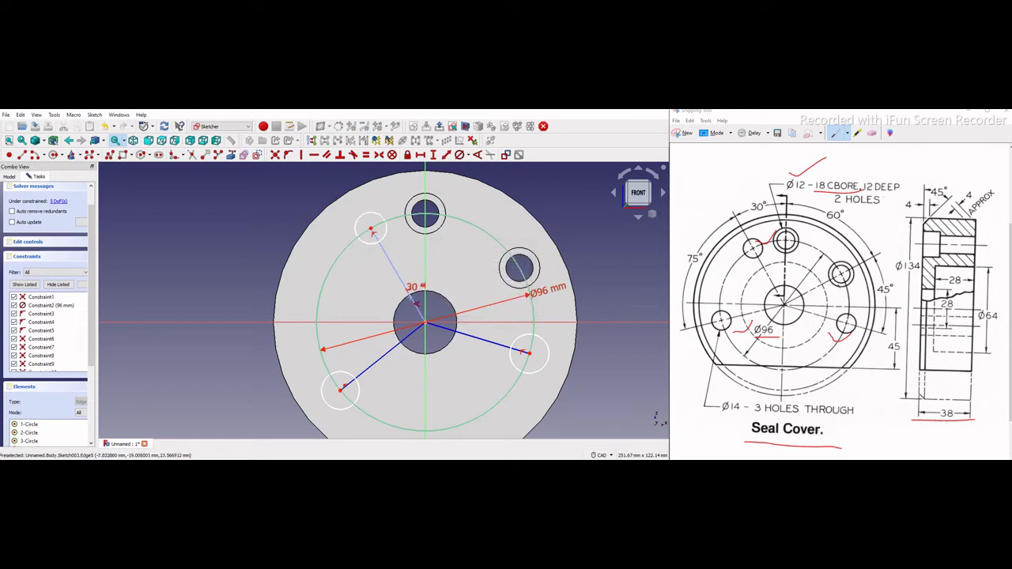
Constrain the angle between the upper-left and lower-left radial lines to 75°.
click(408, 292)
click(393, 348)
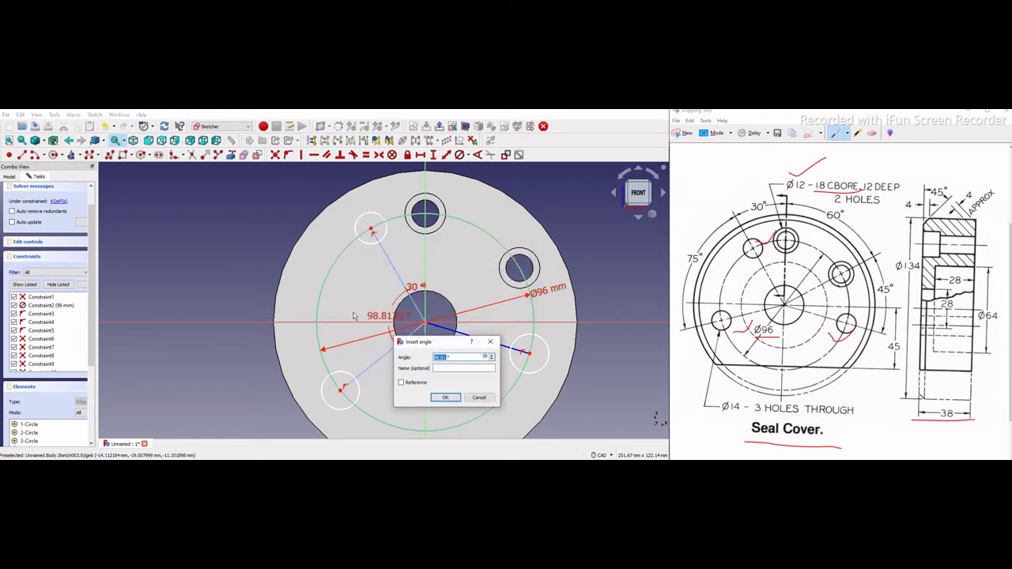
text(75)
key(Return)
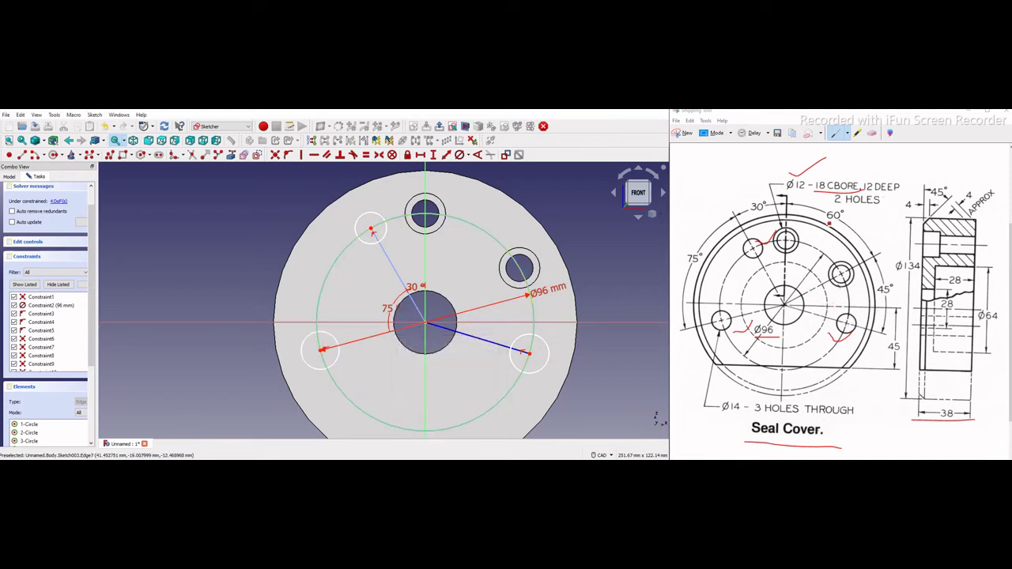
Tick the 60° and 45° angles on the reference drawing and constrain the lower-right radial line to 105° from the vertical axis.
click(862, 216)
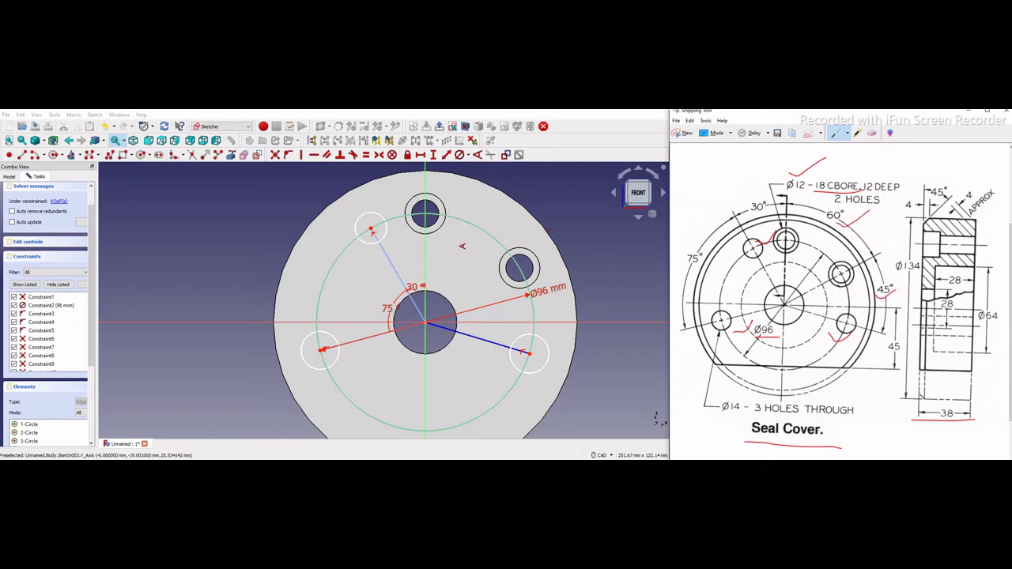
click(435, 250)
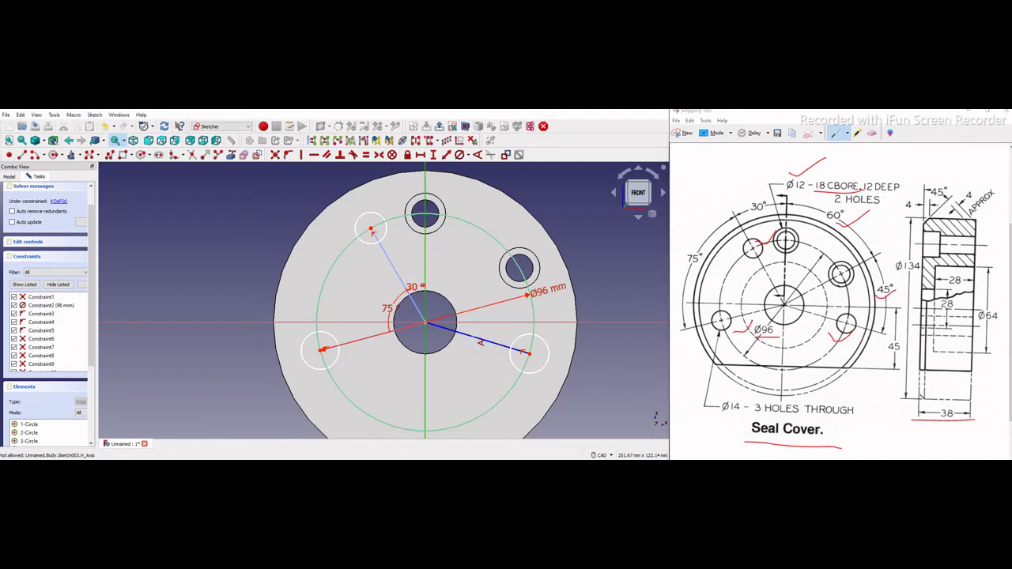
text(ka)
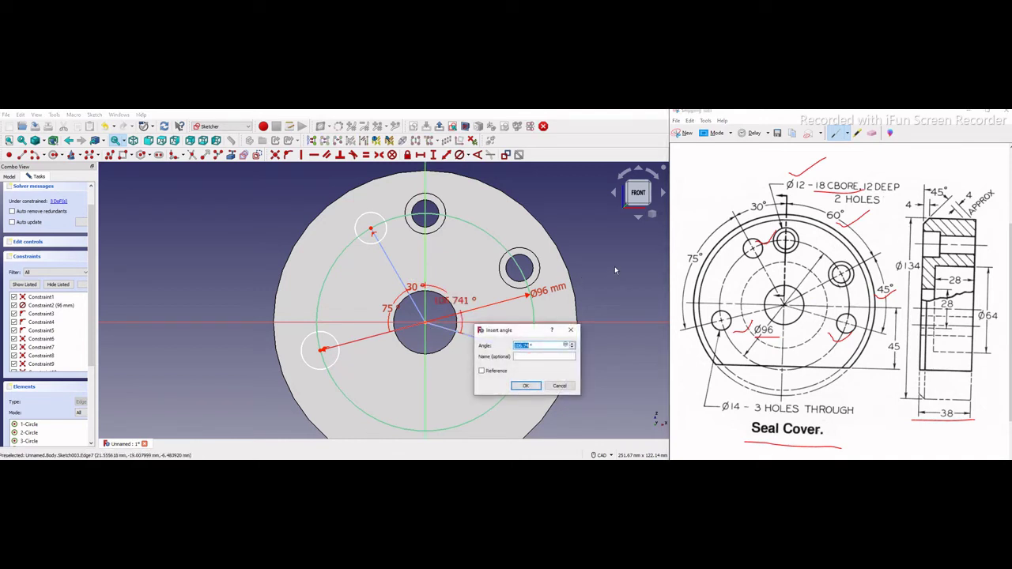
text(105)
key(Return)
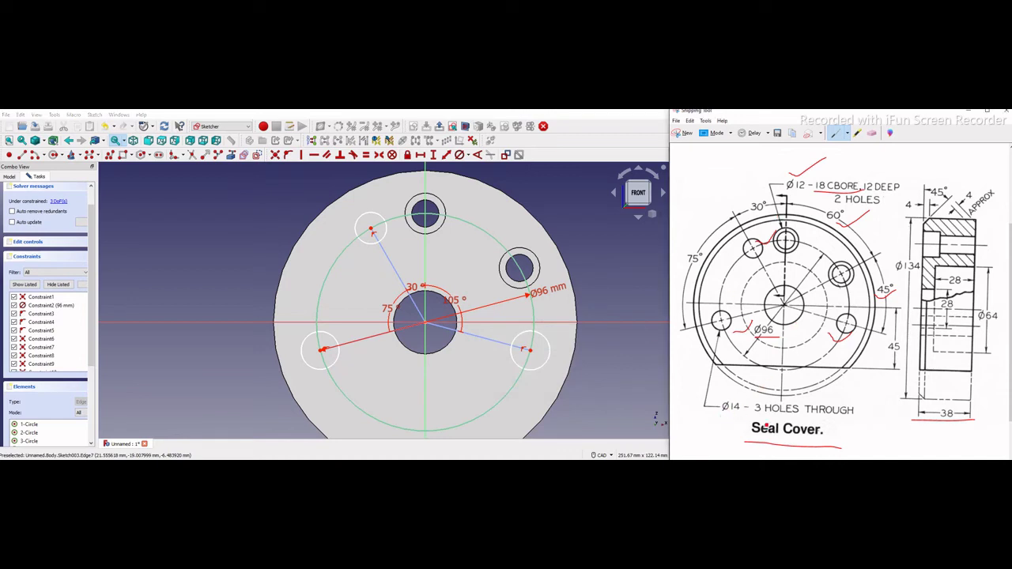
Underline the Ø14 three-hole note on the reference drawing and constrain the upper-left small circle's diameter to 14 mm.
drag(871, 423, 709, 420)
click(194, 240)
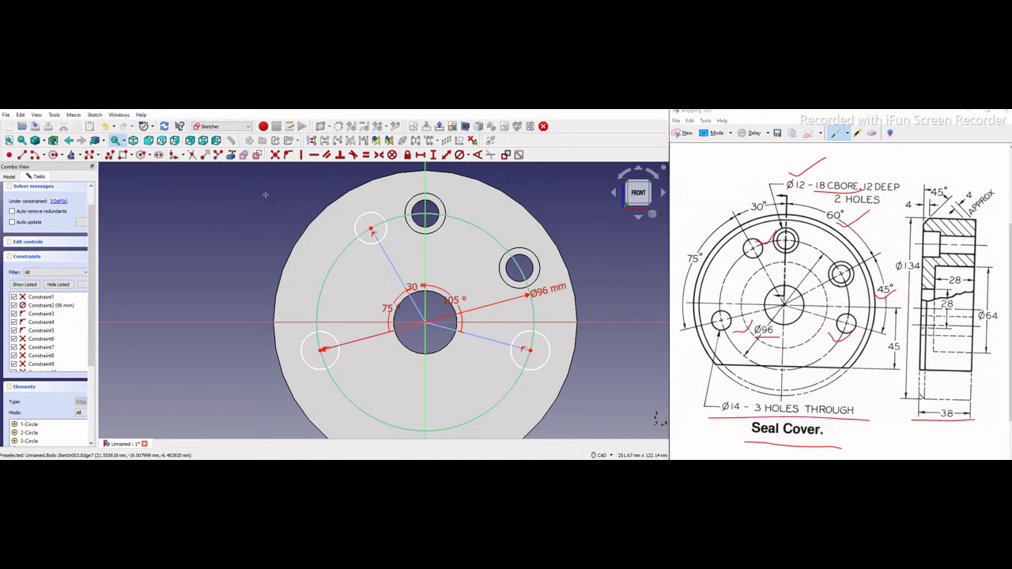
click(468, 156)
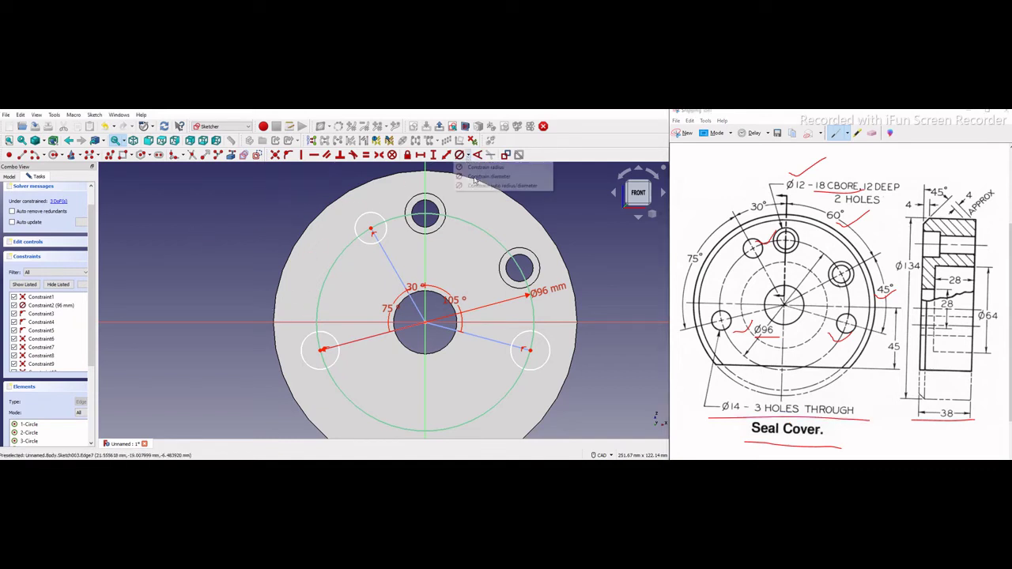
click(478, 177)
click(371, 230)
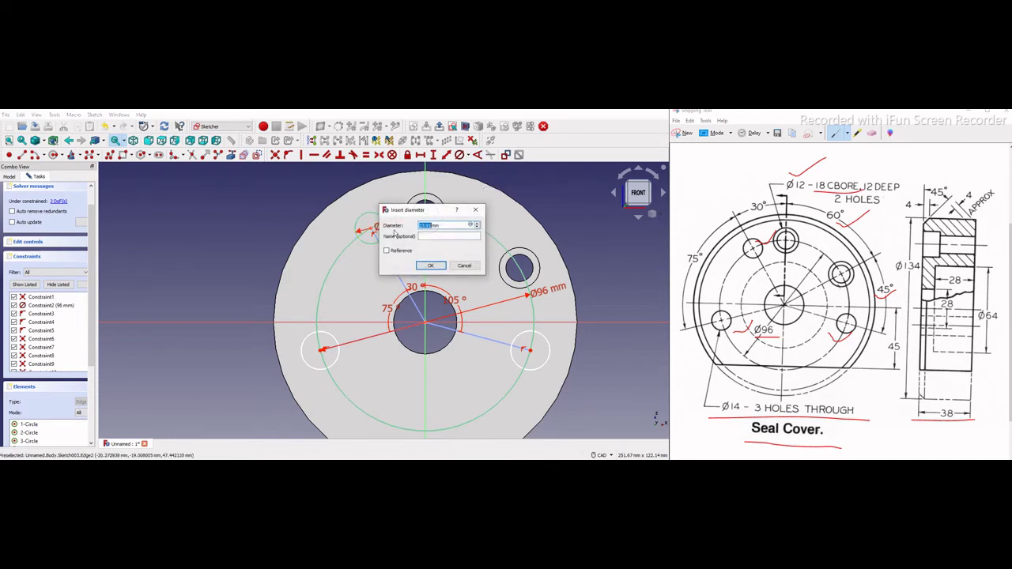
text(14)
key(Return)
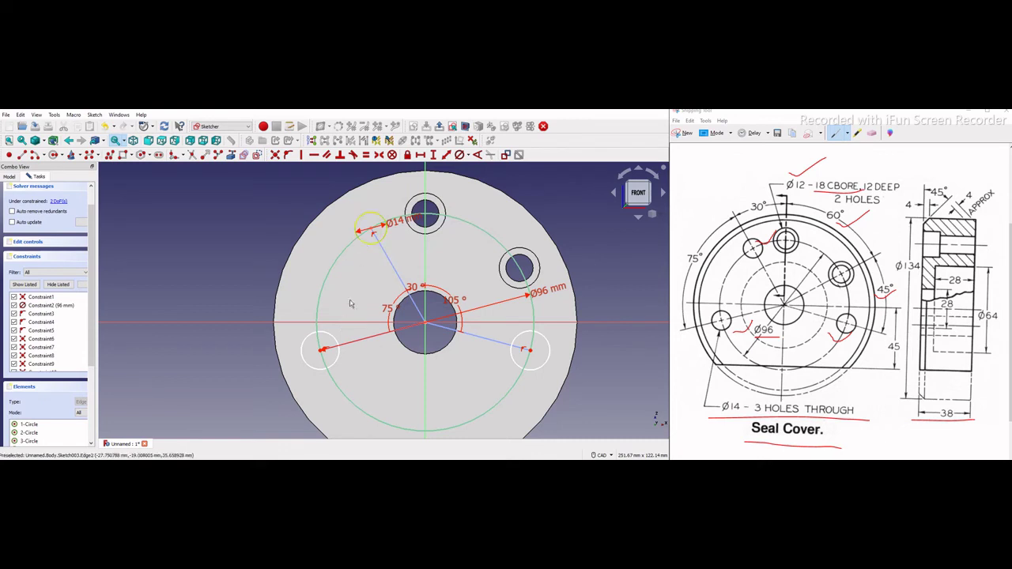
Apply an equal constraint to the three small circles.
click(364, 241)
click(334, 340)
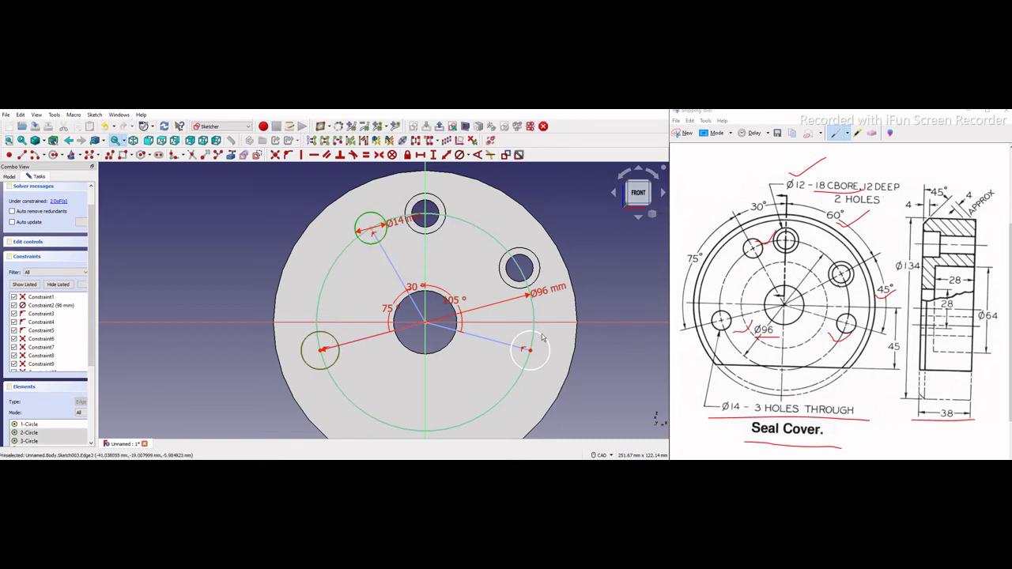
click(543, 338)
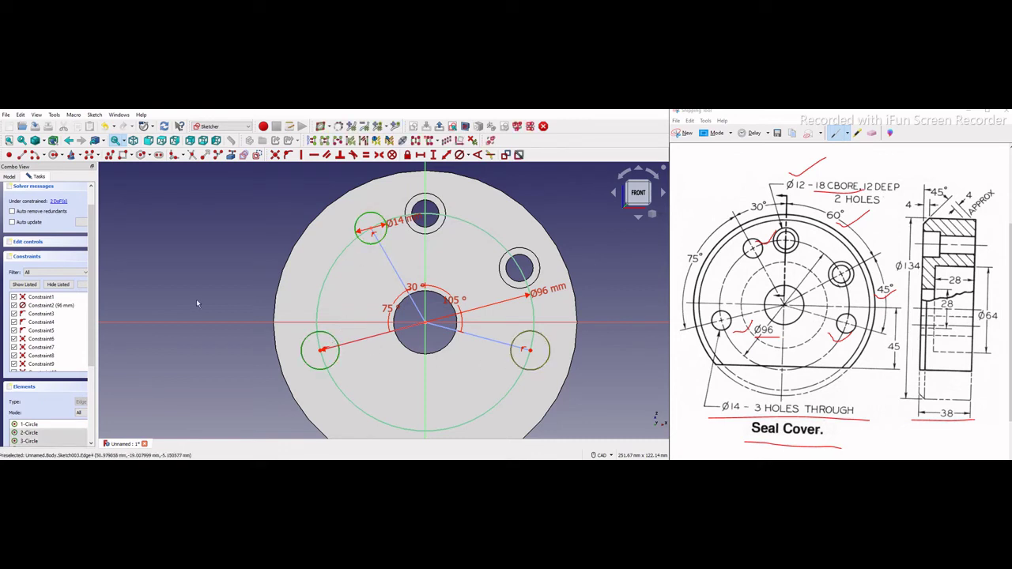
click(366, 155)
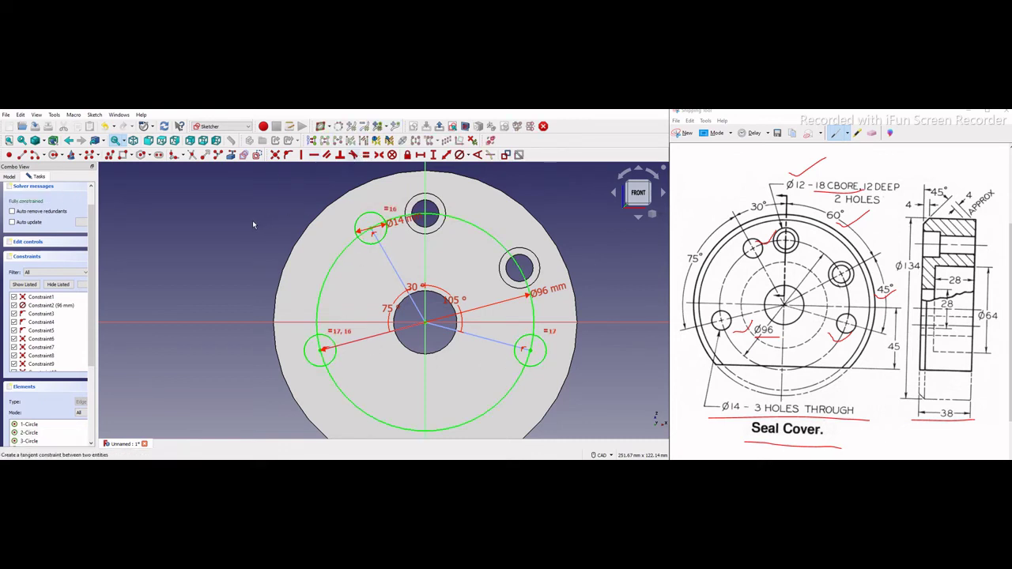
Switch the model to the isometric view and close the sketch of the three holes.
click(652, 214)
click(638, 238)
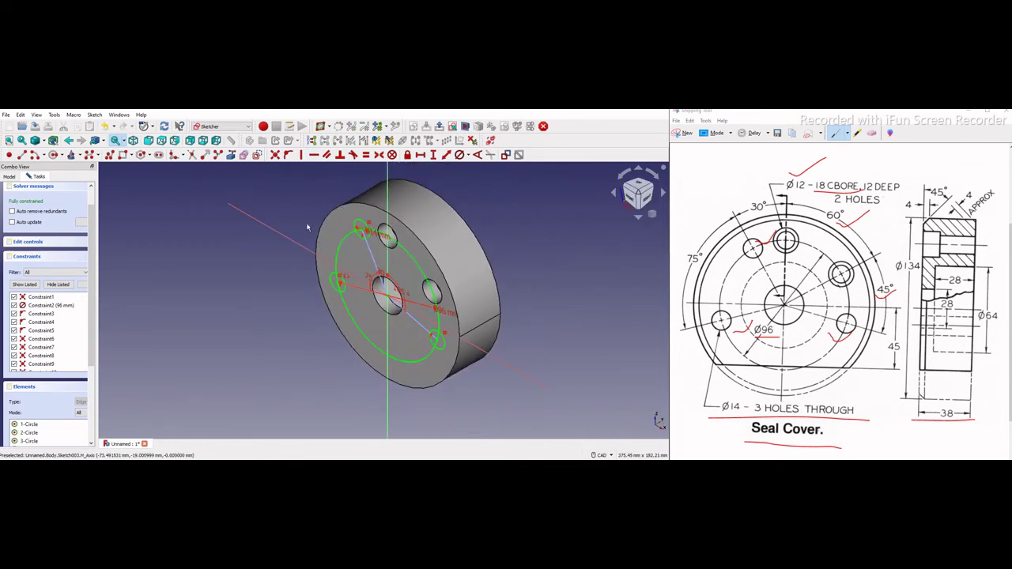
scroll(92, 316, up, 1)
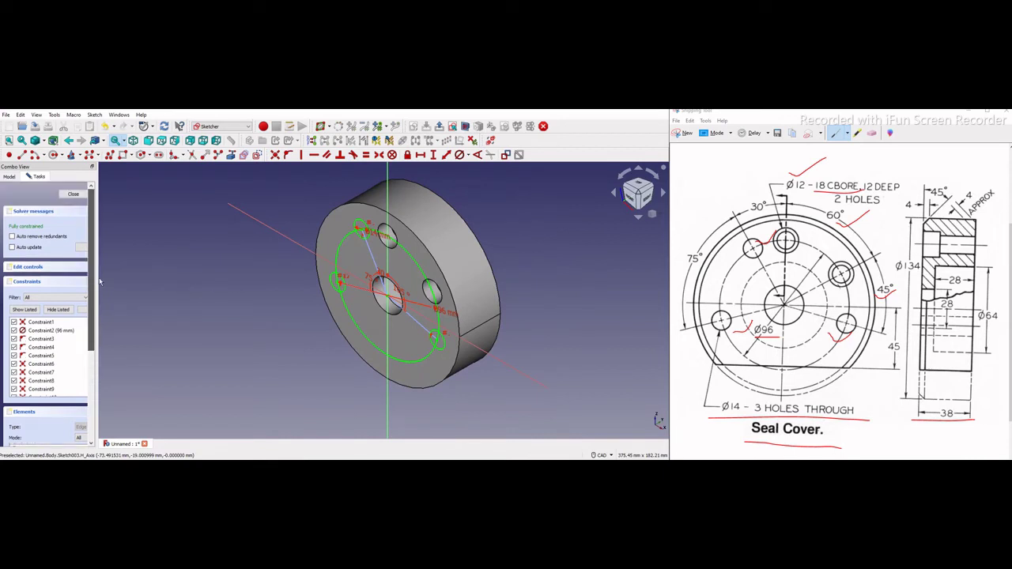
click(73, 194)
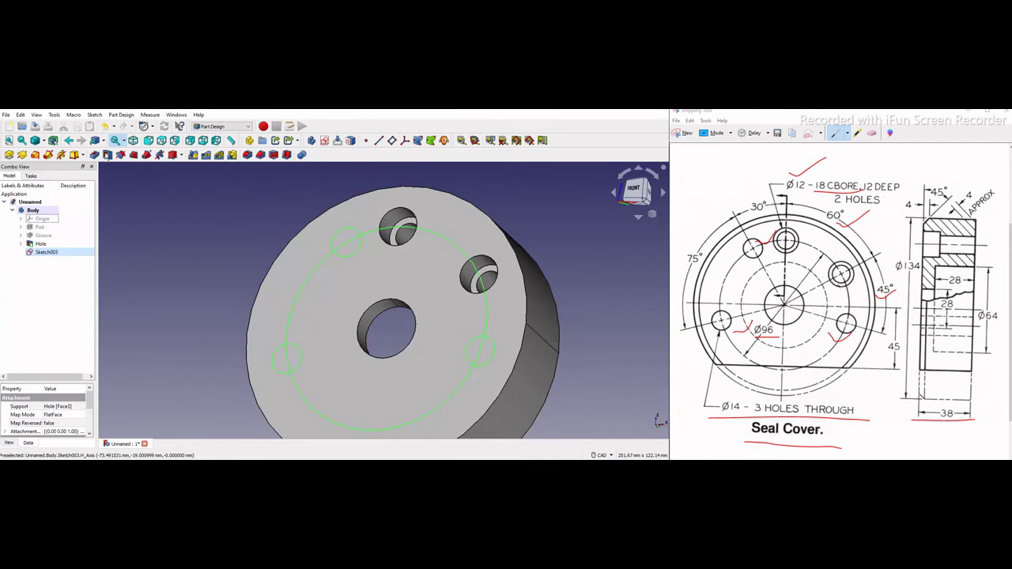
Cut the three small circles as plain holes with a 14 mm diameter and a depth of Through all.
click(107, 155)
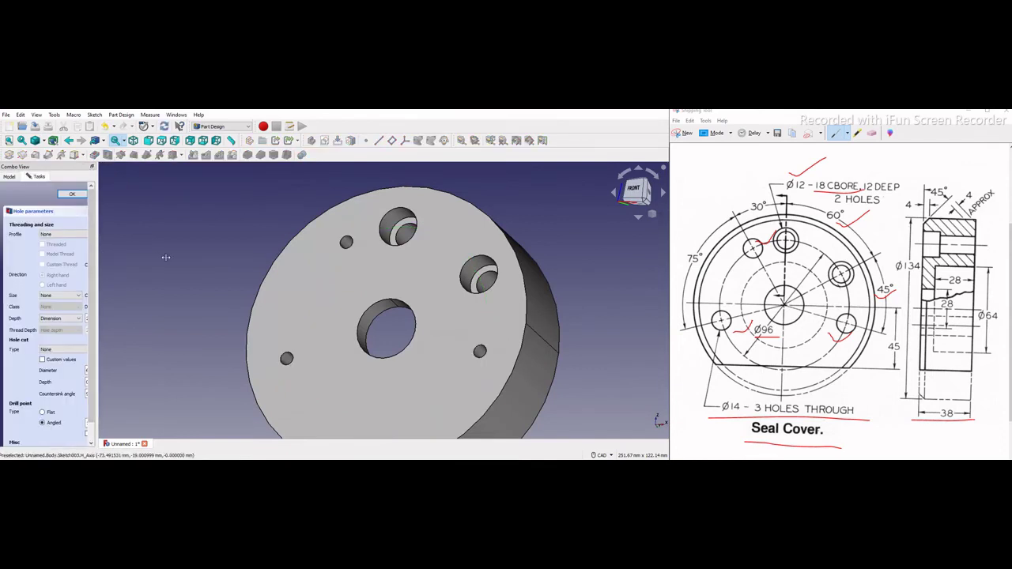
drag(95, 257, 186, 257)
drag(144, 307, 103, 307)
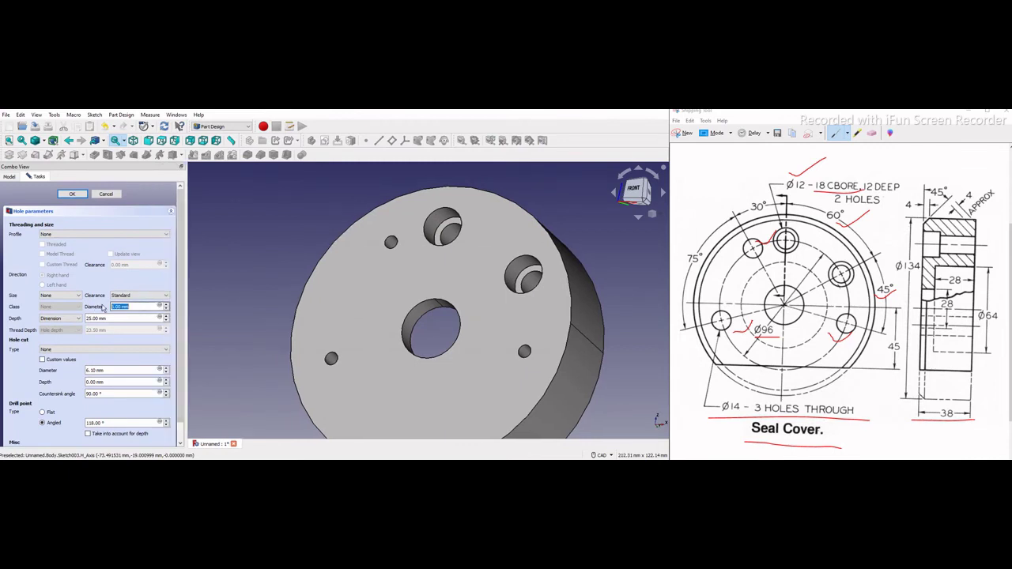
text(14)
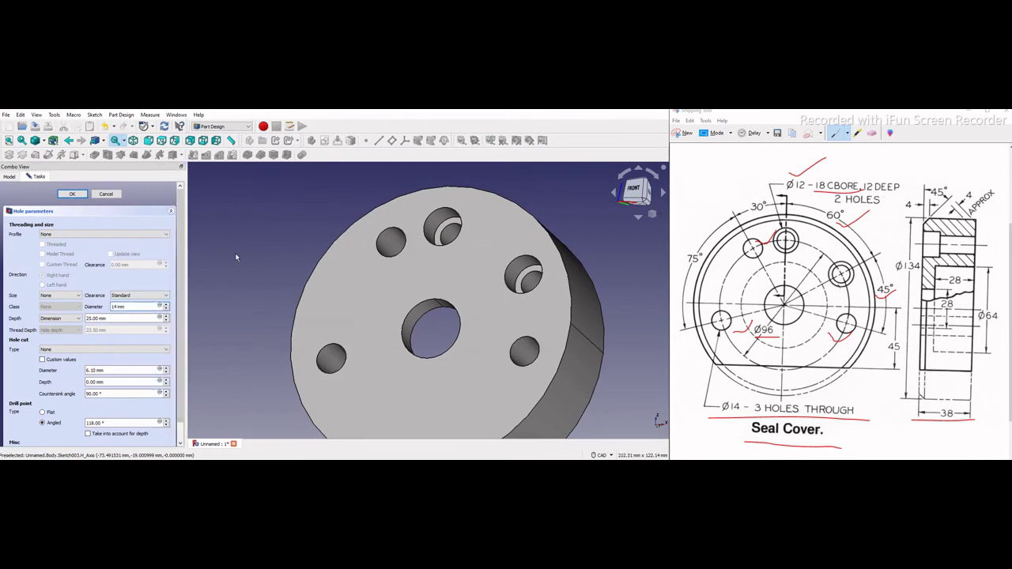
click(61, 317)
click(62, 331)
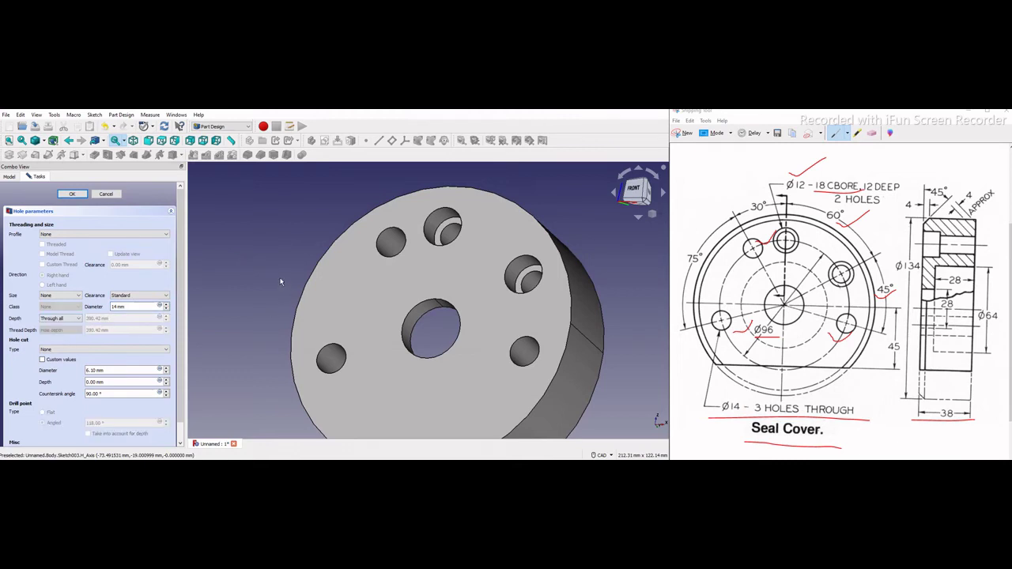
scroll(280, 282, down, 3)
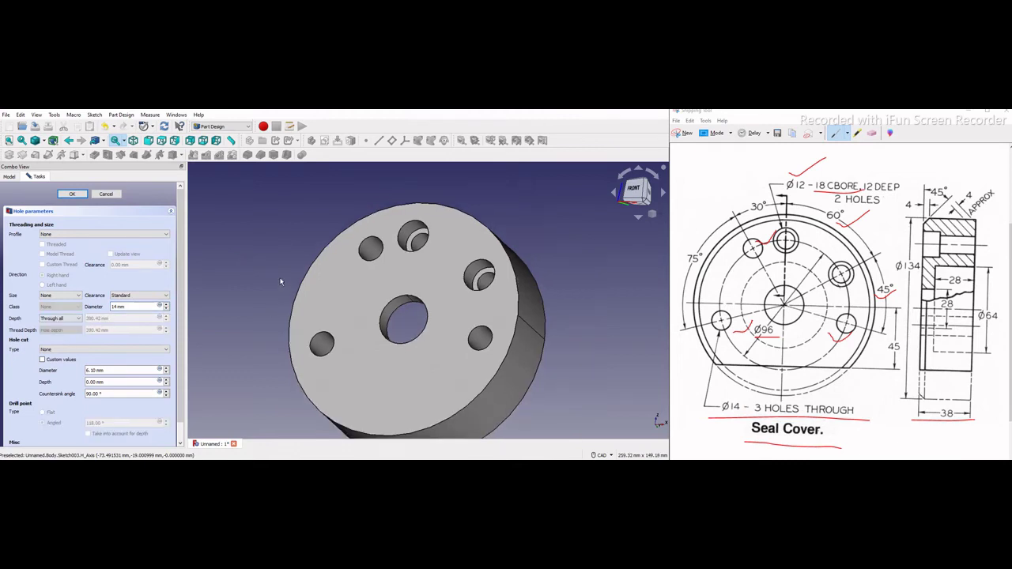
click(43, 360)
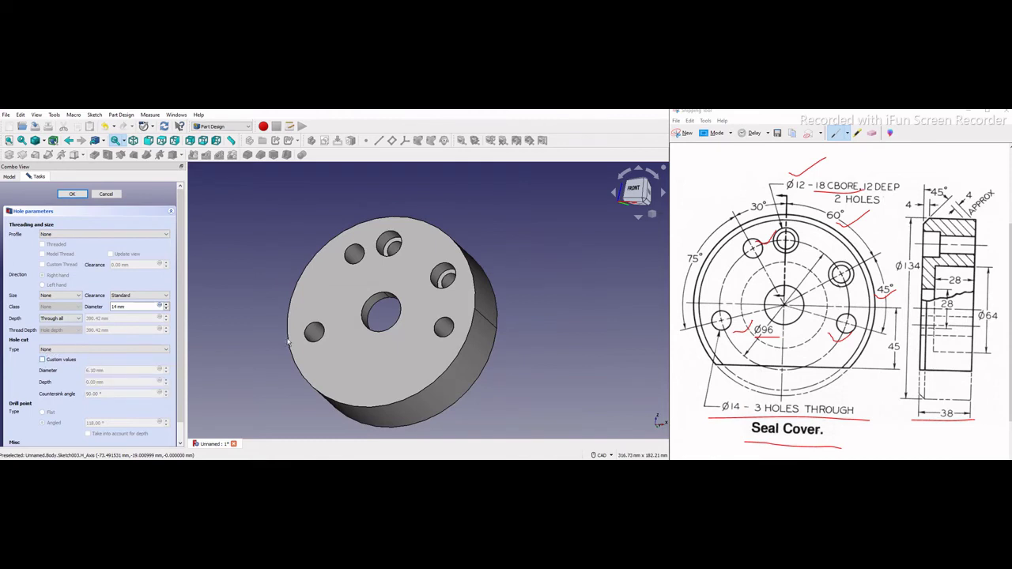
scroll(375, 300, up, 1)
middle_drag(378, 302, 369, 327)
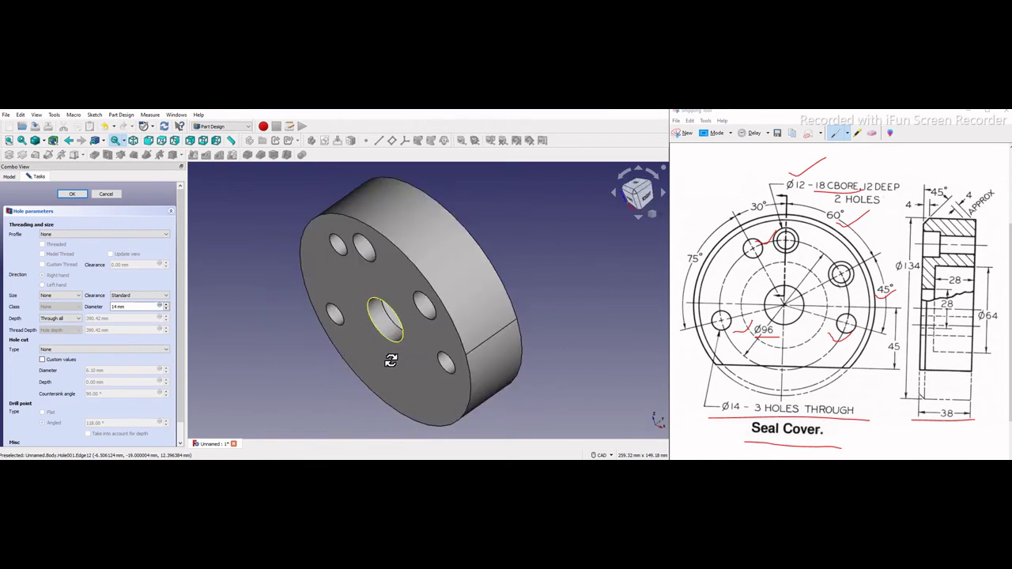
middle_drag(391, 361, 247, 345)
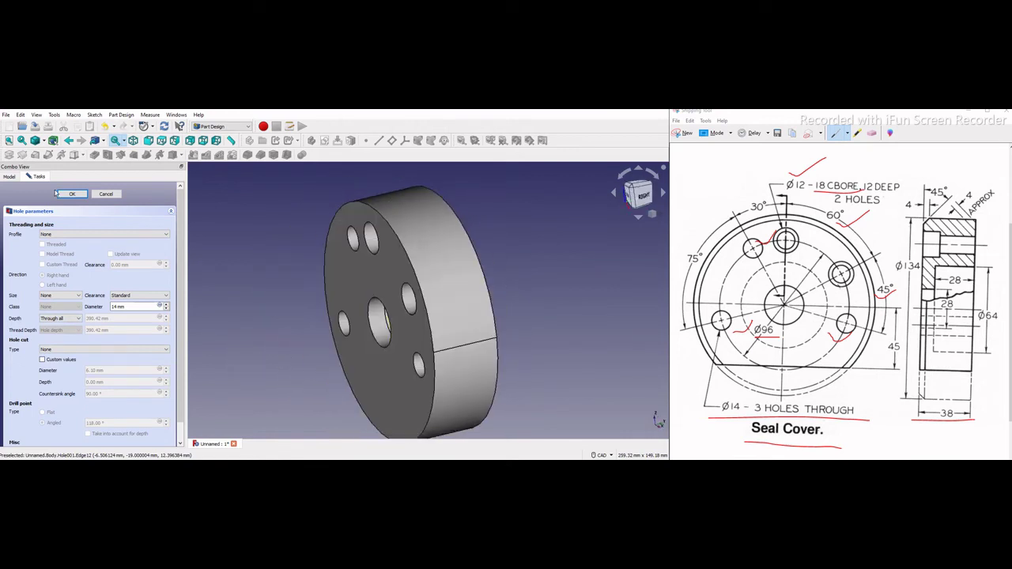
click(71, 195)
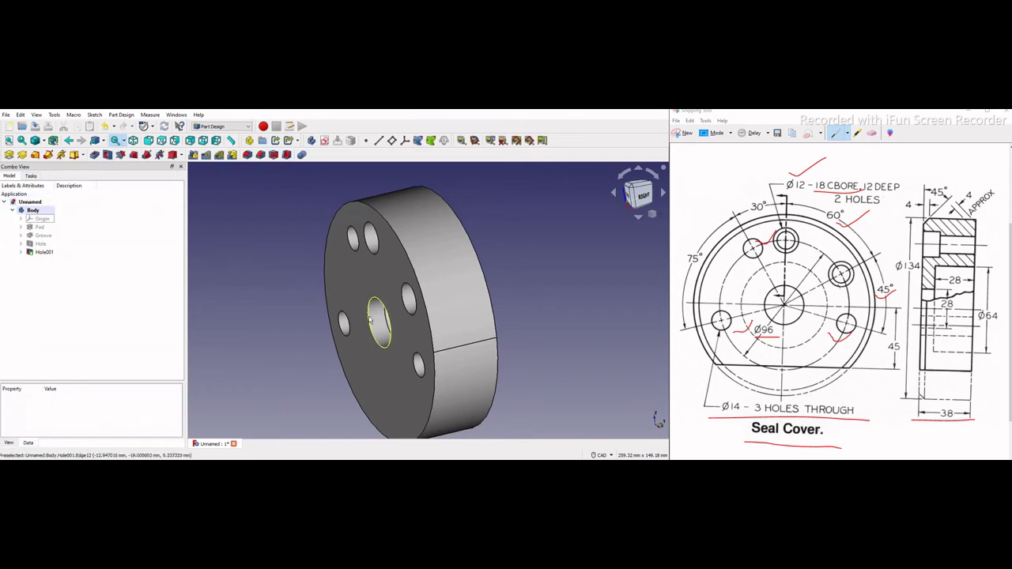
Outline the segment cut off below the flat on the reference drawing and tick its 45 dimension.
middle_drag(371, 320, 476, 313)
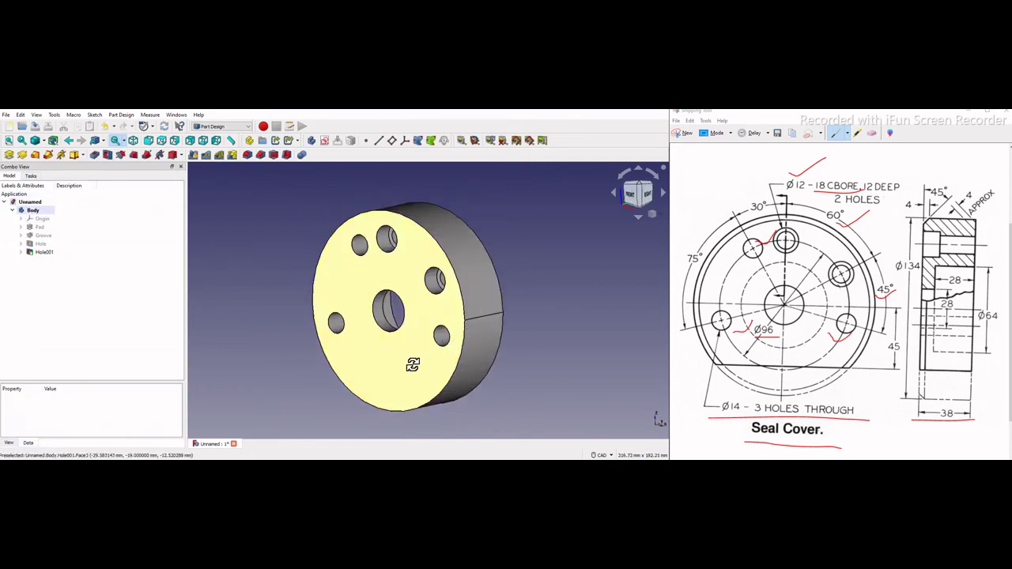
middle_drag(413, 365, 389, 325)
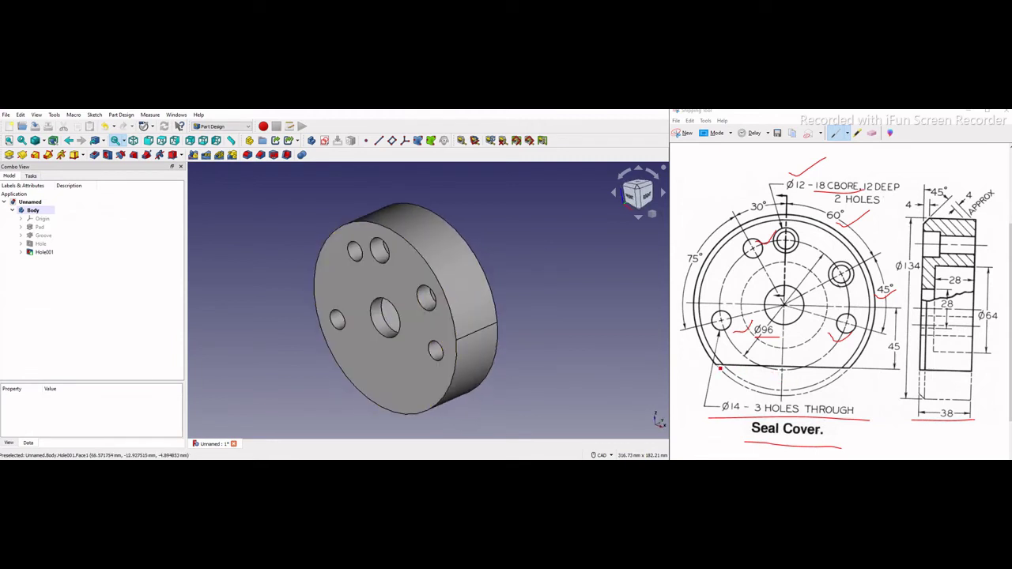
click(720, 369)
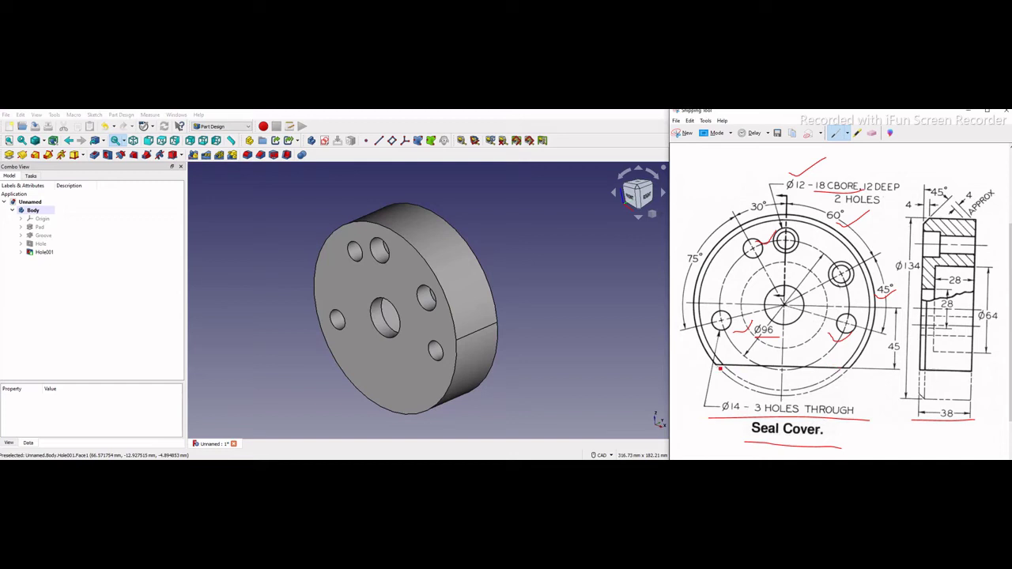
mouse_move(720, 369)
mouse_down()
mouse_move(845, 367)
mouse_move(845, 376)
mouse_up()
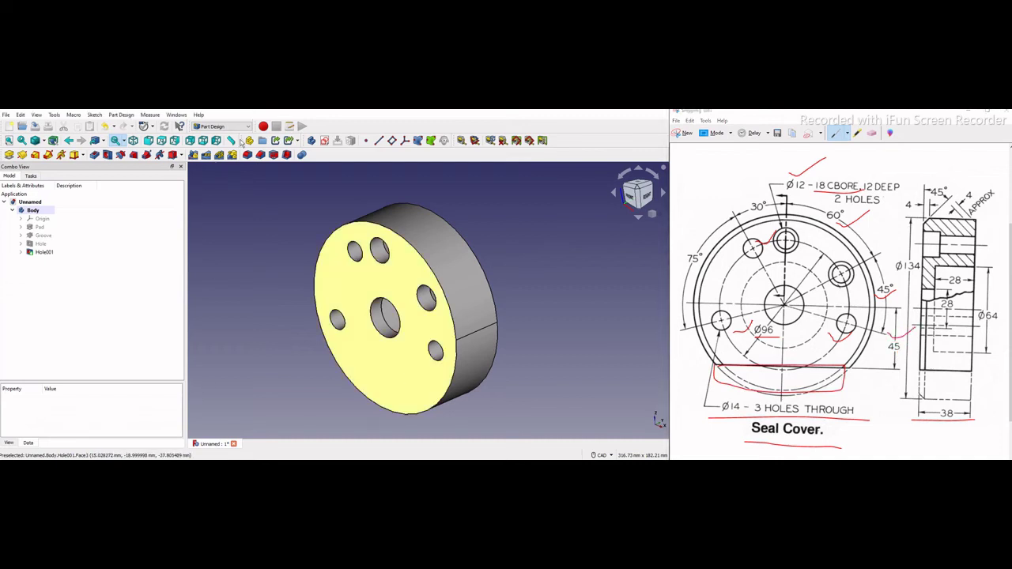
Start a sketch on the disc's front face and draw a wide rectangle across its lower part, upper edge about 51 mm below the centre.
click(406, 376)
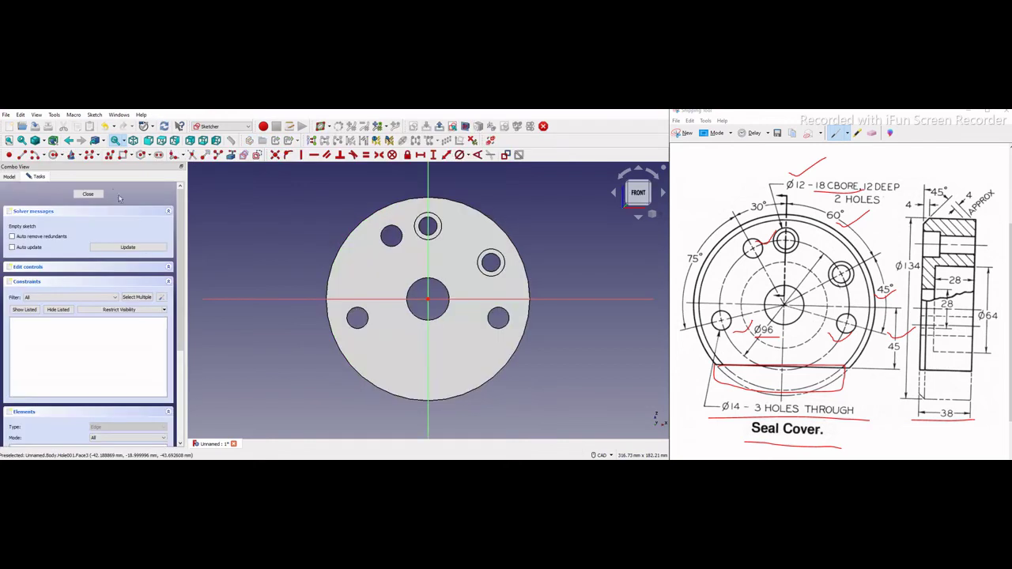
scroll(276, 274, down, 2)
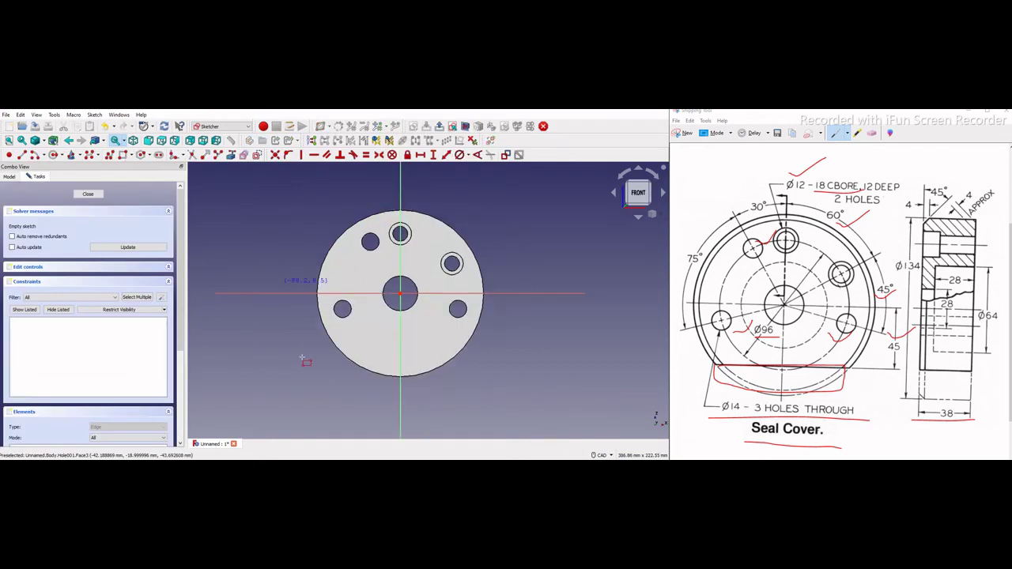
click(302, 358)
click(569, 409)
right_click(555, 322)
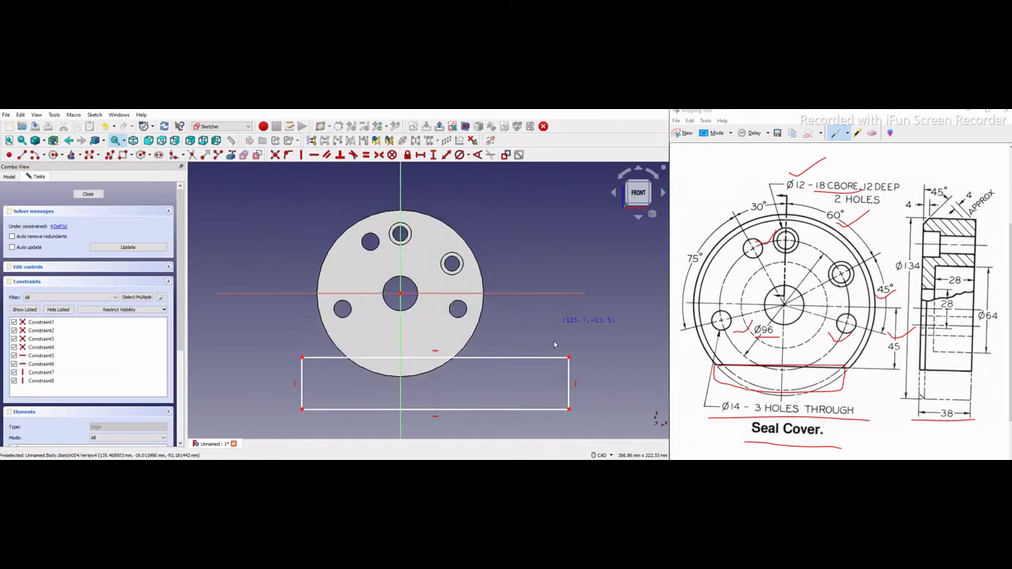
Constrain the vertical distance from the disc's centre to the rectangle's upper right corner to 45 mm.
click(568, 359)
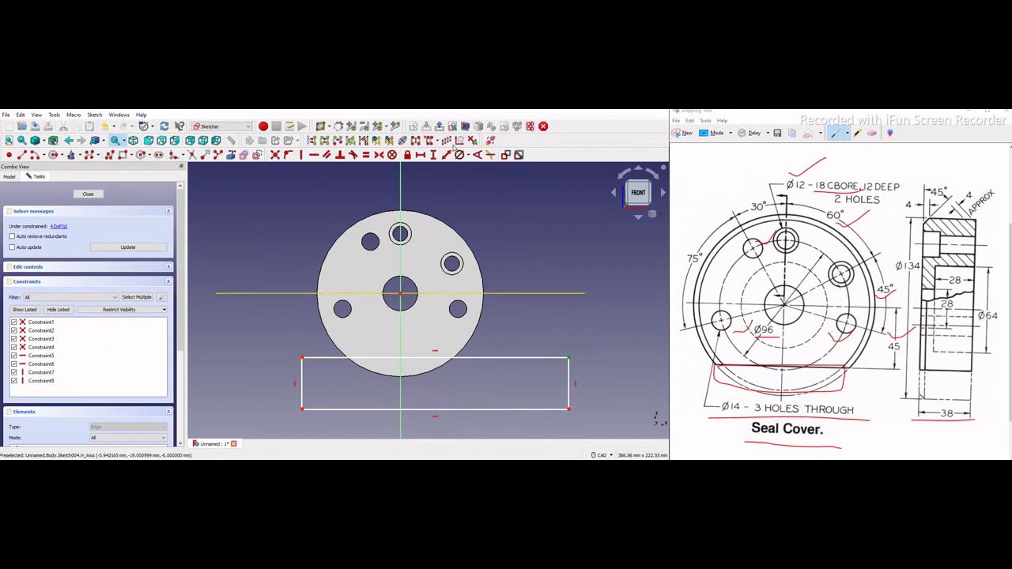
click(433, 154)
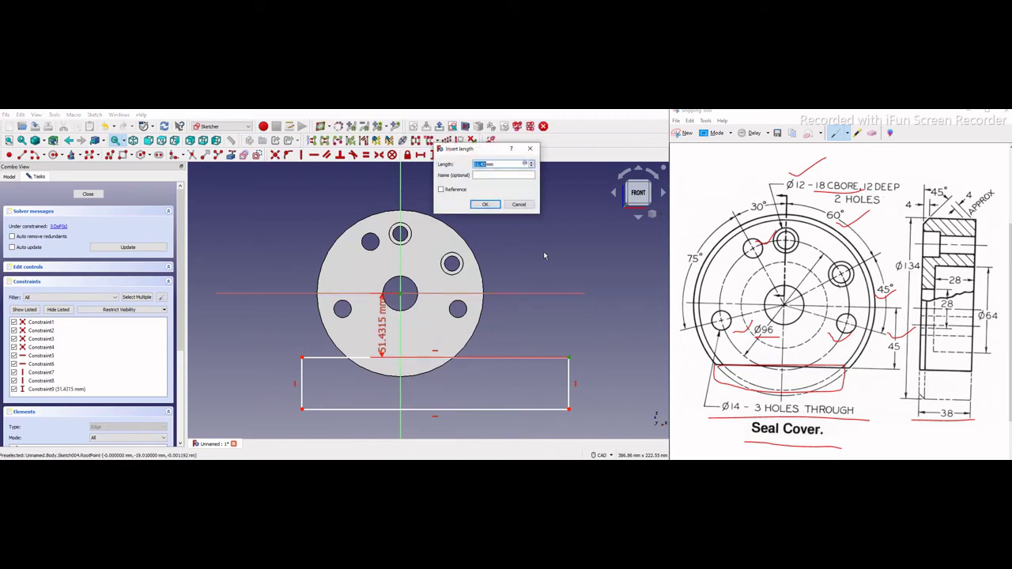
text(45)
key(Return)
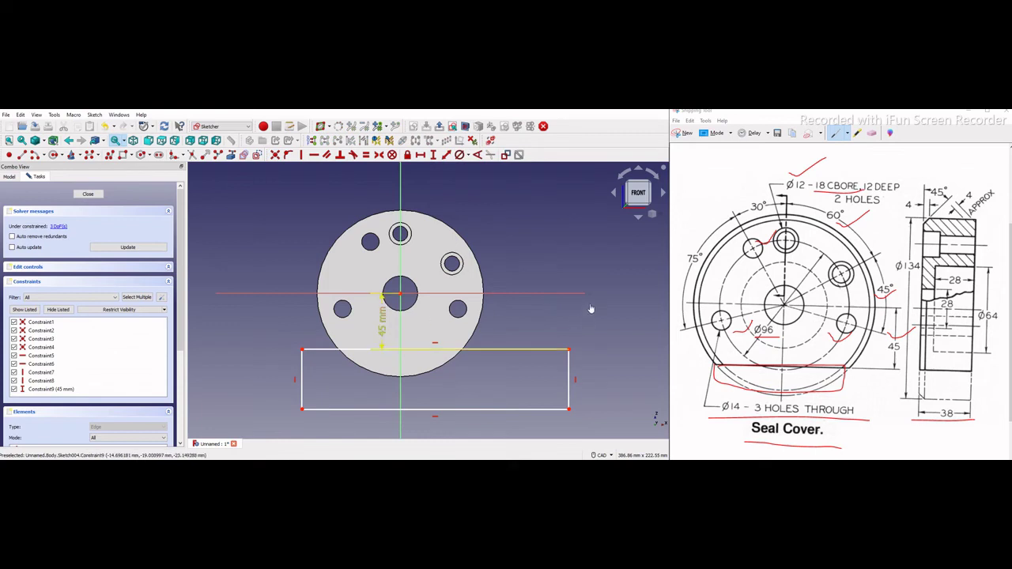
Shrink the rectangle to just enclose the disc's lower segment, place the 45 mm dimension beside the disc, and close the sketch.
drag(591, 309, 594, 262)
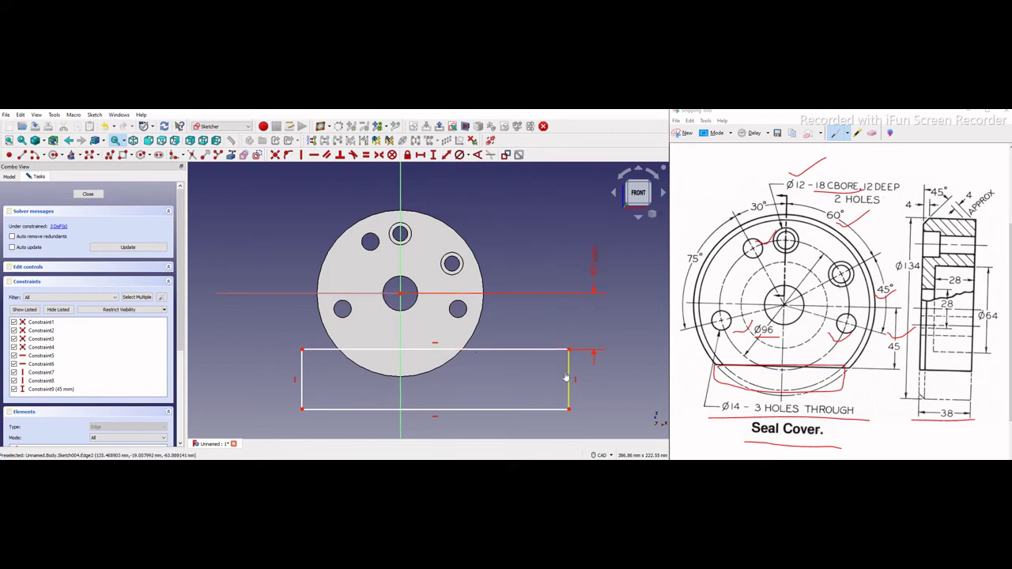
drag(566, 377, 477, 370)
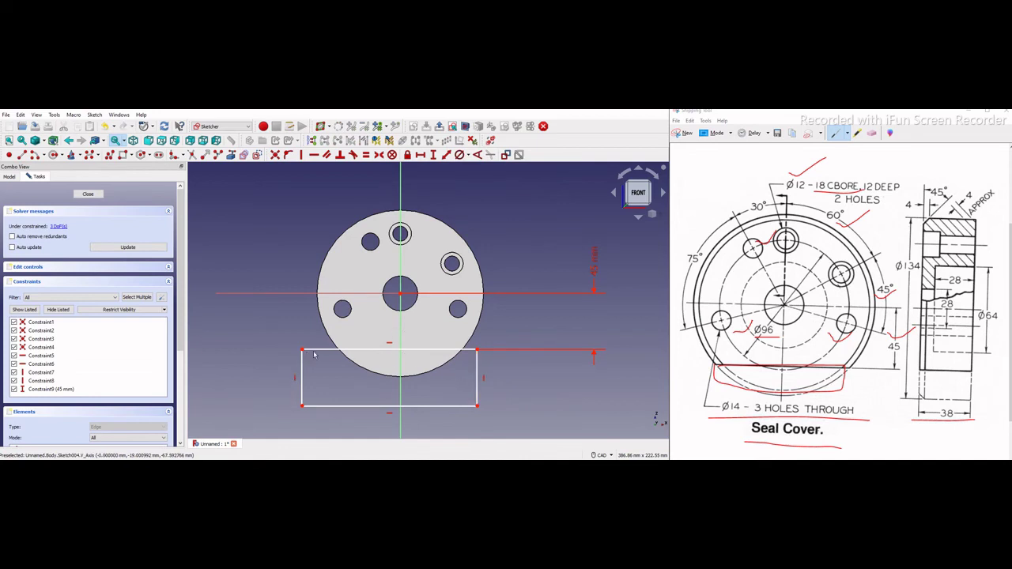
drag(304, 365, 330, 360)
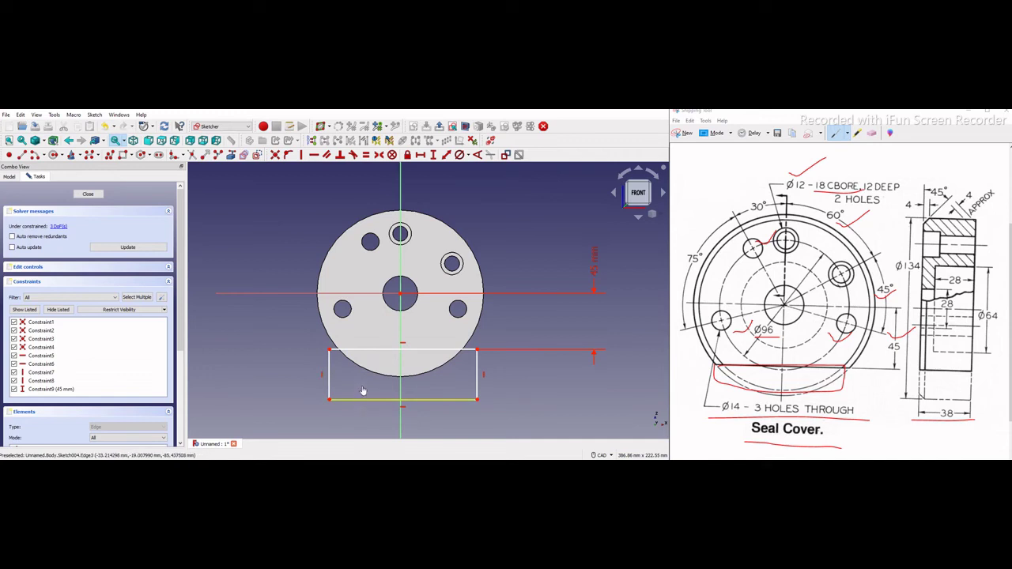
drag(363, 400, 358, 390)
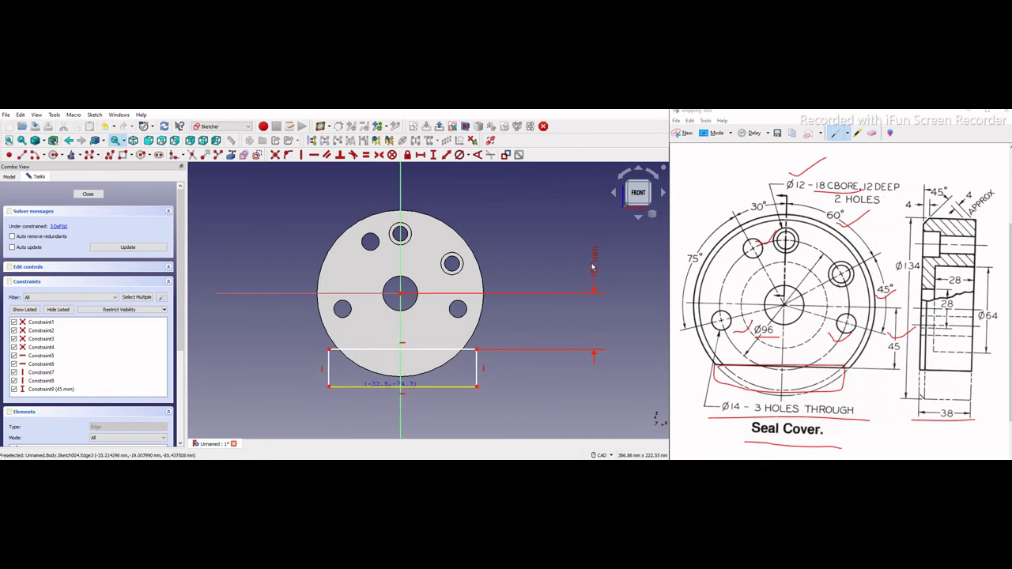
drag(593, 267, 518, 329)
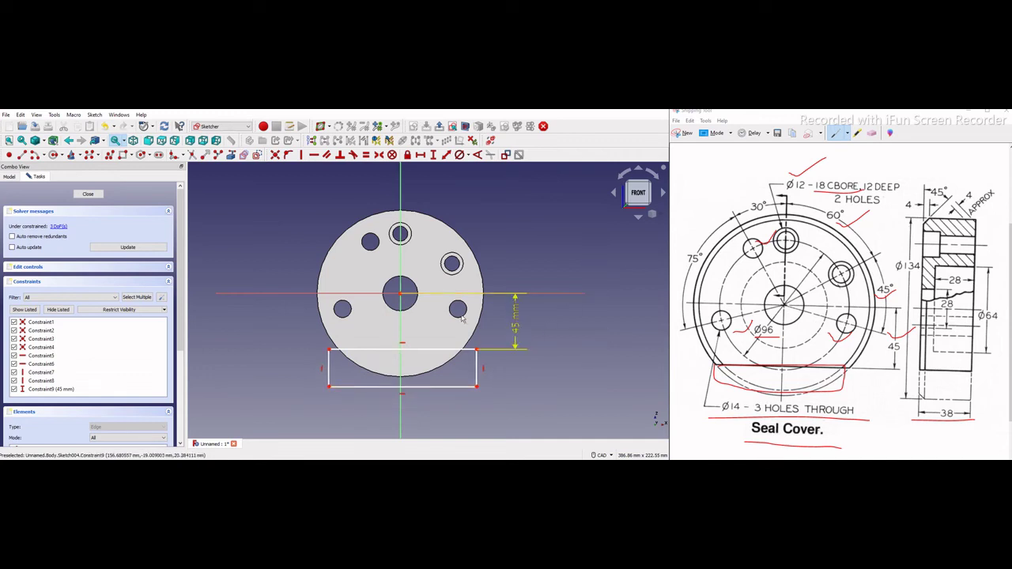
click(88, 194)
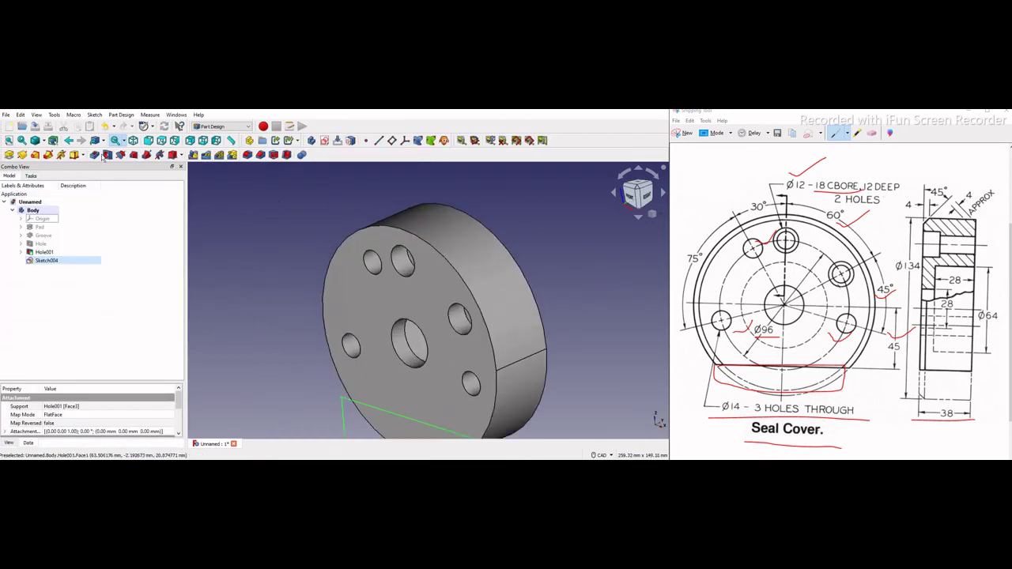
Pocket the rectangle sketch with type Through all to cut the flat along the disc's lower side.
click(94, 155)
scroll(272, 231, down, 2)
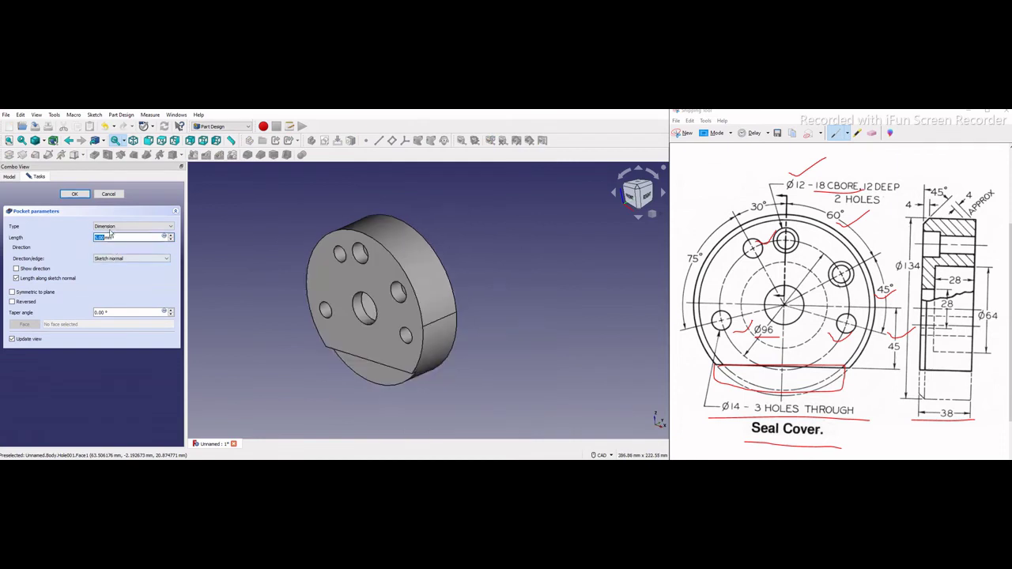
click(119, 226)
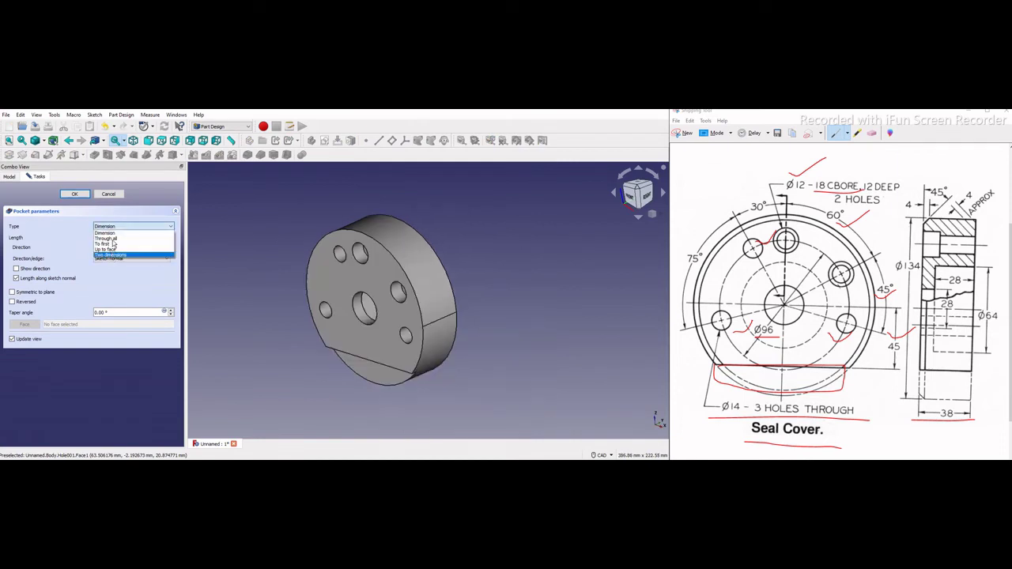
click(113, 234)
click(75, 194)
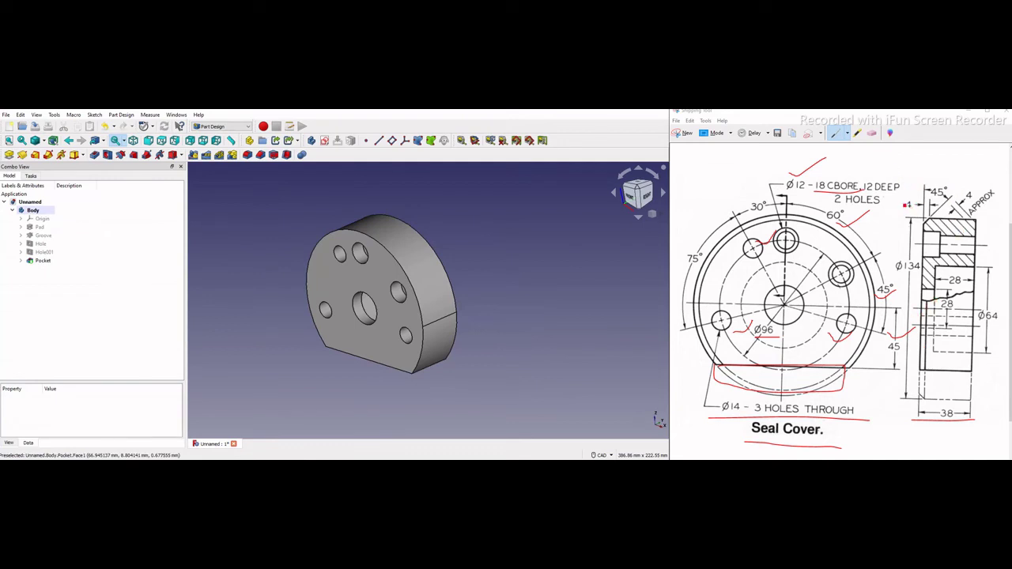
Tick the 45° and 4 mm chamfer dimensions on the reference drawing's section view.
click(911, 212)
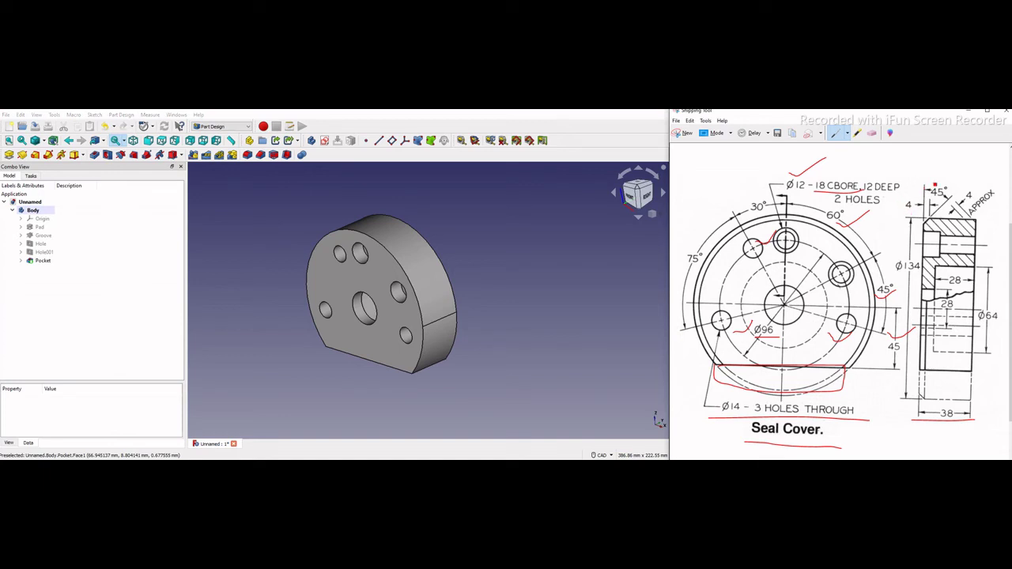
drag(967, 175, 934, 191)
drag(922, 187, 896, 204)
click(400, 267)
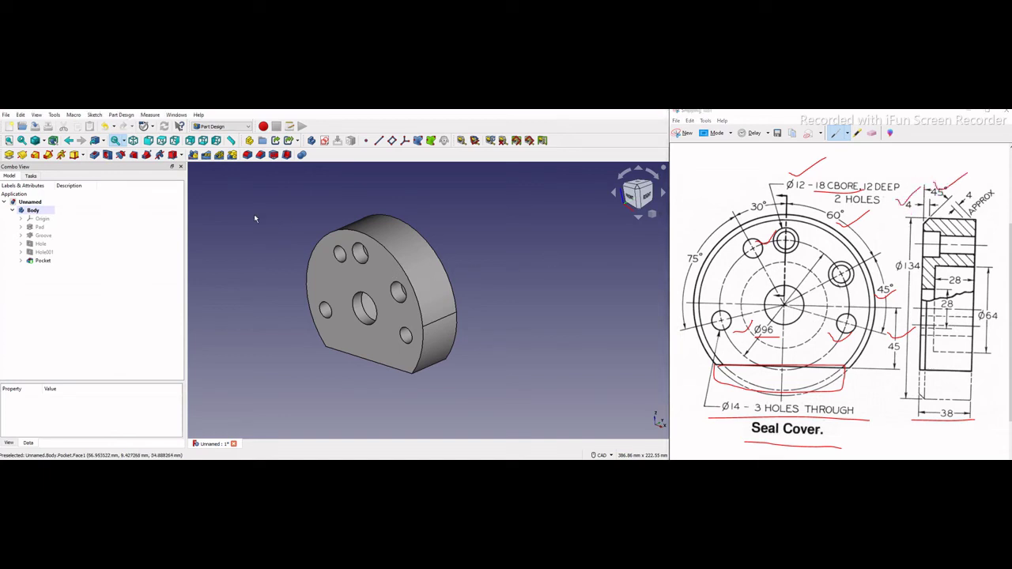
click(261, 155)
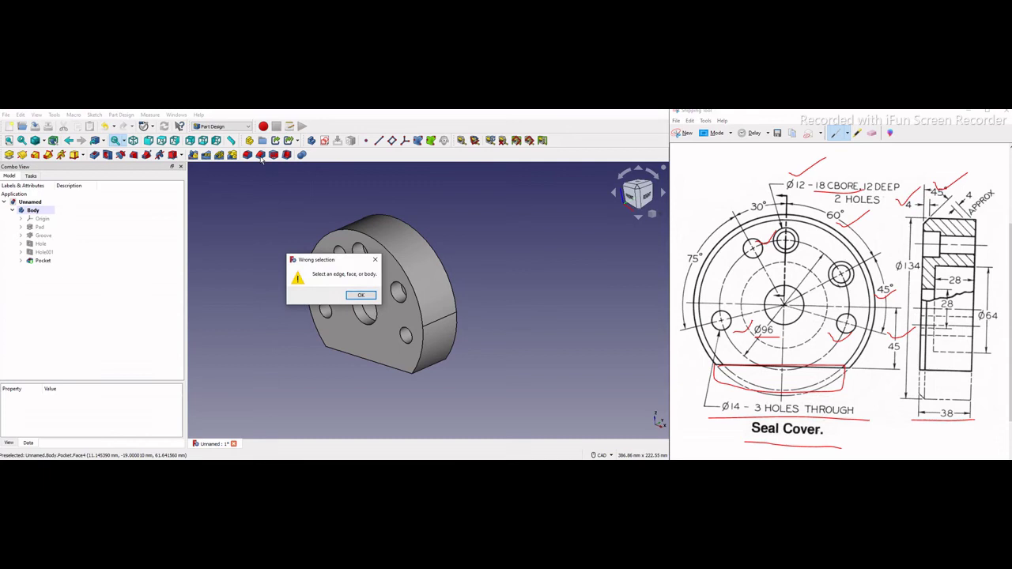
click(360, 295)
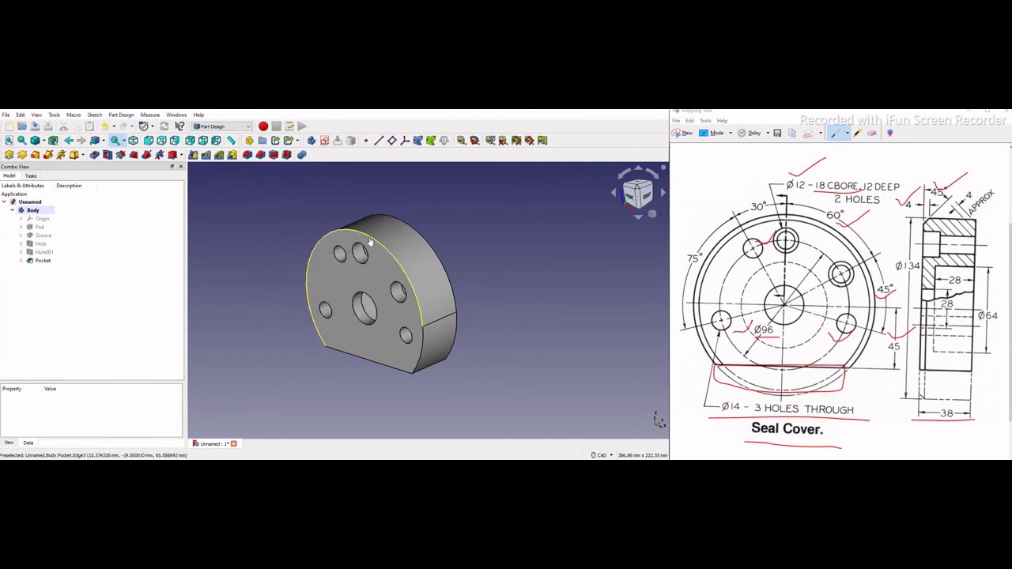
Chamfer the curved outer rim edges on the disc's front and back faces with type Equal distance and size 4 mm.
click(373, 324)
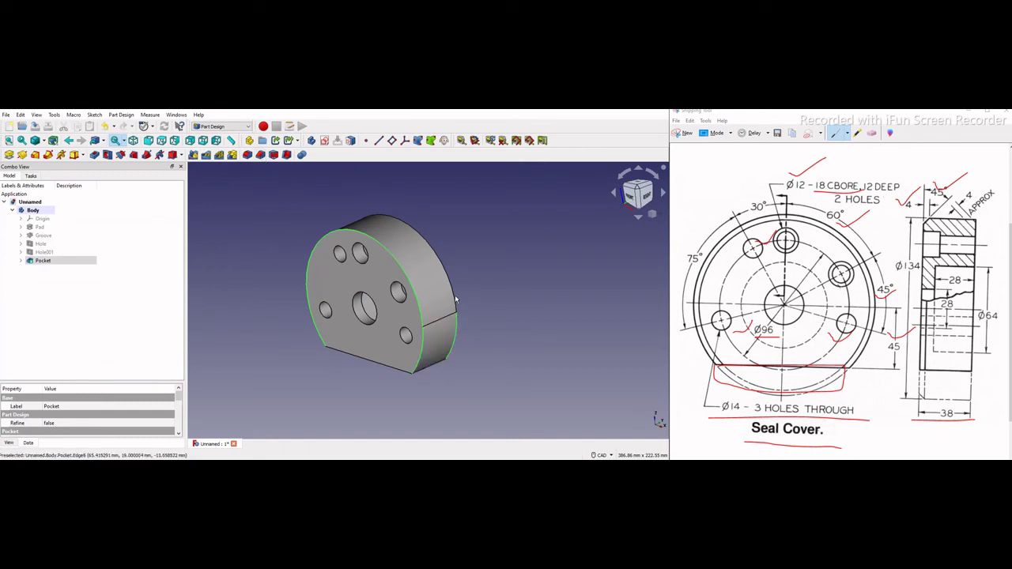
click(261, 155)
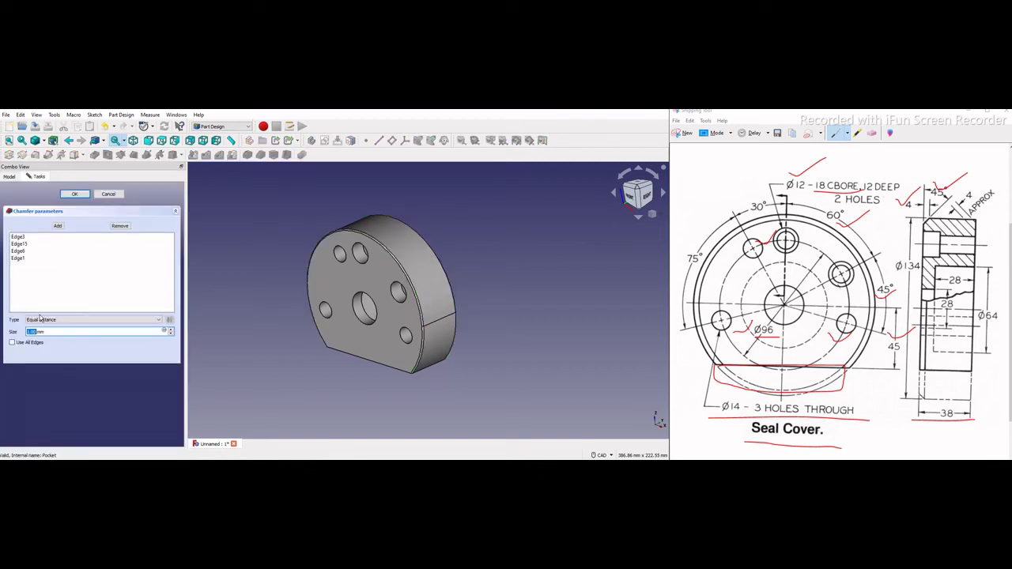
text(4)
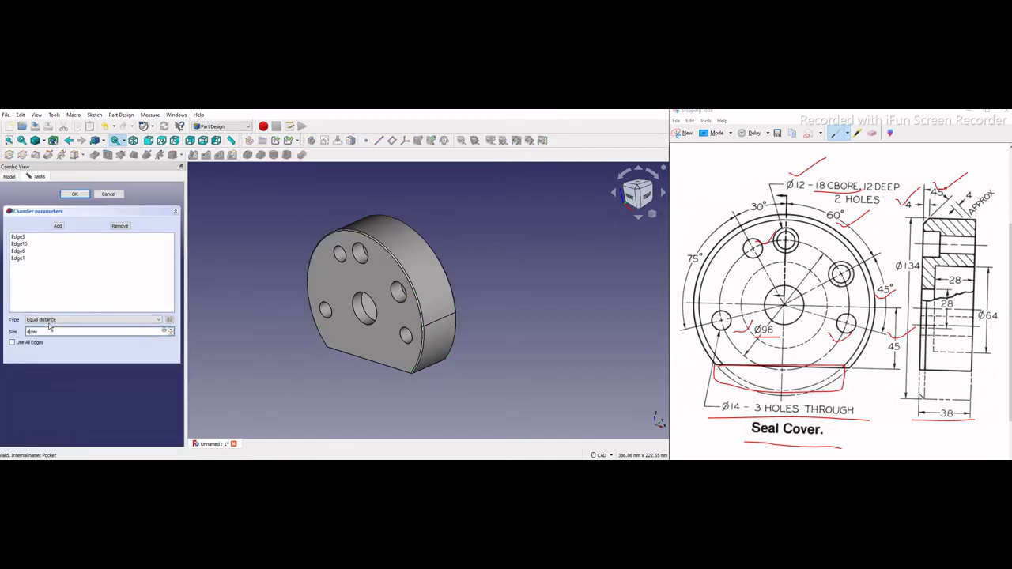
click(51, 321)
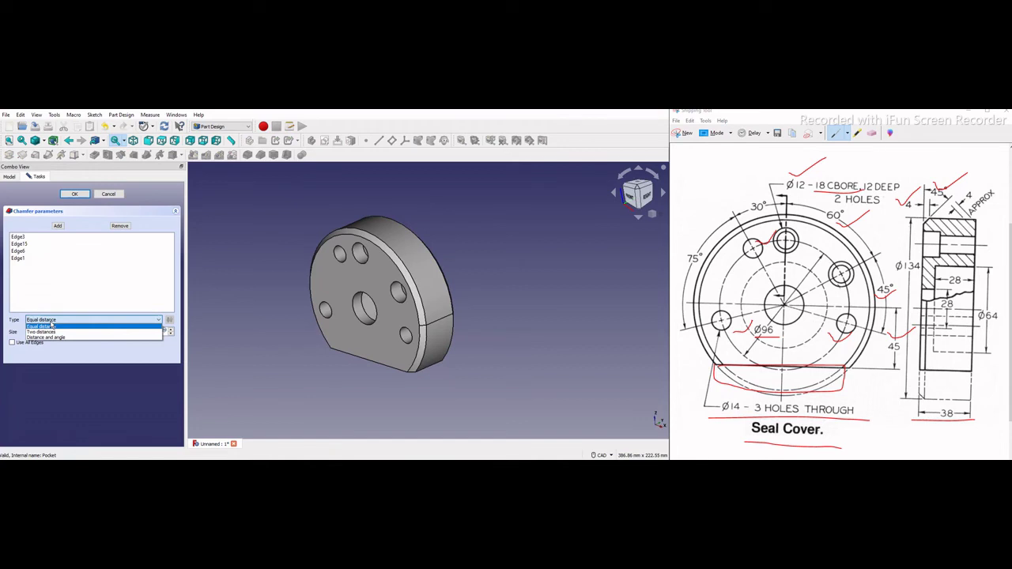
click(51, 325)
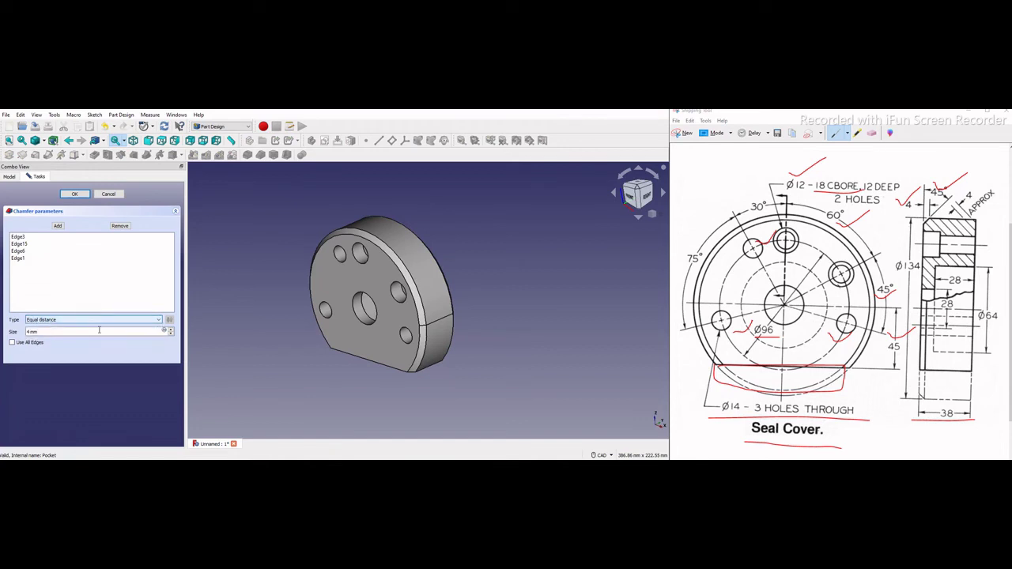
click(75, 195)
Examine the chamfered rim and the holes from several angles and close up, ending in the isometric view.
middle_drag(422, 328, 436, 327)
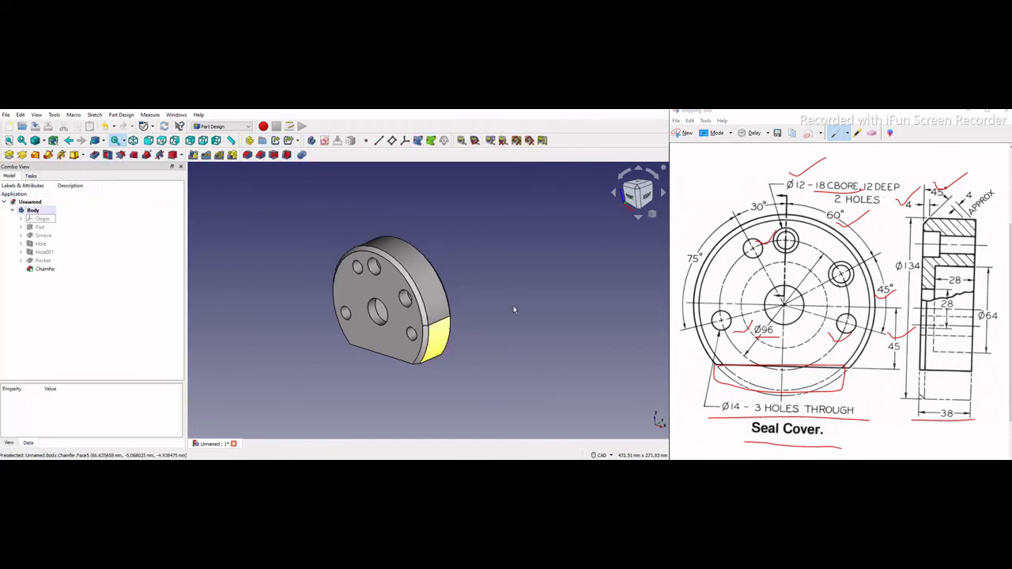
scroll(514, 310, up, 2)
mouse_move(514, 310)
middle_down()
mouse_move(381, 298)
mouse_move(498, 301)
middle_up()
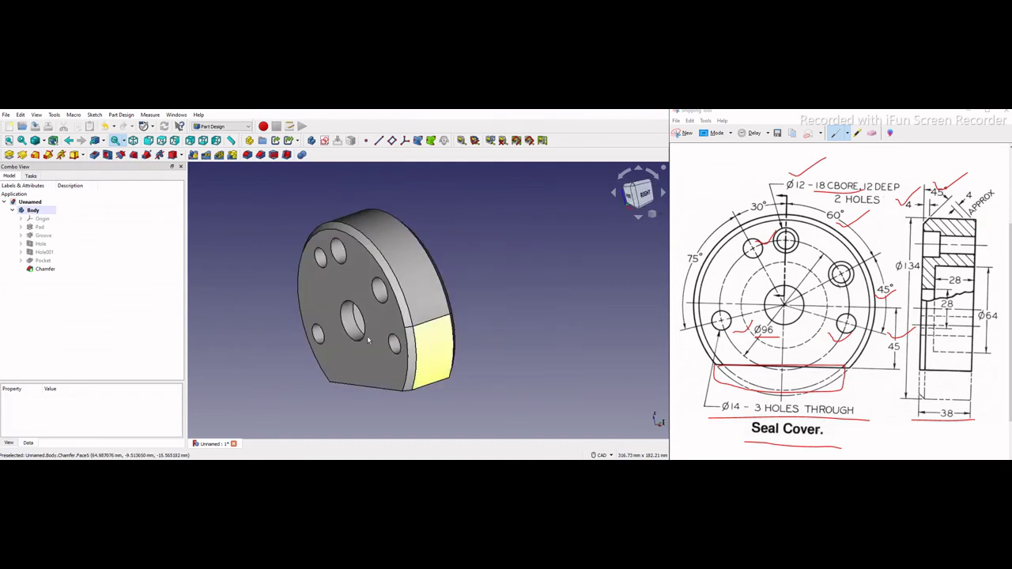
scroll(368, 340, down, 4)
scroll(341, 337, up, 4)
middle_drag(341, 337, 344, 358)
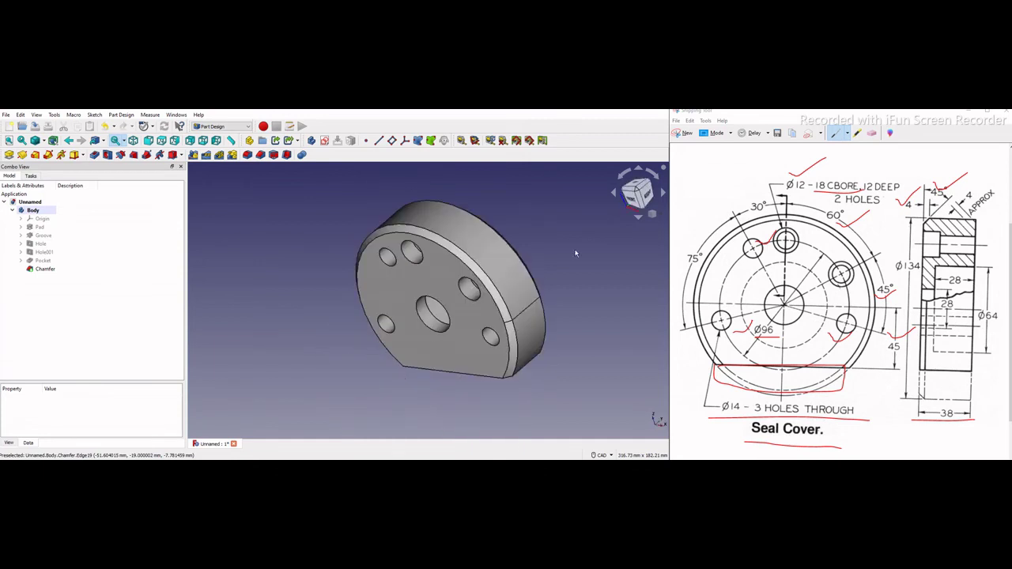
scroll(396, 267, up, 2)
scroll(285, 327, down, 2)
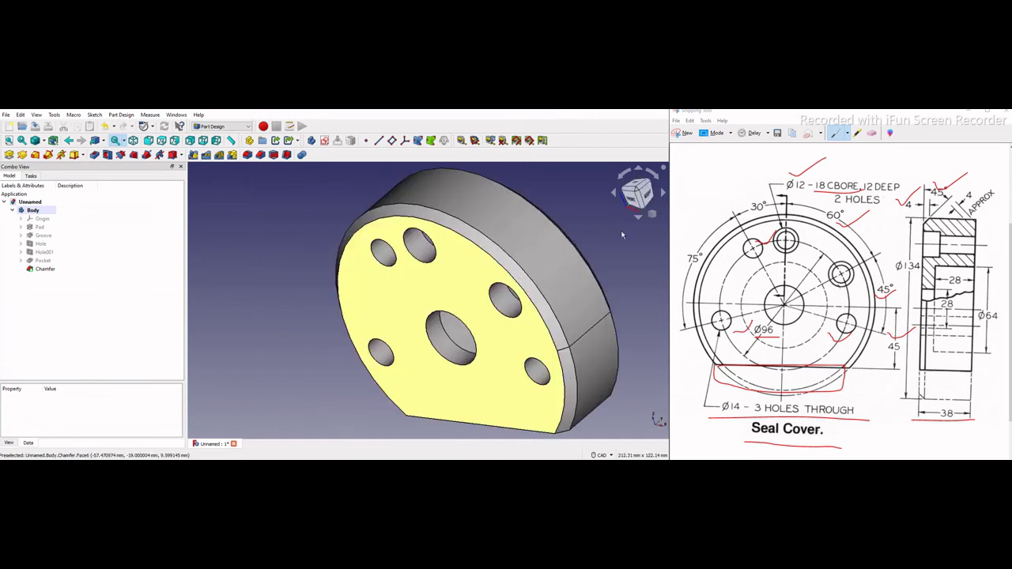
click(655, 216)
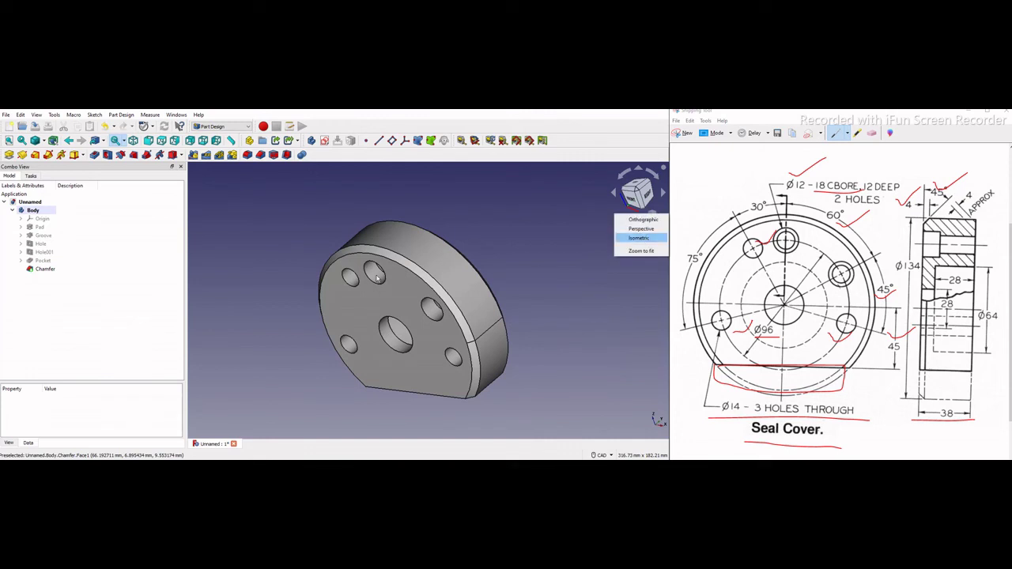
click(642, 251)
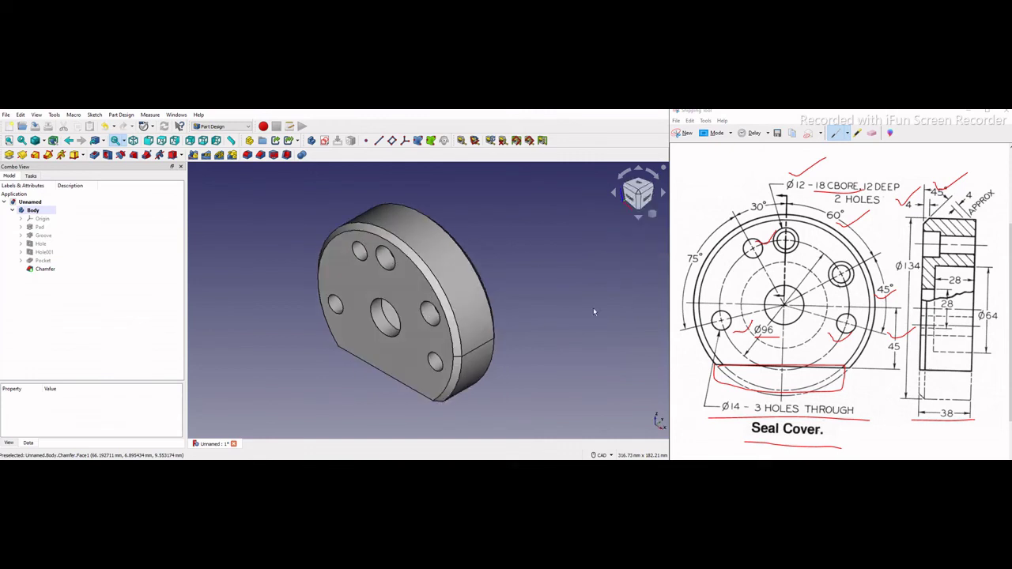
Switch to the Part workbench, add a cube primitive, and select it.
click(226, 129)
click(211, 213)
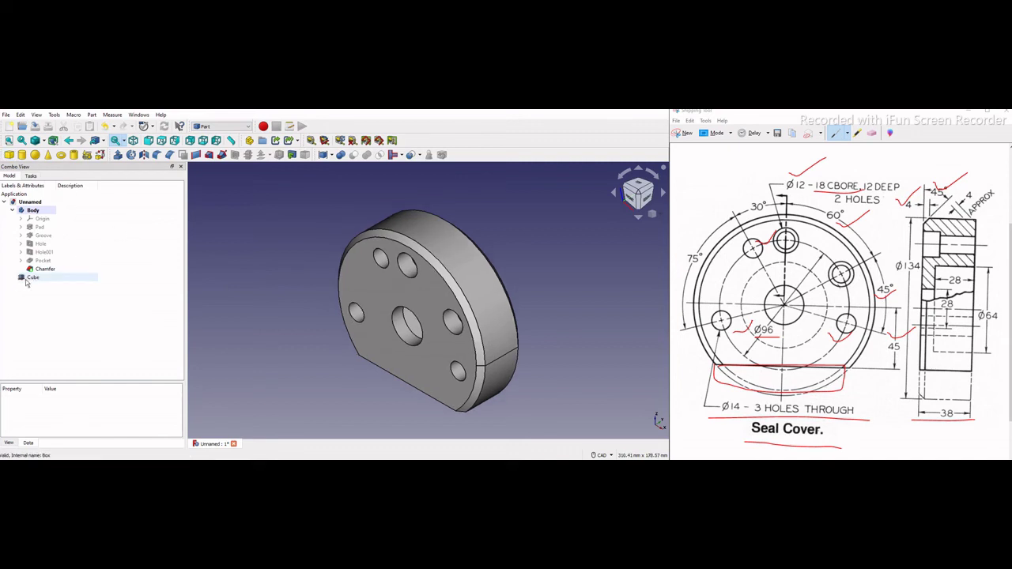
click(27, 281)
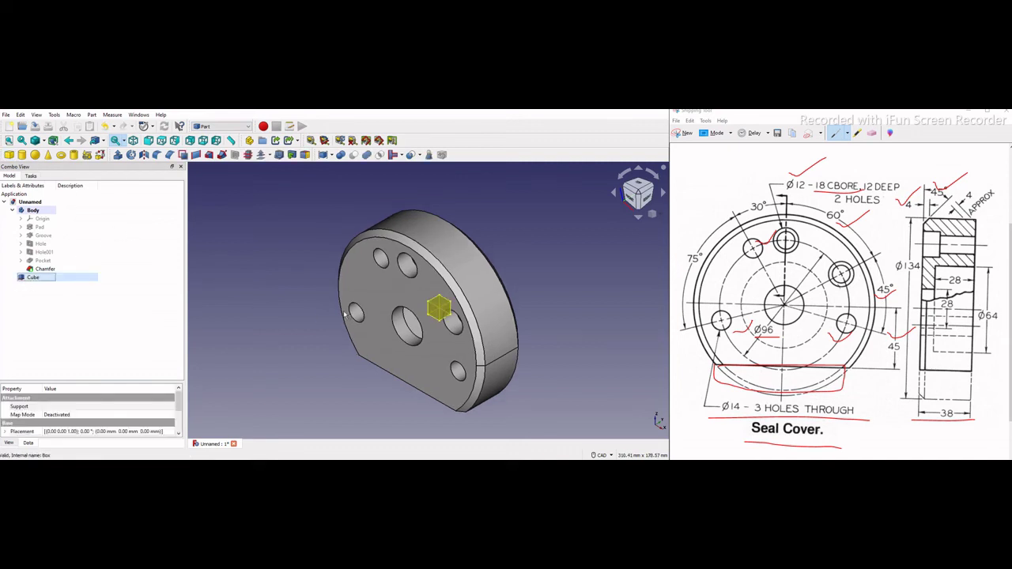
Set the cube's length and width to 100 mm each.
double_click(27, 281)
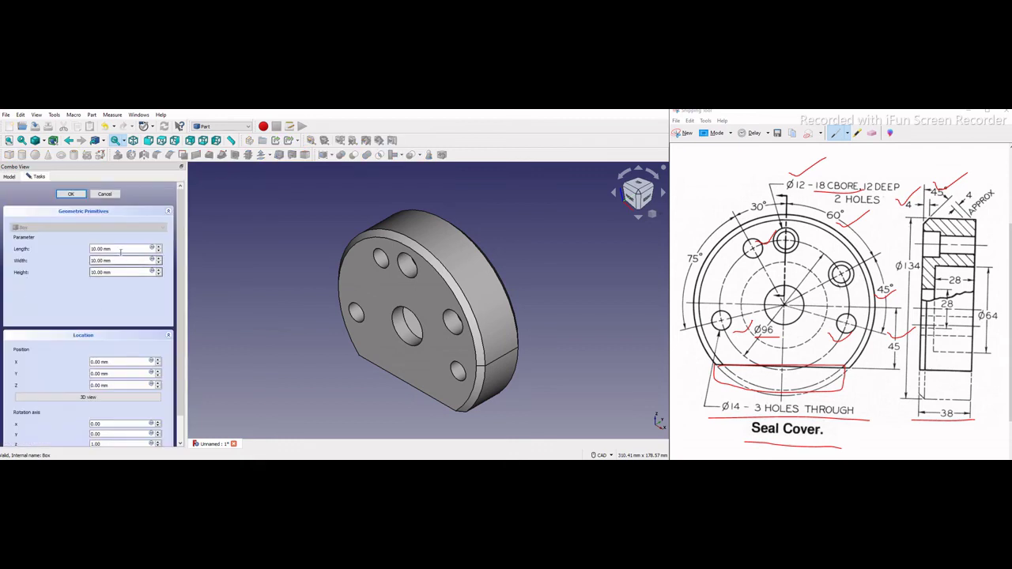
drag(118, 249, 71, 257)
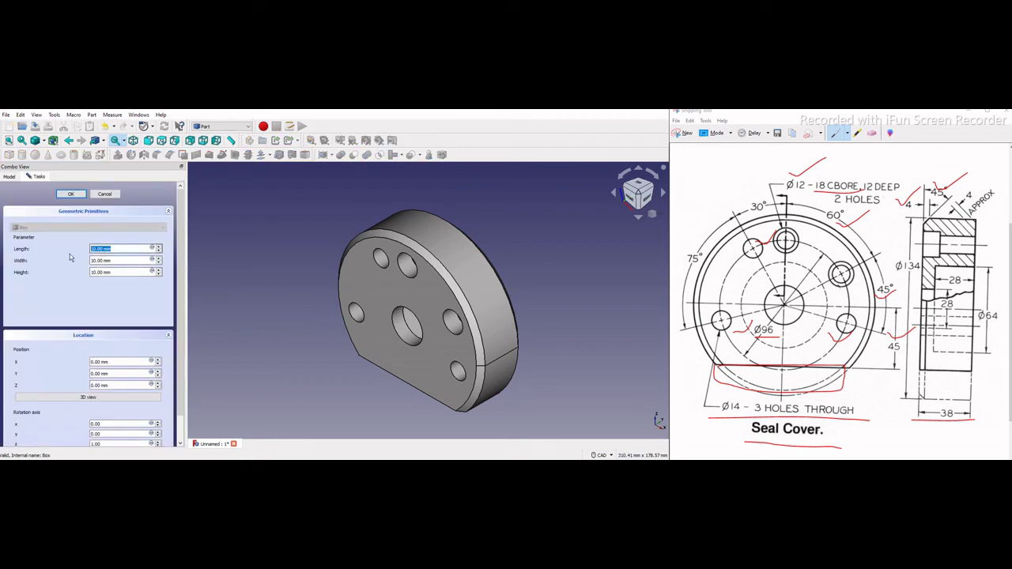
text(100 mm)
click(123, 263)
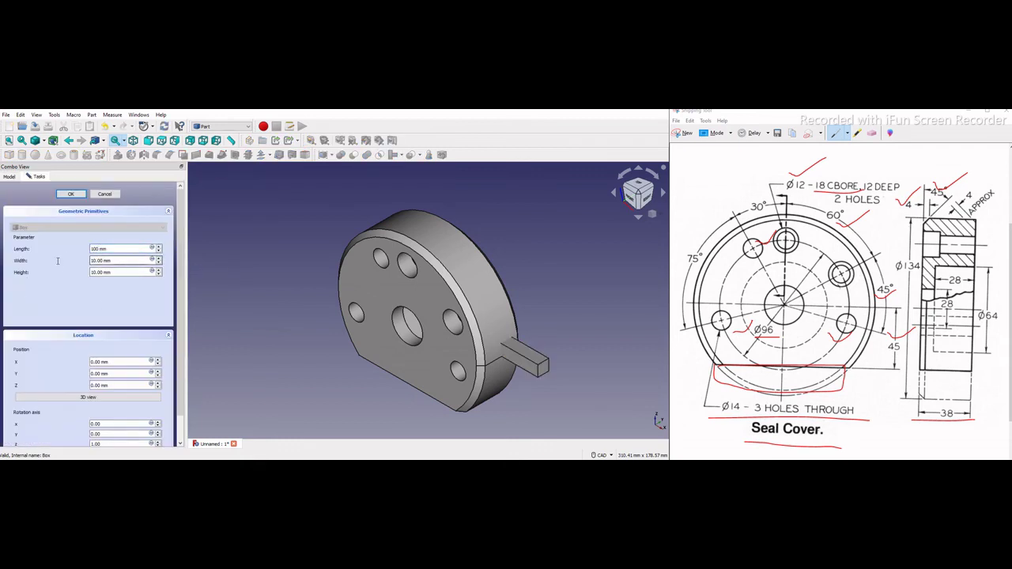
drag(58, 261, 58, 262)
text(100 mm)
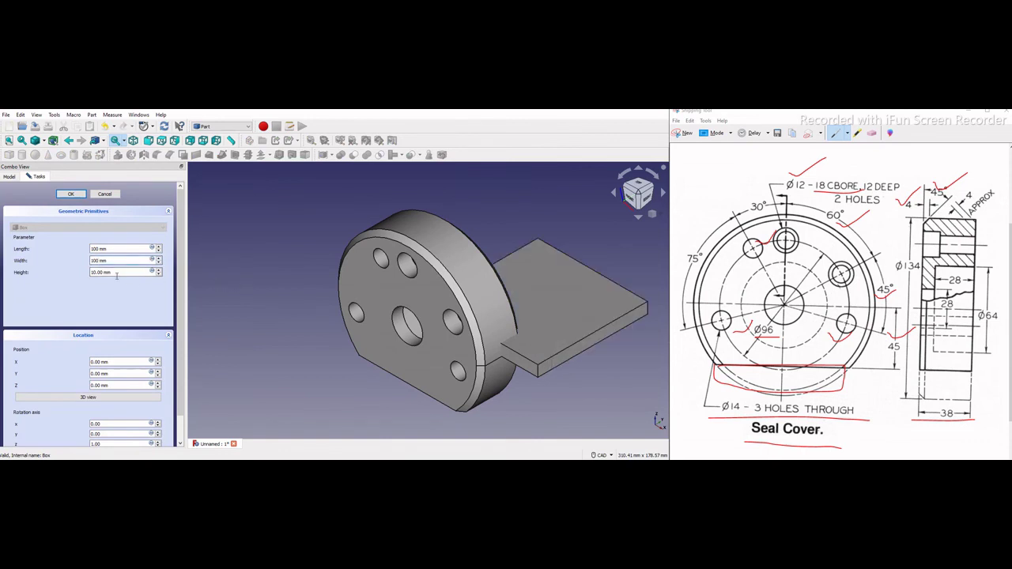
Set the cube's height to 150 mm.
drag(119, 272, 55, 274)
text(100 mm)
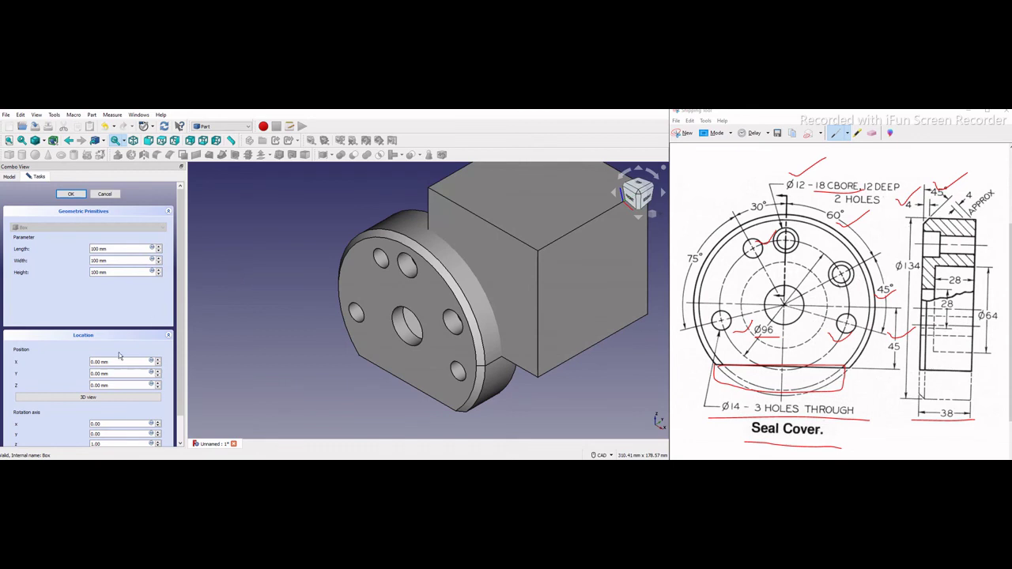
scroll(328, 301, down, 3)
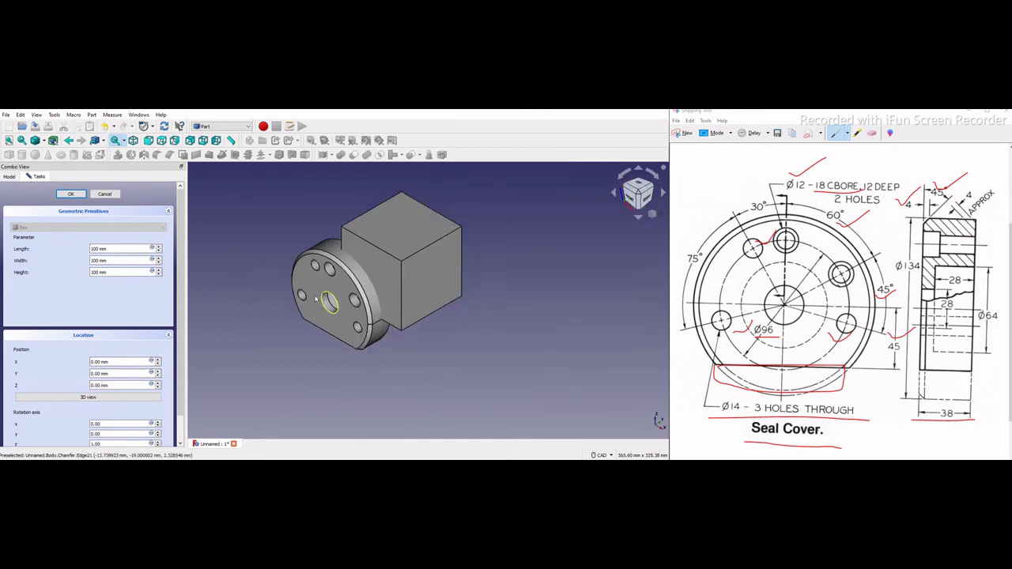
scroll(316, 298, up, 3)
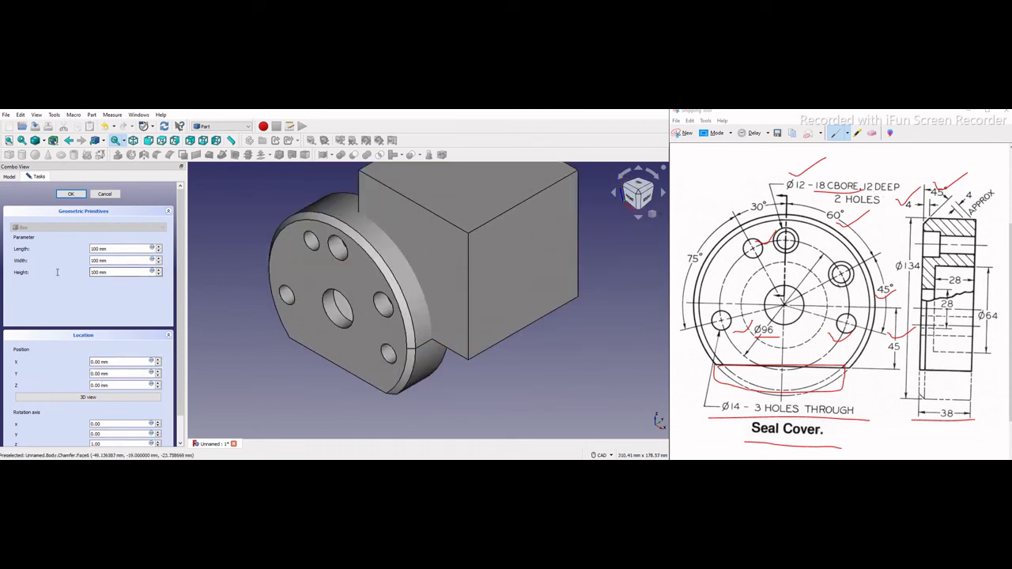
drag(113, 272, 57, 272)
text(150 mm)
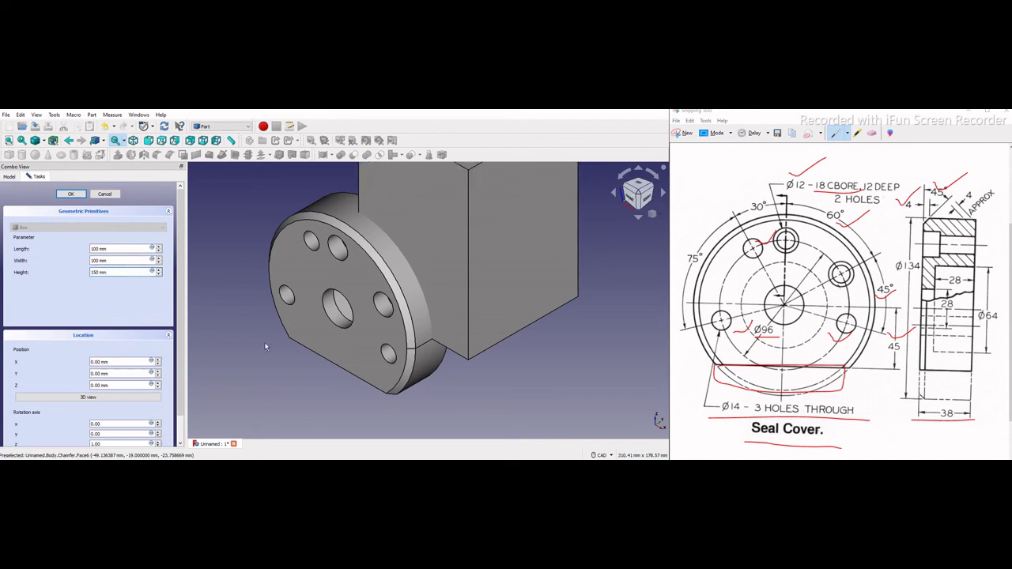
Position the cube at X 0 mm, Y -22 mm and Z -53 mm to enclose one half of the seal cover.
scroll(266, 347, down, 3)
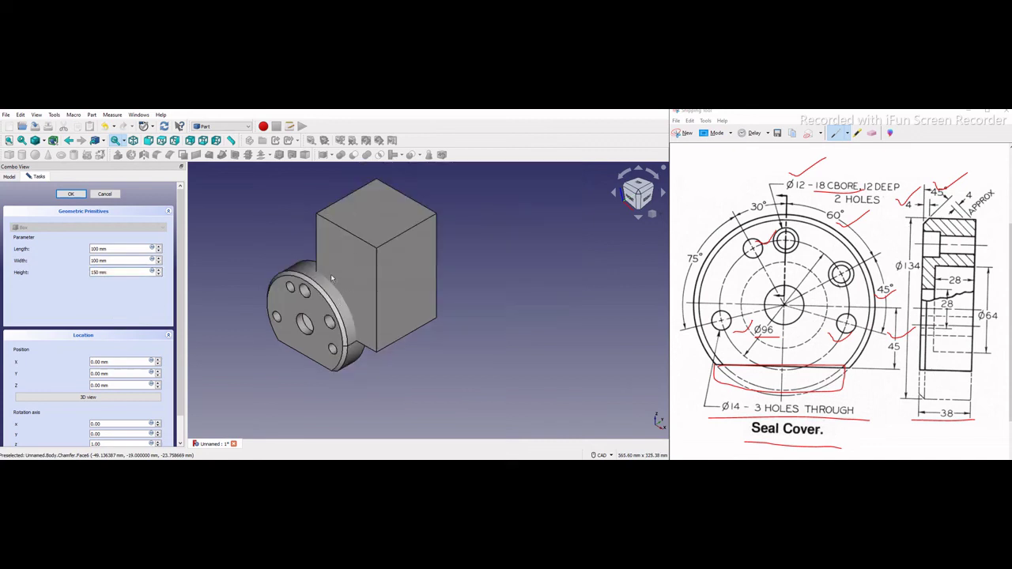
click(158, 365)
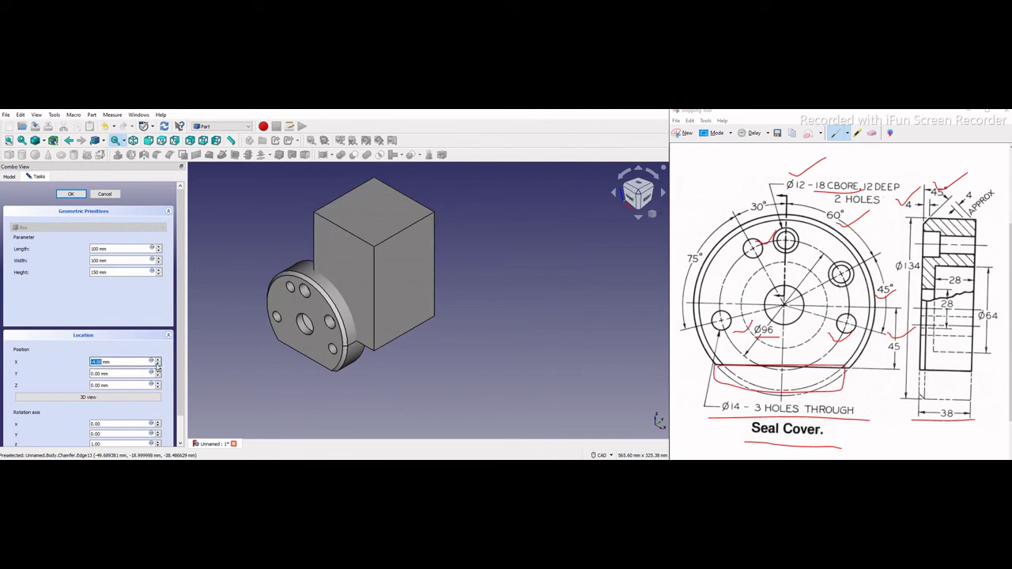
click(158, 365)
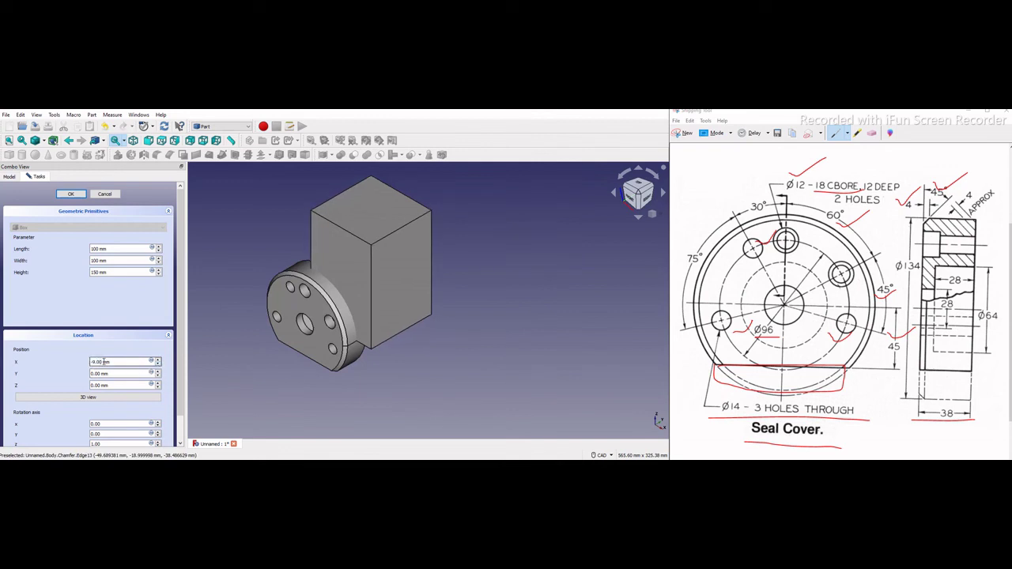
drag(105, 362, 56, 362)
text(0)
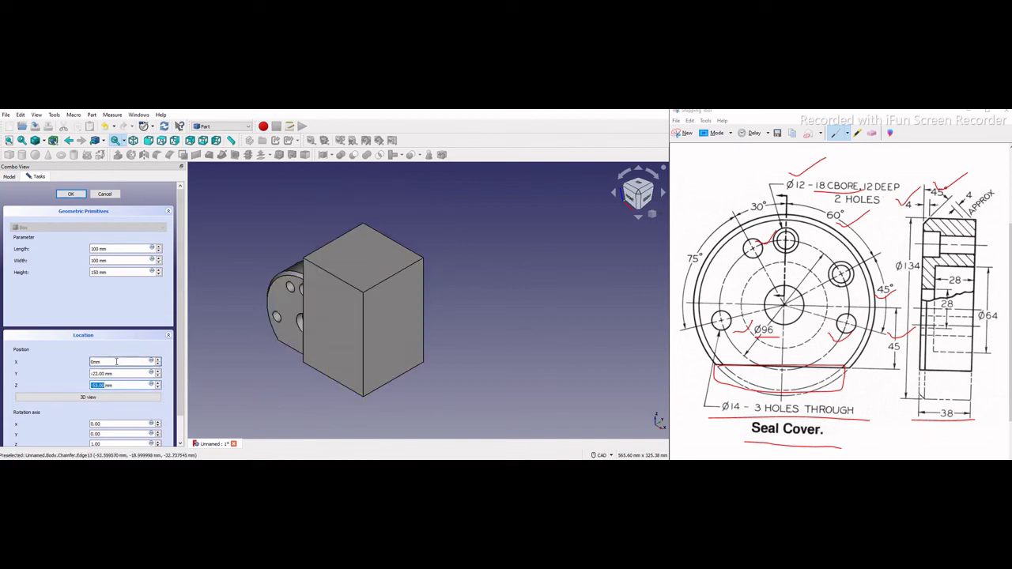
middle_drag(257, 350, 356, 364)
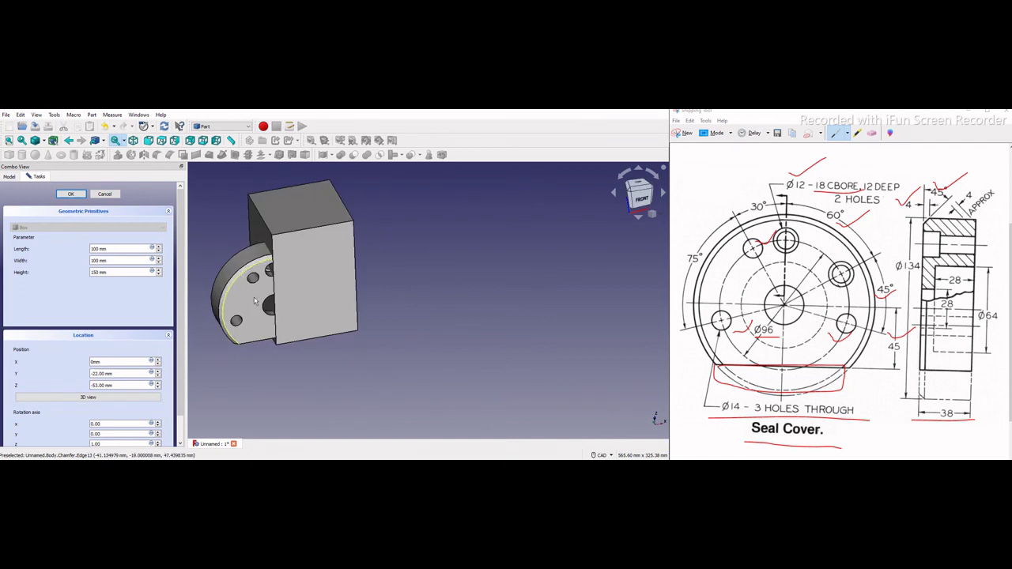
scroll(244, 272, up, 3)
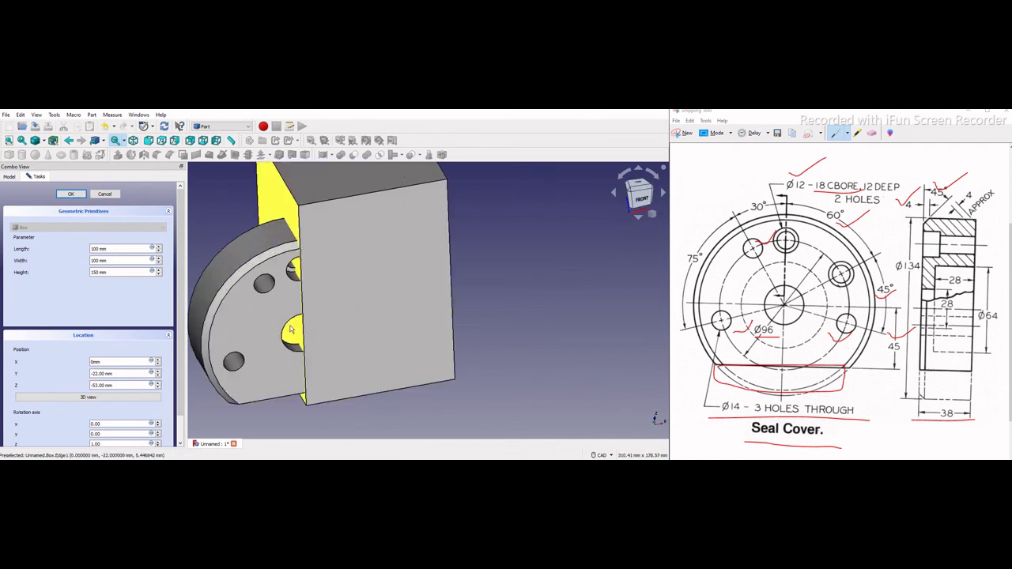
click(70, 194)
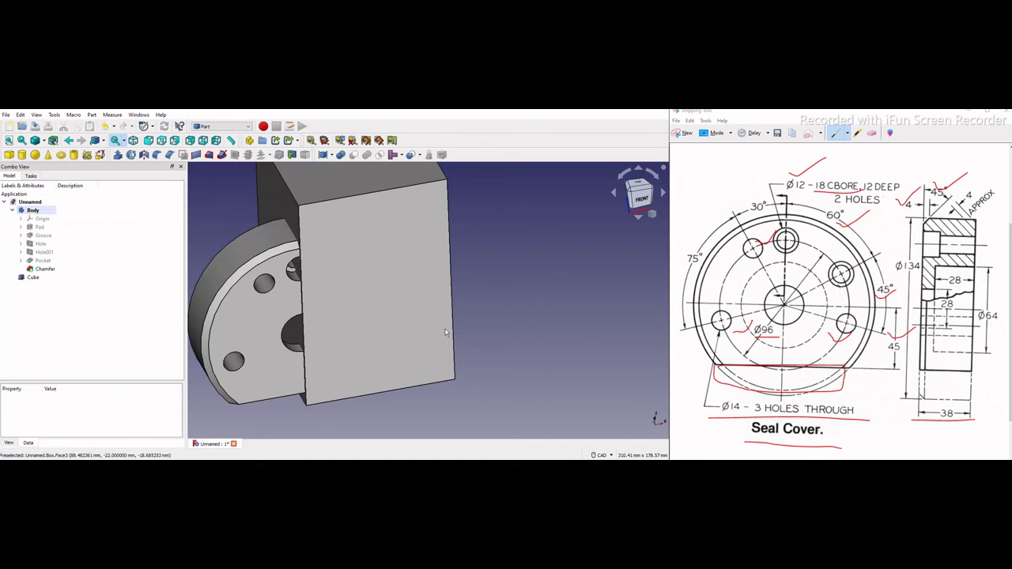
Apply a Boolean intersection with the cube as first shape and the body as second shape to produce the cover's half section.
middle_drag(448, 337, 546, 350)
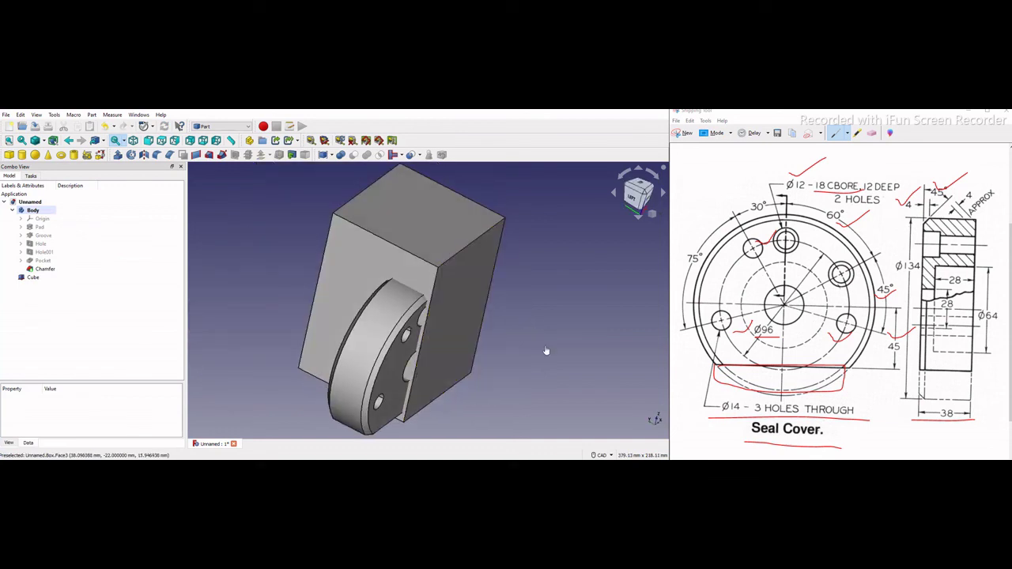
click(341, 155)
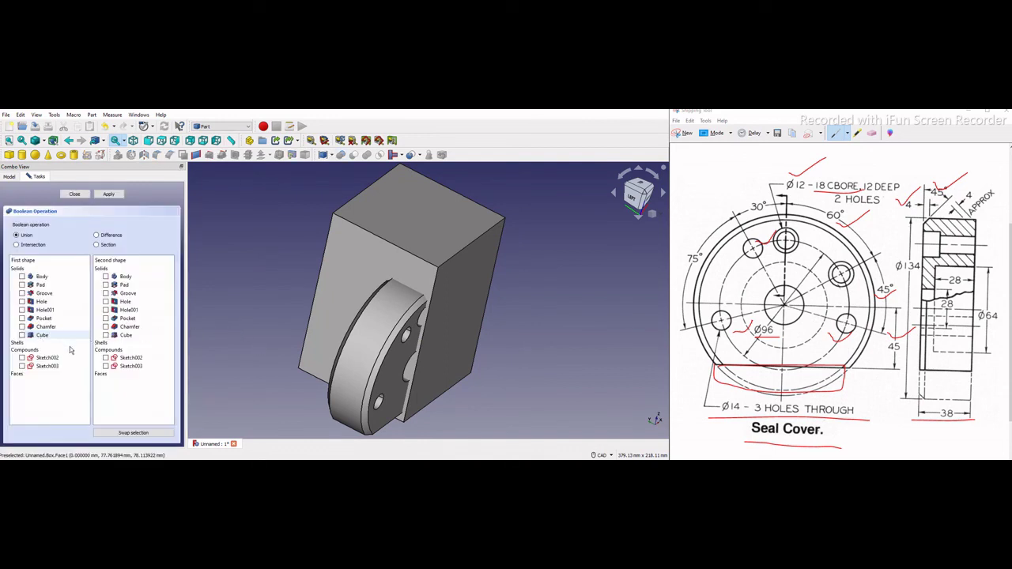
click(22, 335)
click(106, 276)
click(16, 244)
click(110, 194)
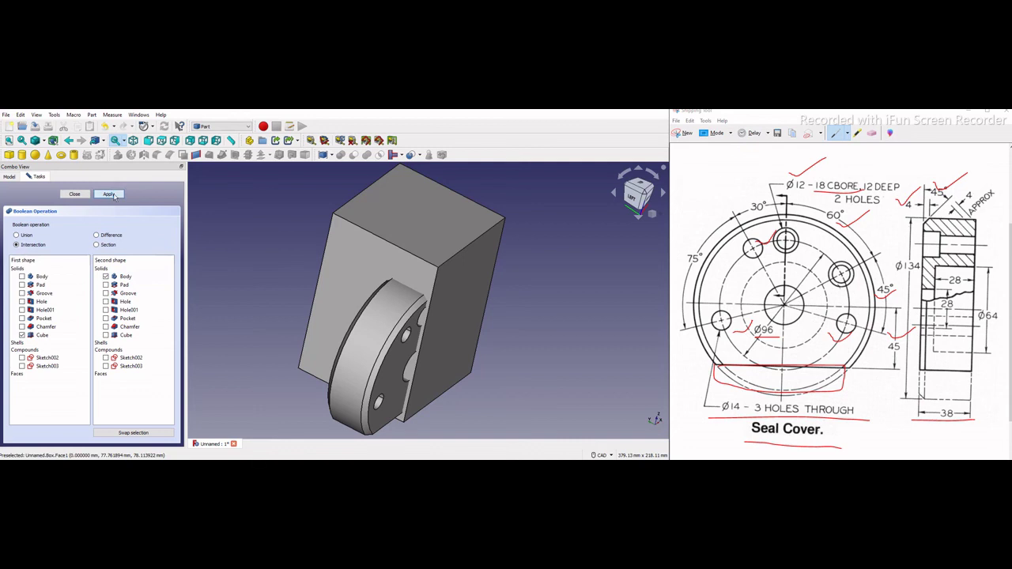
scroll(416, 332, up, 3)
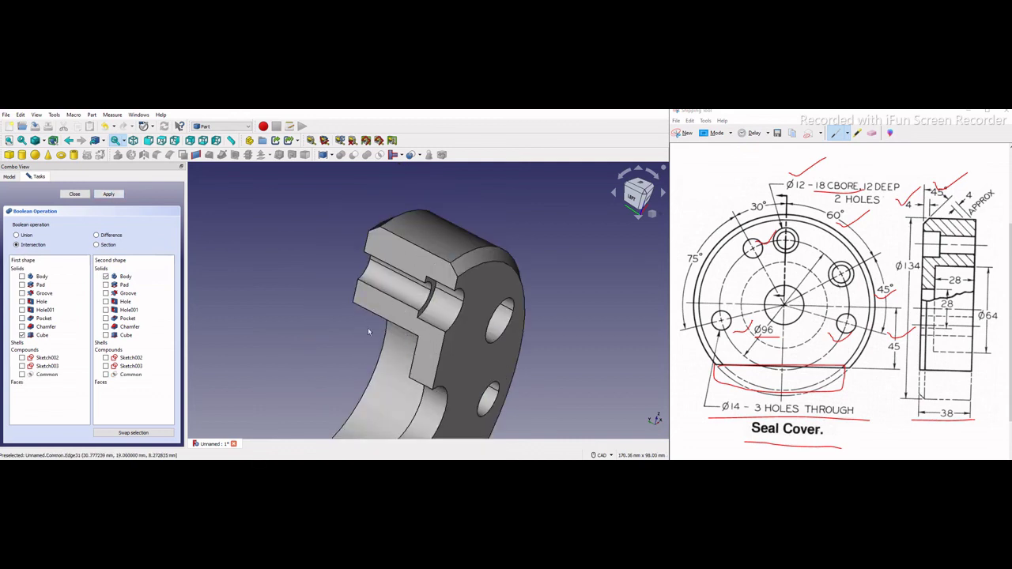
Close the Boolean operation and expand the intersection in the model tree to reveal its source cube and body.
scroll(369, 331, down, 2)
middle_drag(389, 319, 334, 325)
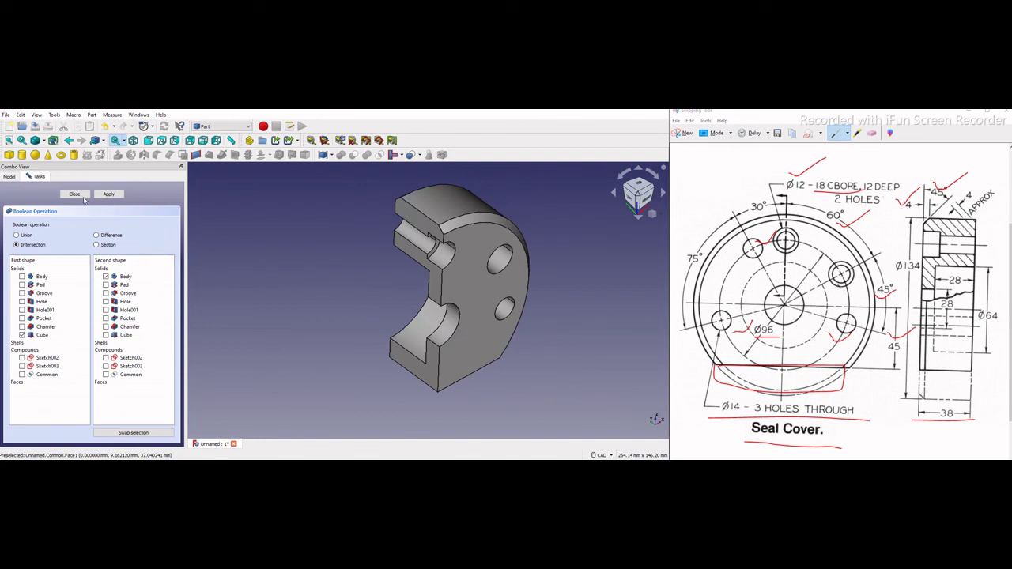
click(79, 194)
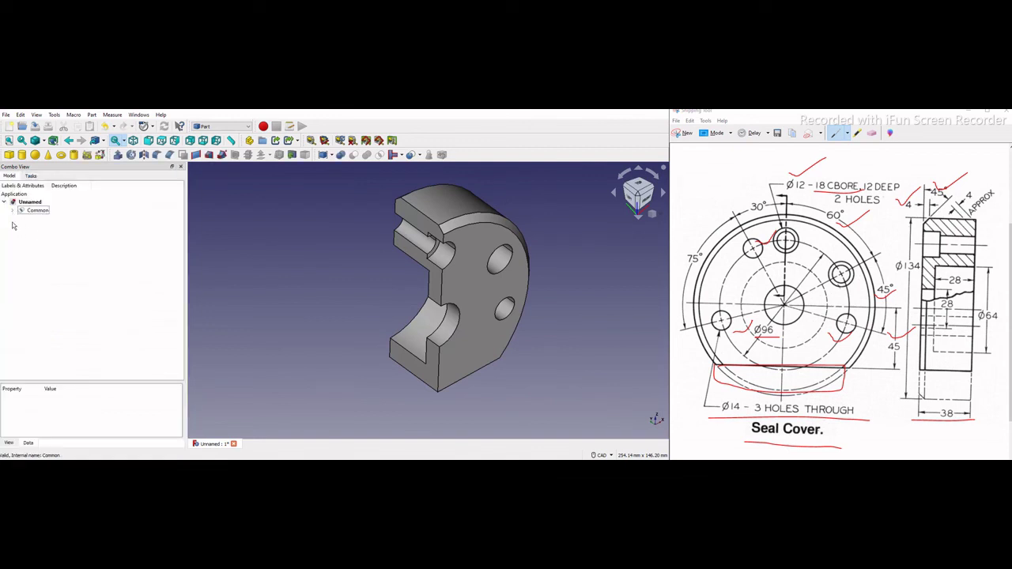
click(13, 211)
scroll(293, 310, down, 2)
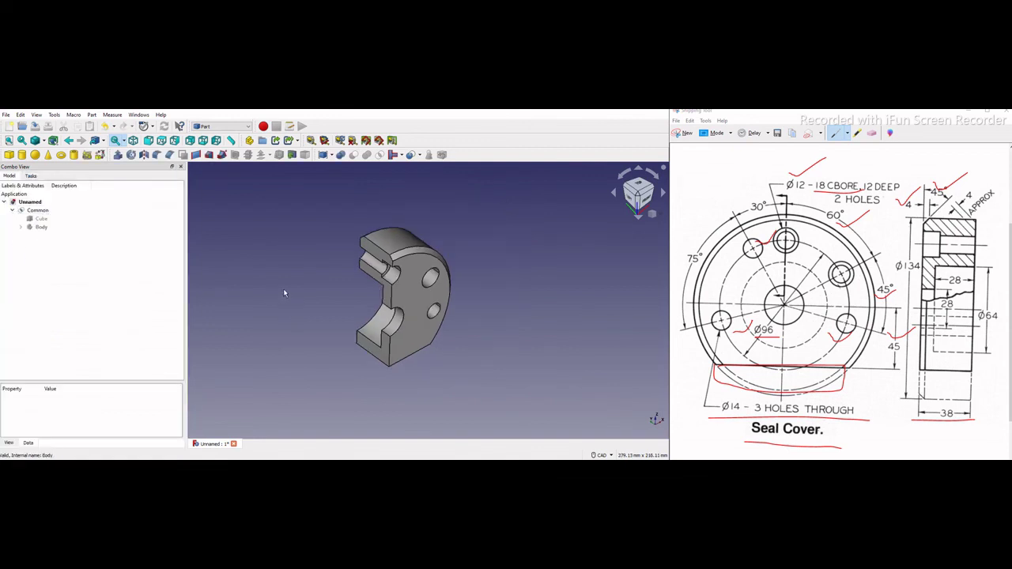
scroll(285, 293, up, 1)
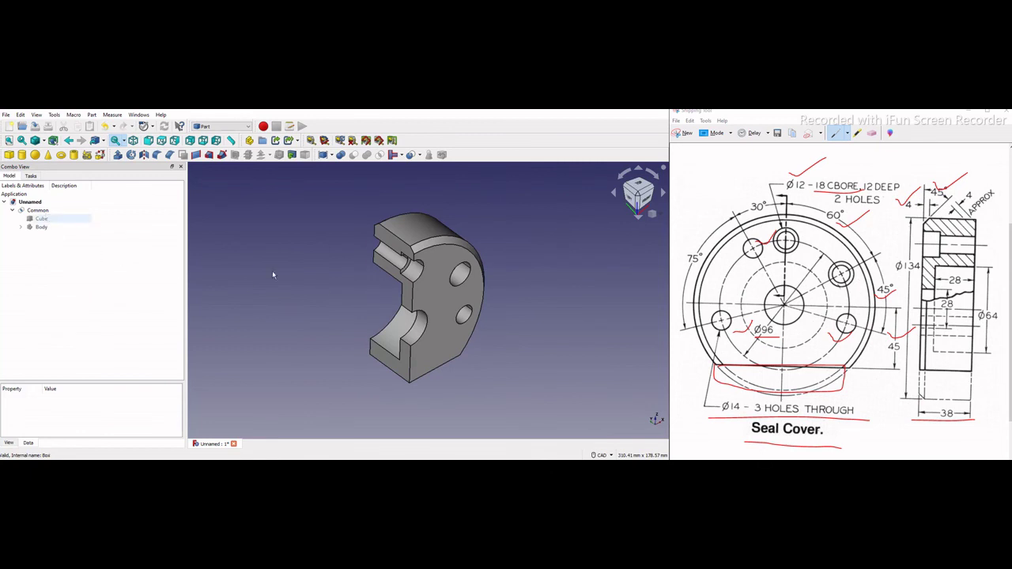
Hide the half-section intersection and show the full seal cover body in its place.
click(38, 210)
key(space)
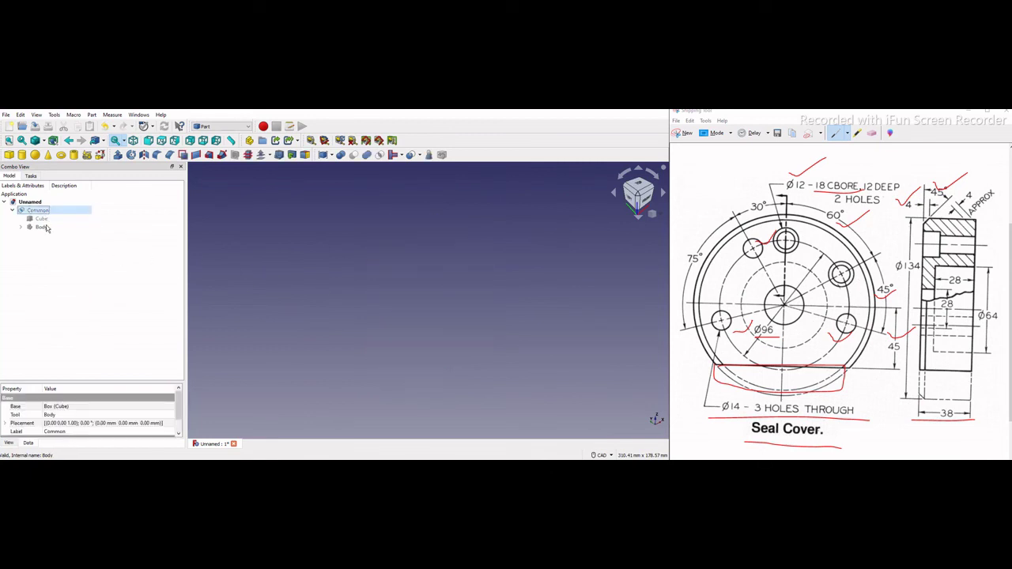
click(41, 227)
key(space)
click(533, 350)
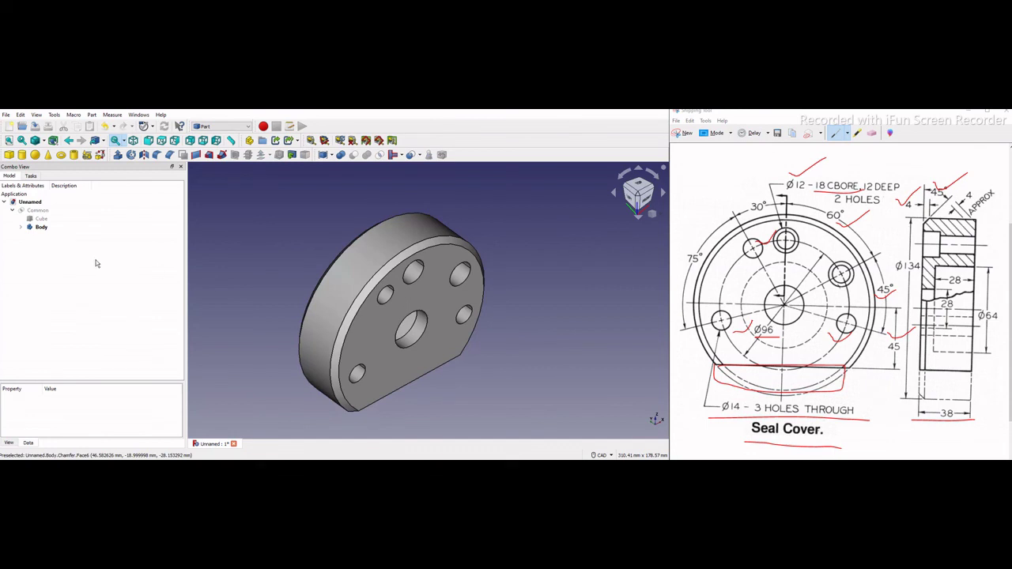
scroll(441, 312, up, 2)
scroll(456, 330, down, 3)
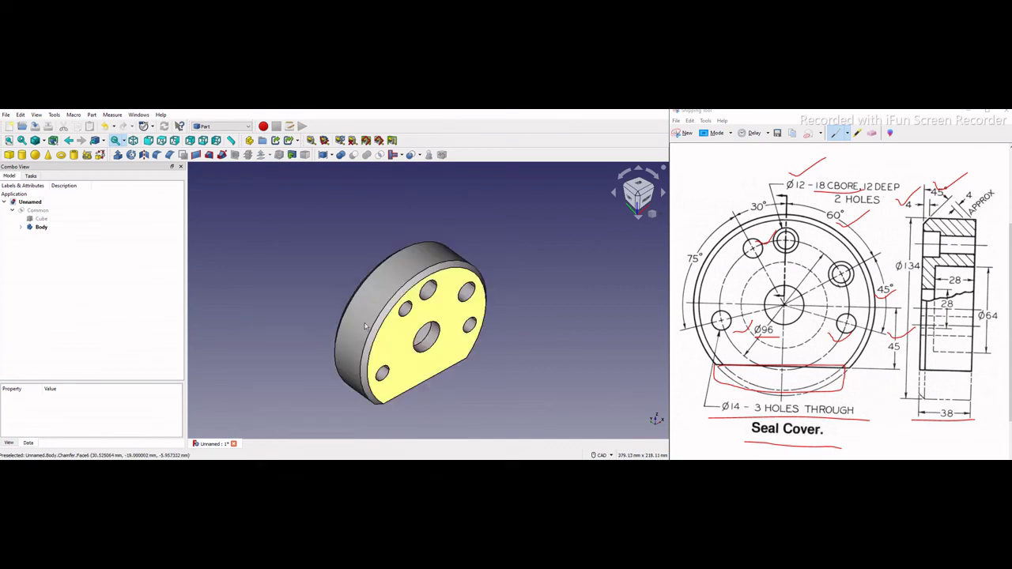
Hide the full body, show the half-section intersection again and inspect its cut faces and counterbored hole.
click(41, 227)
key(space)
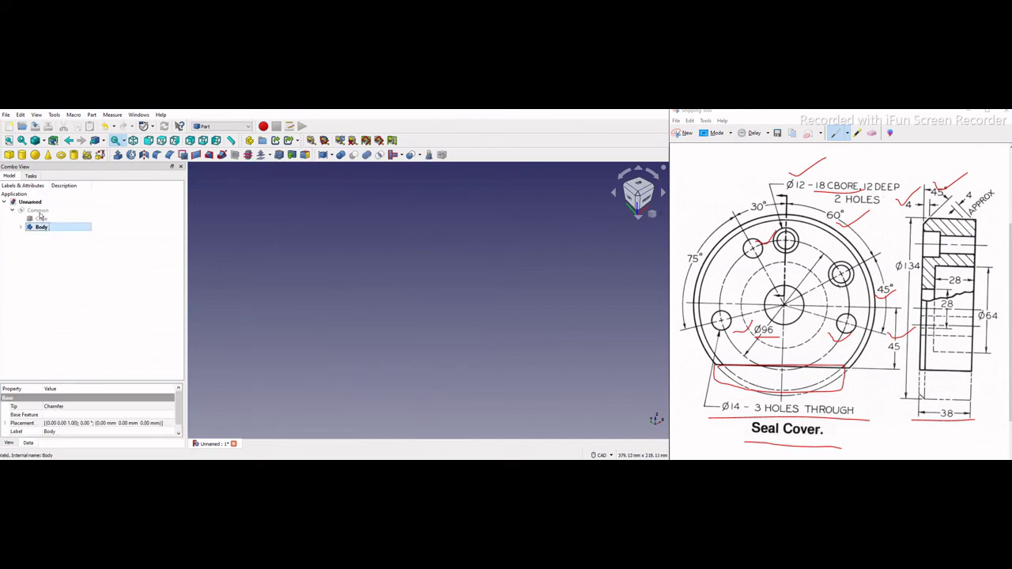
click(38, 211)
key(space)
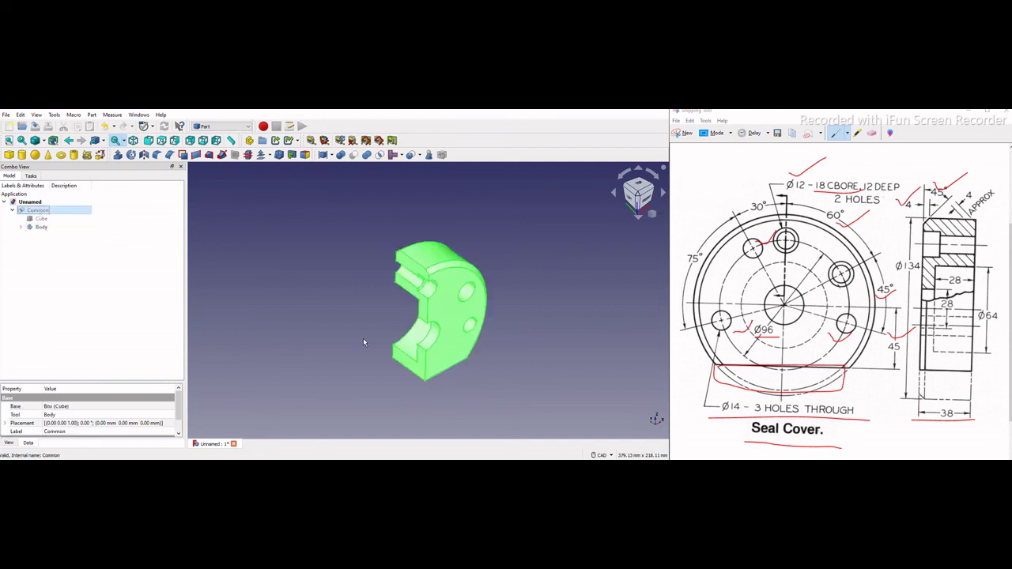
click(364, 341)
scroll(398, 339, up, 3)
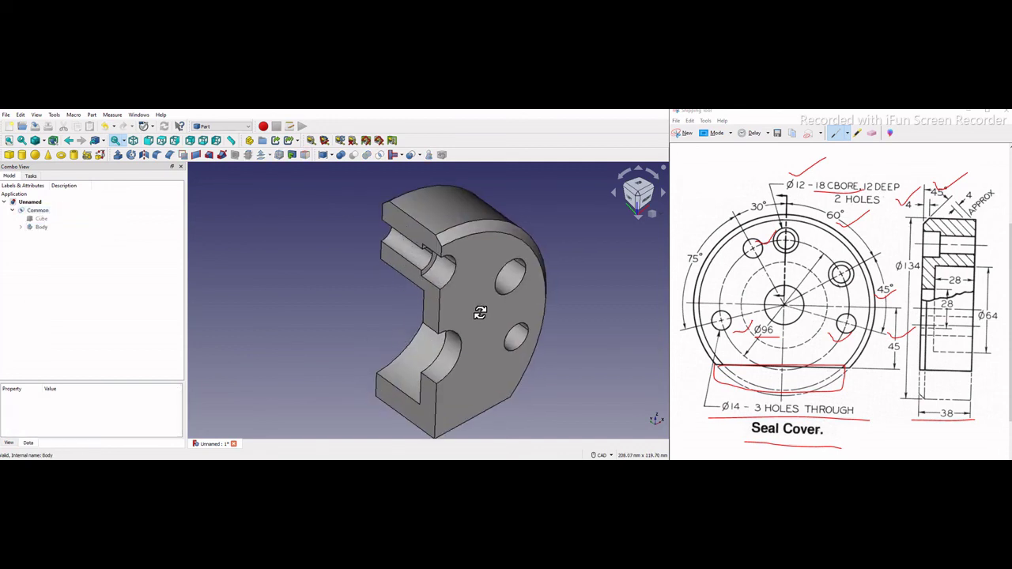
middle_drag(481, 312, 311, 319)
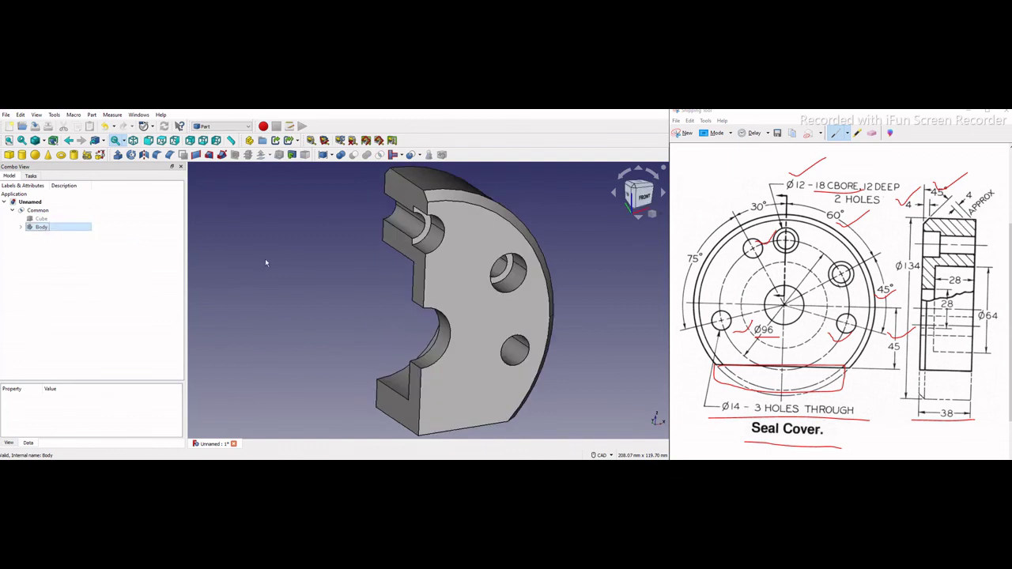
Show the complete seal cover body and hide the intersection, leaving the whole part on display from the front.
click(50, 227)
key(space)
key(space)
click(39, 211)
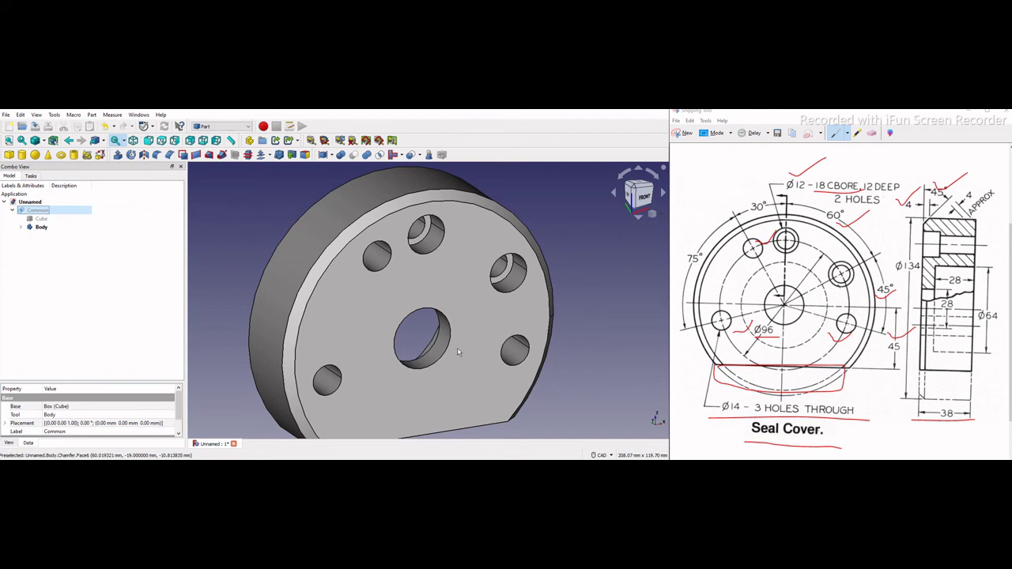
middle_drag(459, 352, 526, 351)
scroll(526, 351, down, 1)
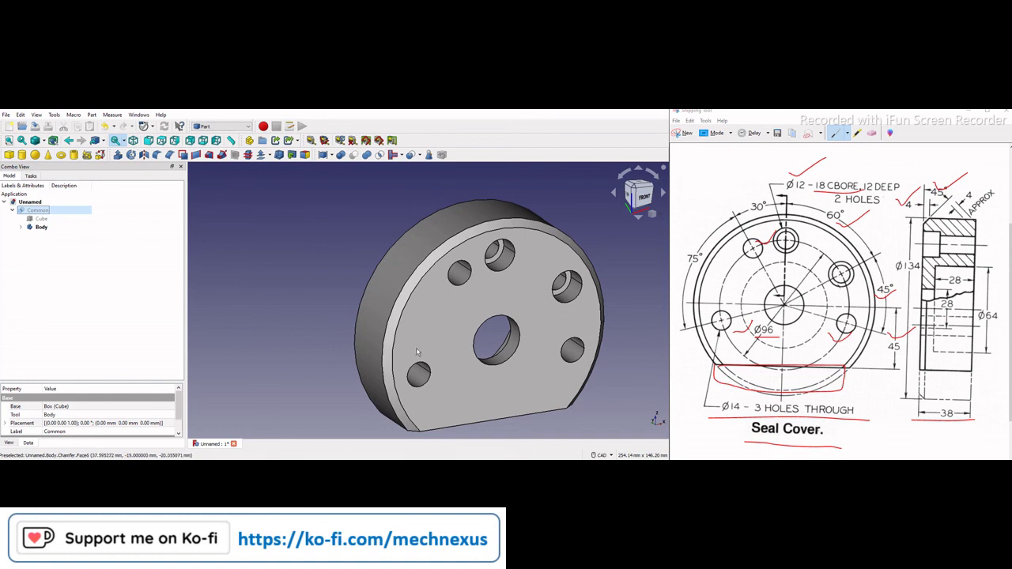
scroll(374, 349, down, 5)
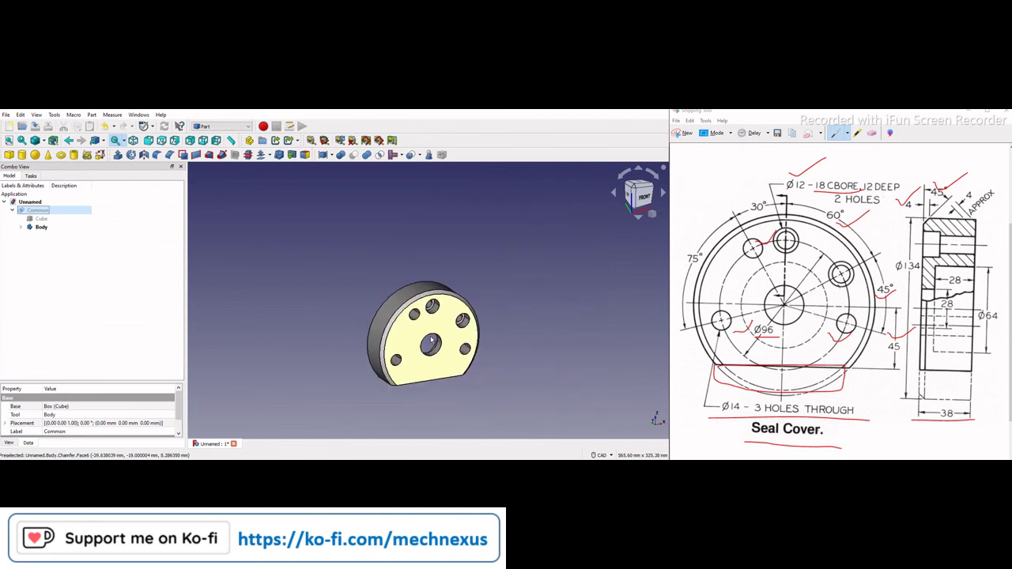
scroll(432, 340, up, 5)
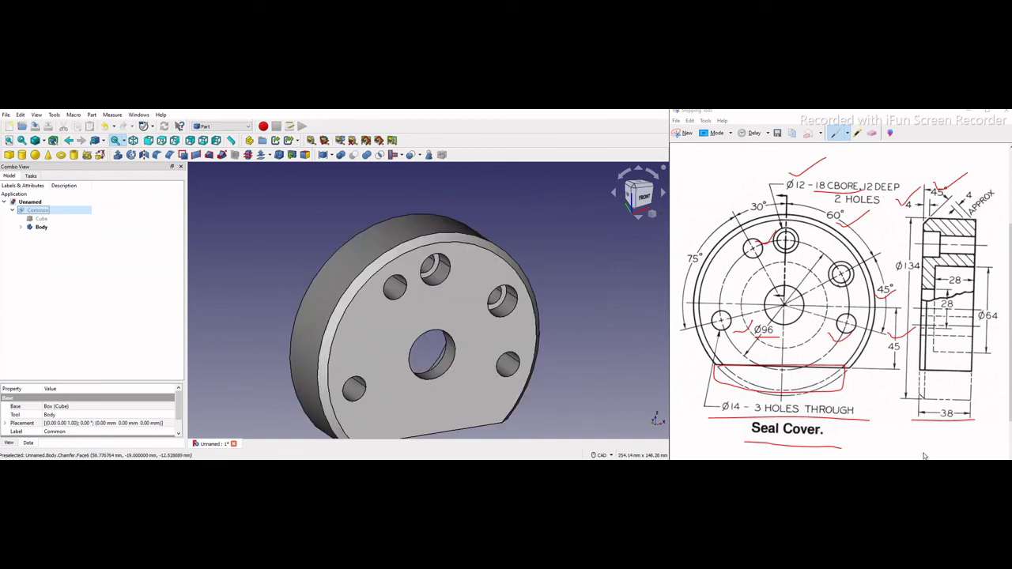